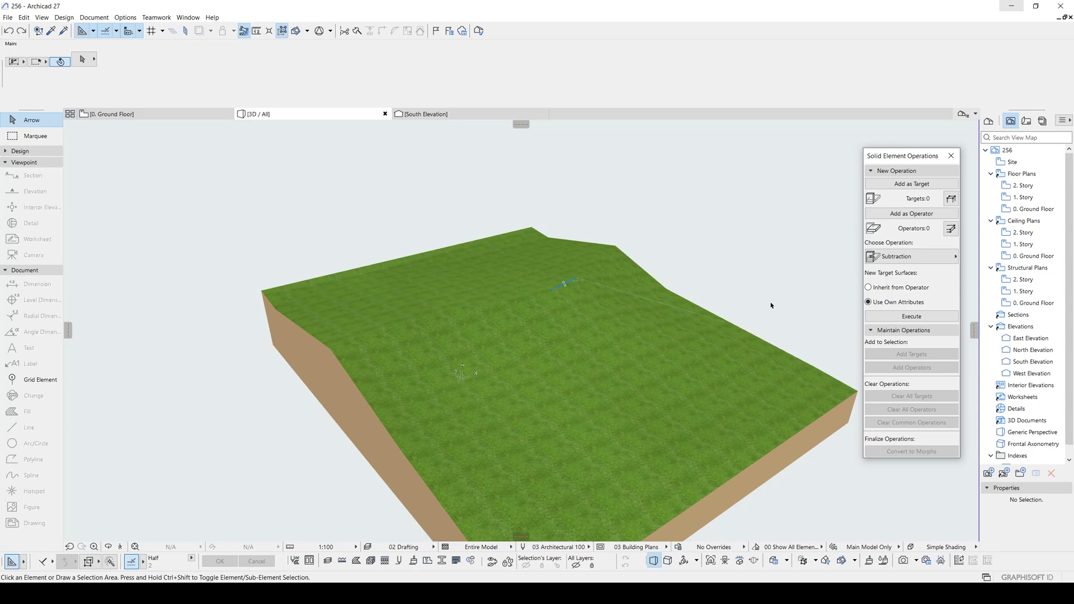
# Examine the sloping terrain mesh in 3D from several angles, including a low side view
pyautogui.keyDown('shift'); pyautogui.moveTo(769, 314); pyautogui.dragTo(390, 363, button='middle'); pyautogui.keyUp('shift')
pyautogui.moveTo(670, 354)
pyautogui.keyDown('shift'); pyautogui.mouseDown(button='middle')
pyautogui.moveTo(698, 353)
pyautogui.moveTo(656, 346)
pyautogui.mouseUp(button='middle'); pyautogui.keyUp('shift')
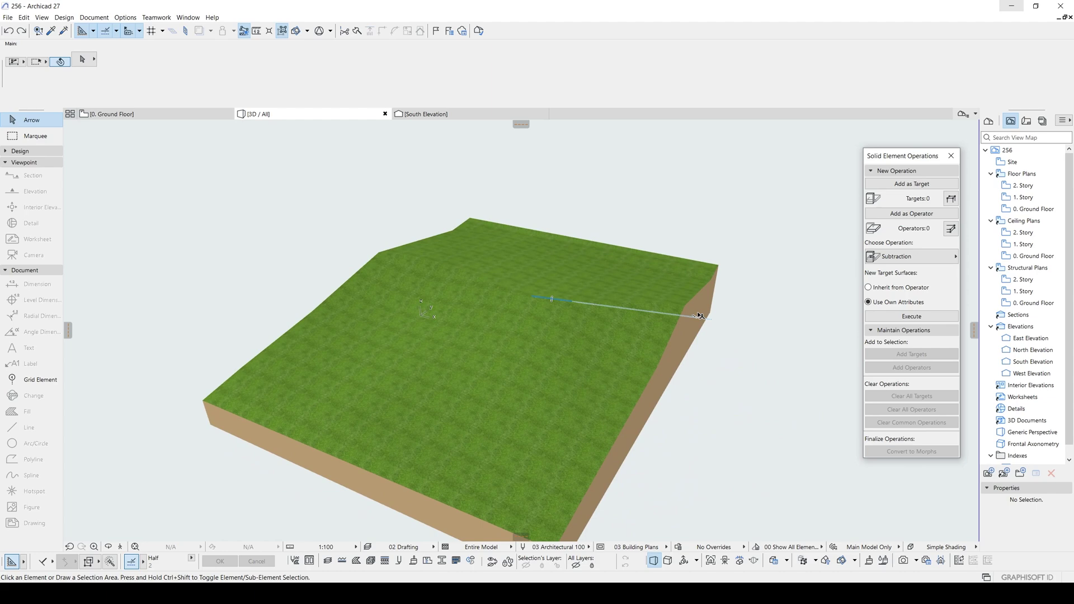
pyautogui.keyDown('shift'); pyautogui.moveTo(564, 330); pyautogui.dragTo(526, 330, button='middle'); pyautogui.keyUp('shift')
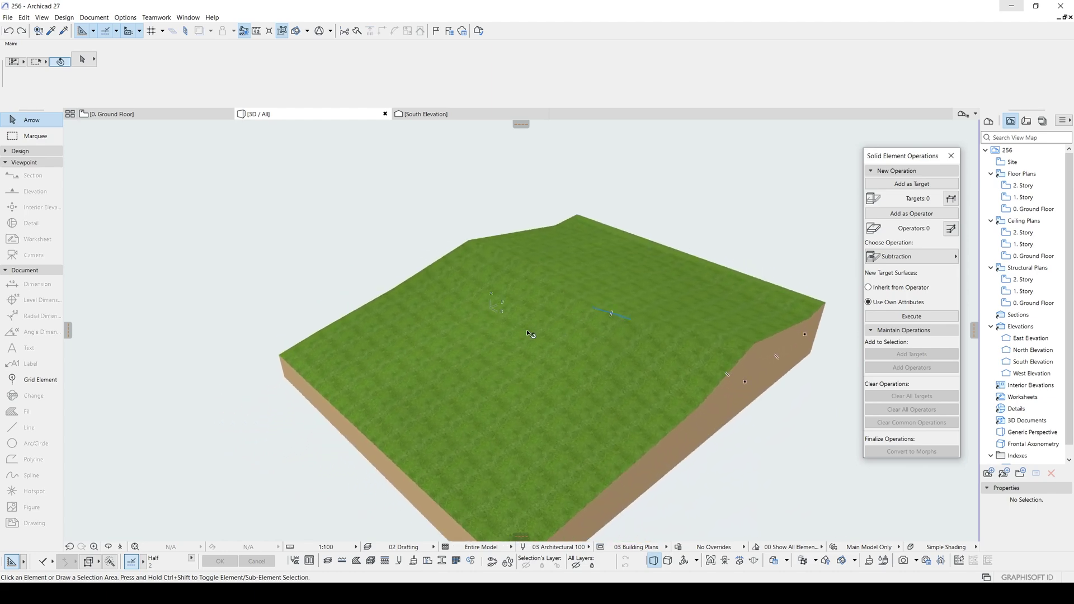
pyautogui.scroll(-1, 709, 343)
pyautogui.moveTo(709, 343); pyautogui.dragTo(651, 356, button='middle')
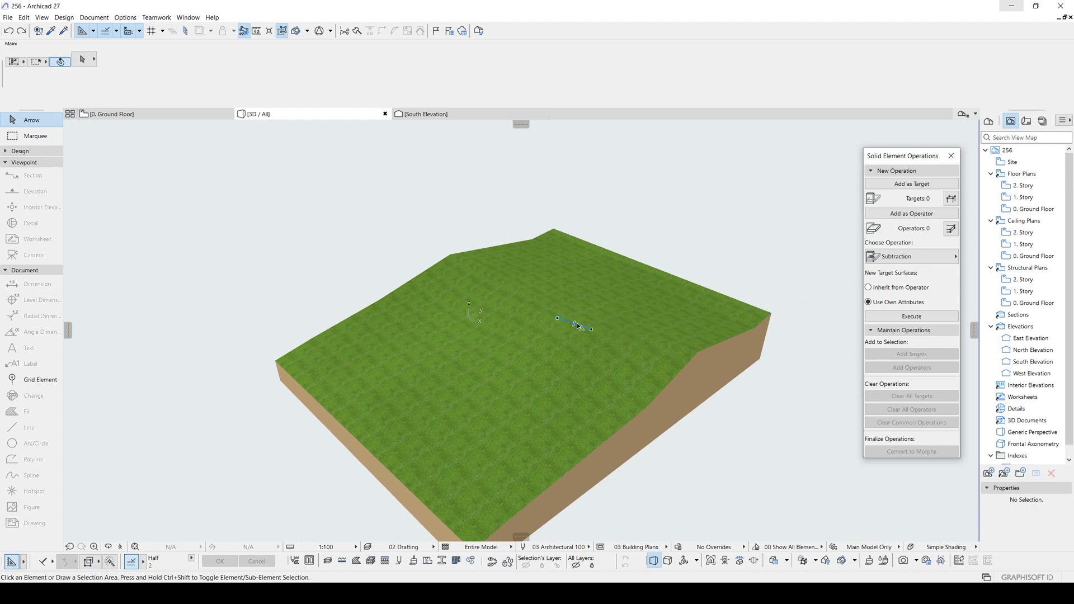
pyautogui.scroll(-1, 733, 361)
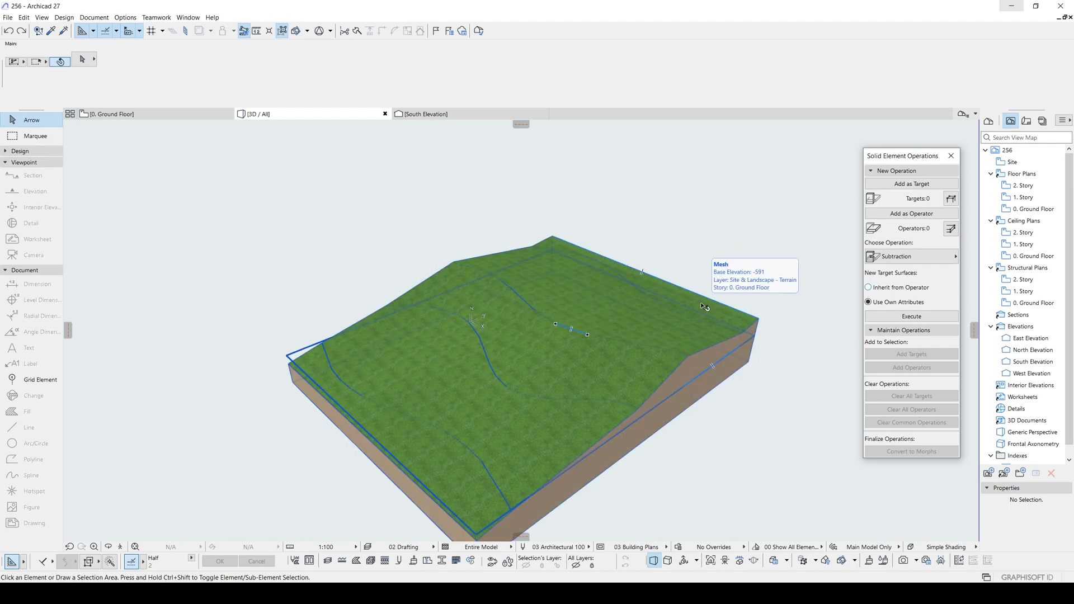
pyautogui.moveTo(542, 342); pyautogui.dragTo(592, 324, button='middle')
pyautogui.scroll(1, 592, 324)
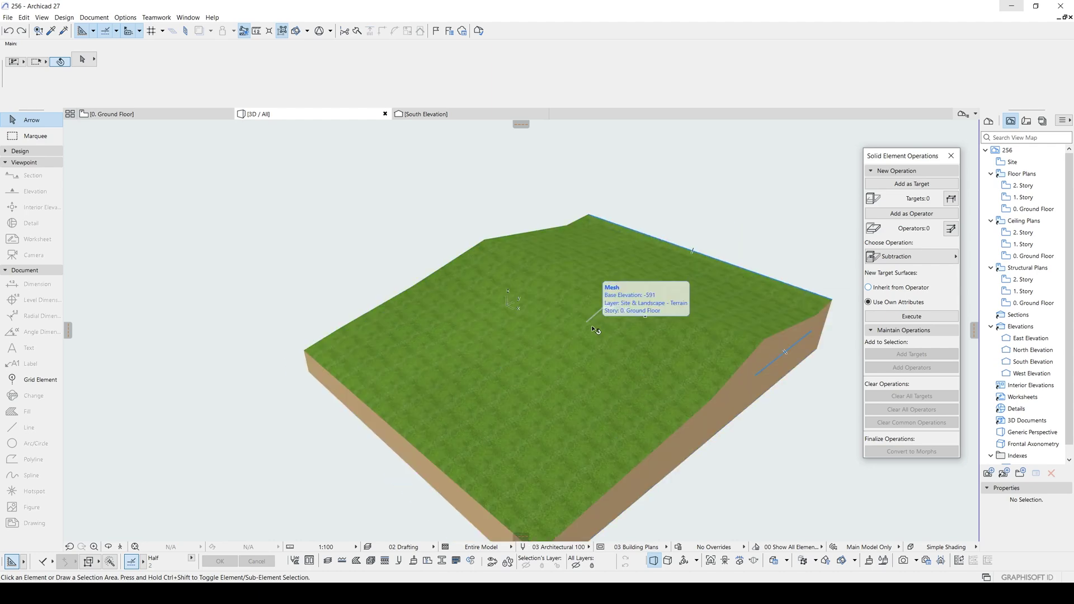
pyautogui.scroll(2, 592, 324)
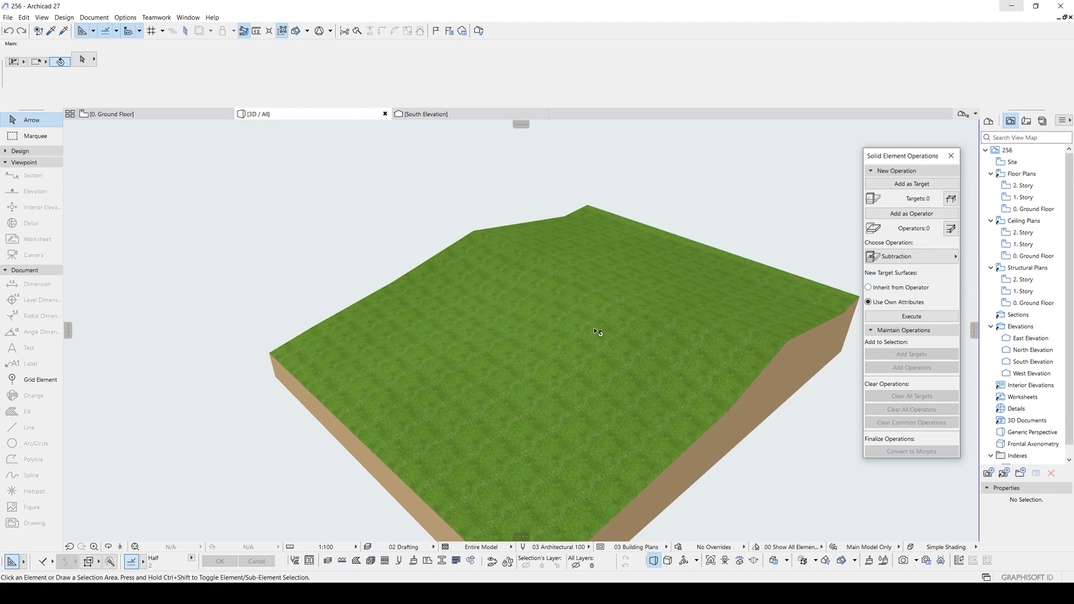
pyautogui.keyDown('shift'); pyautogui.moveTo(653, 298); pyautogui.dragTo(555, 318, button='middle'); pyautogui.keyUp('shift')
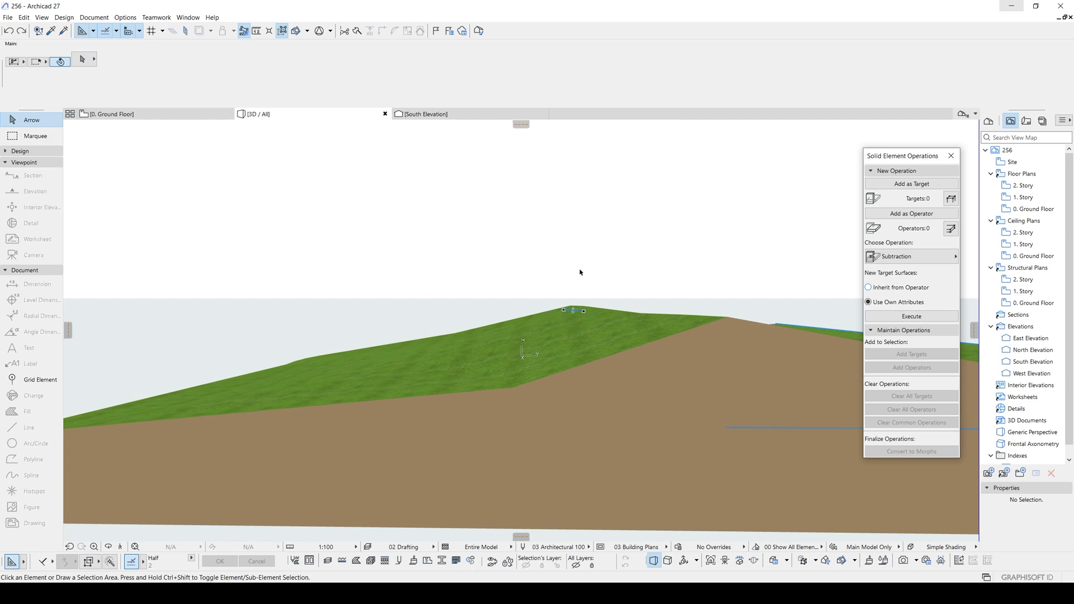
pyautogui.keyDown('shift'); pyautogui.moveTo(525, 296); pyautogui.dragTo(483, 305, button='middle'); pyautogui.keyUp('shift')
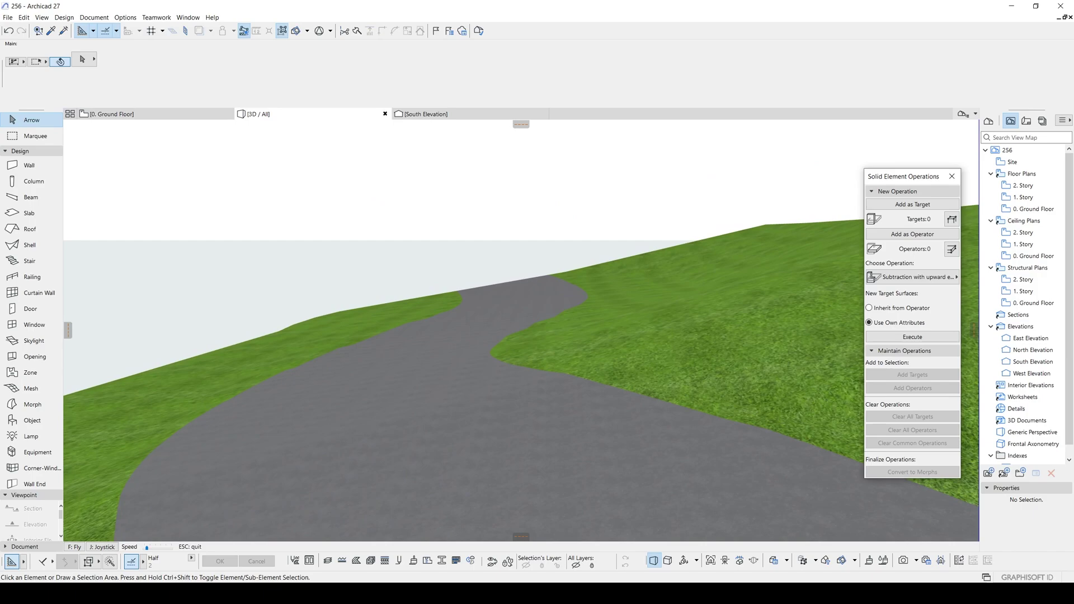
# Walk through the 3D view along the finished roads and examine how each one sits on the sloping terrain
pyautogui.press('Up')
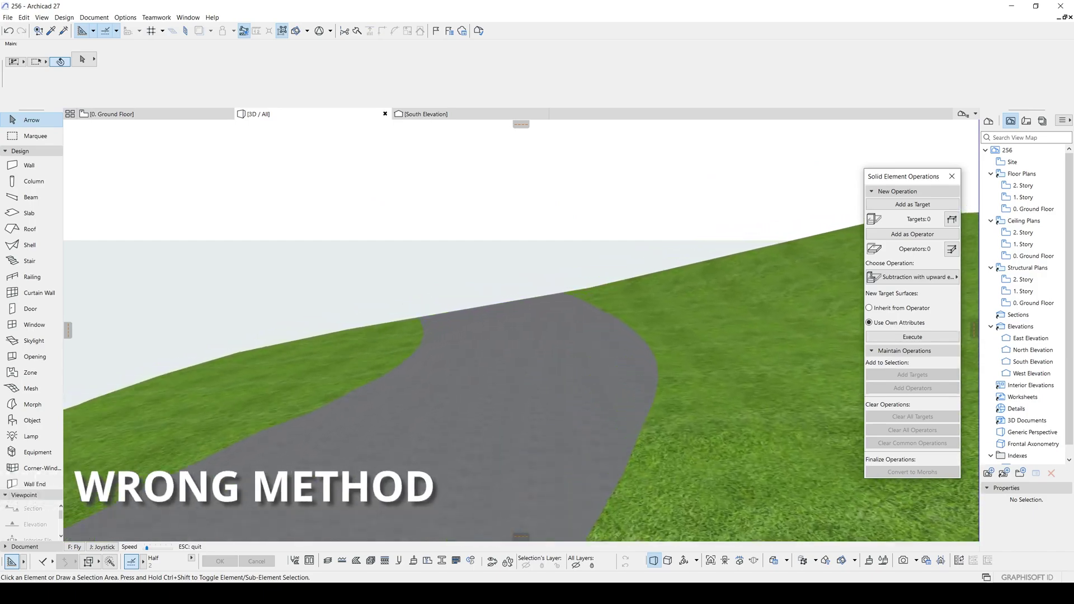
pyautogui.press('Up')
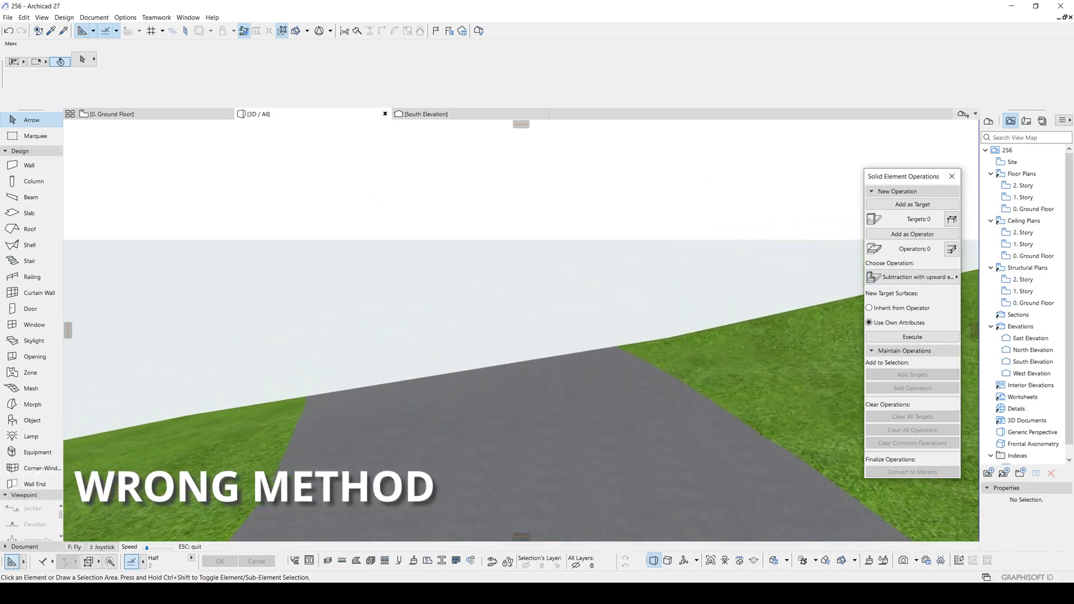
pyautogui.press('Up')
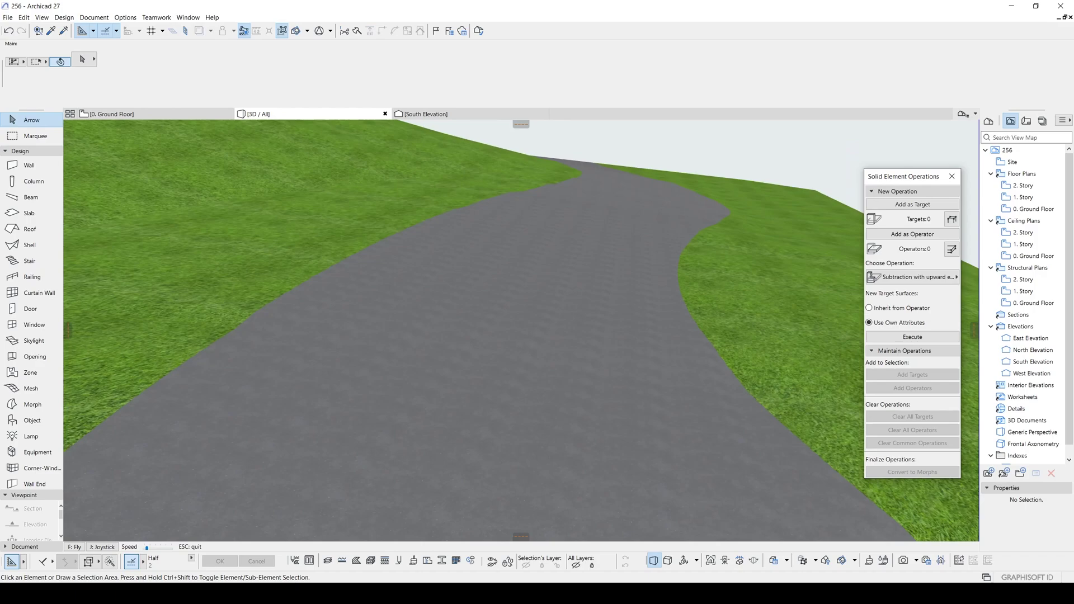
pyautogui.press('Up')
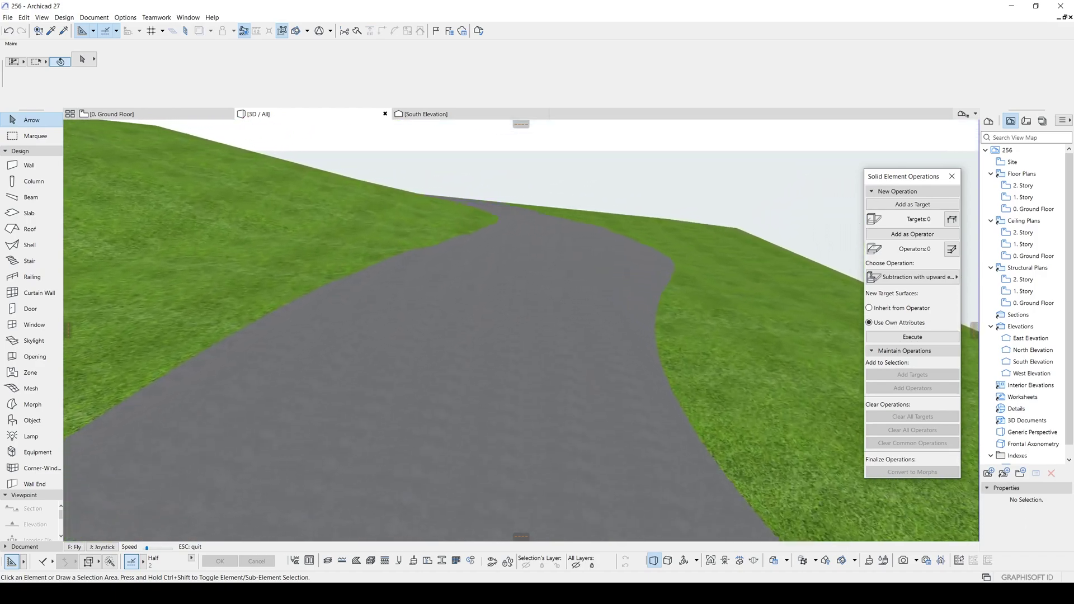
pyautogui.press('Up')
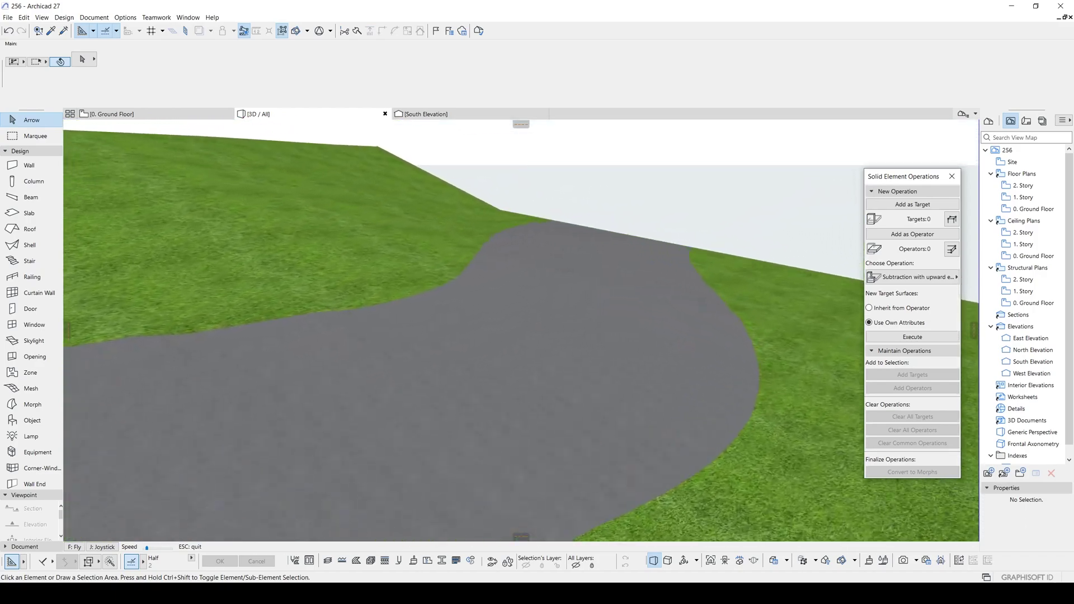
pyautogui.press('Down')
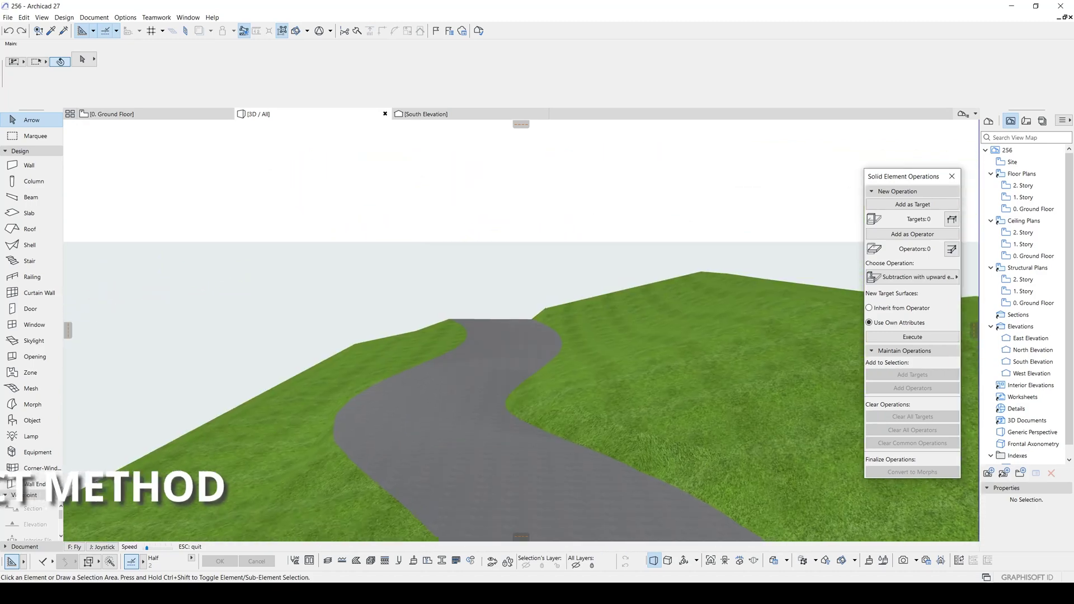
pyautogui.press('Up')
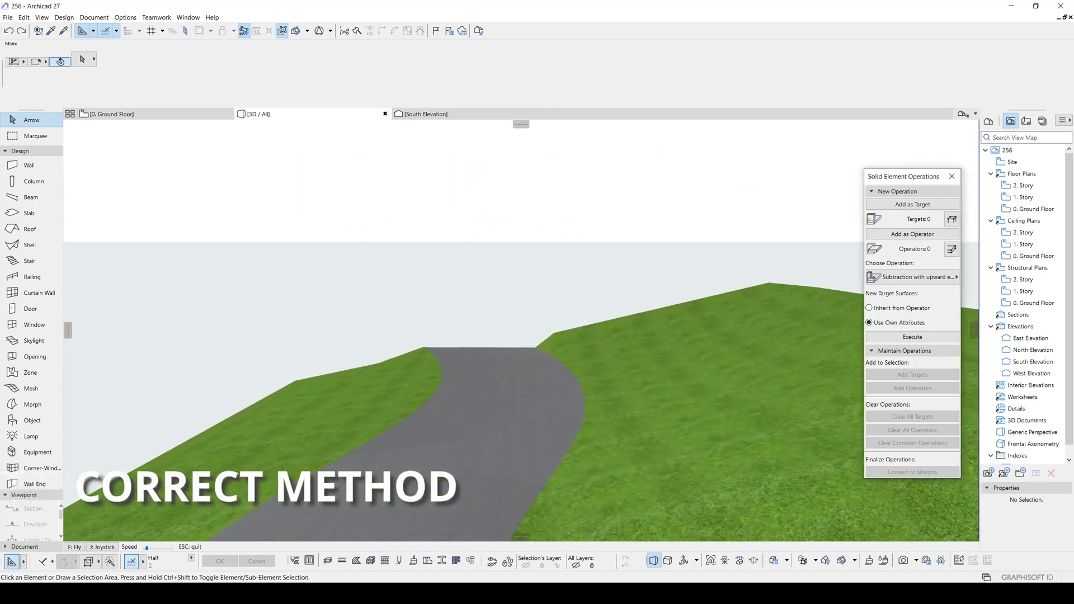
pyautogui.press('Up')
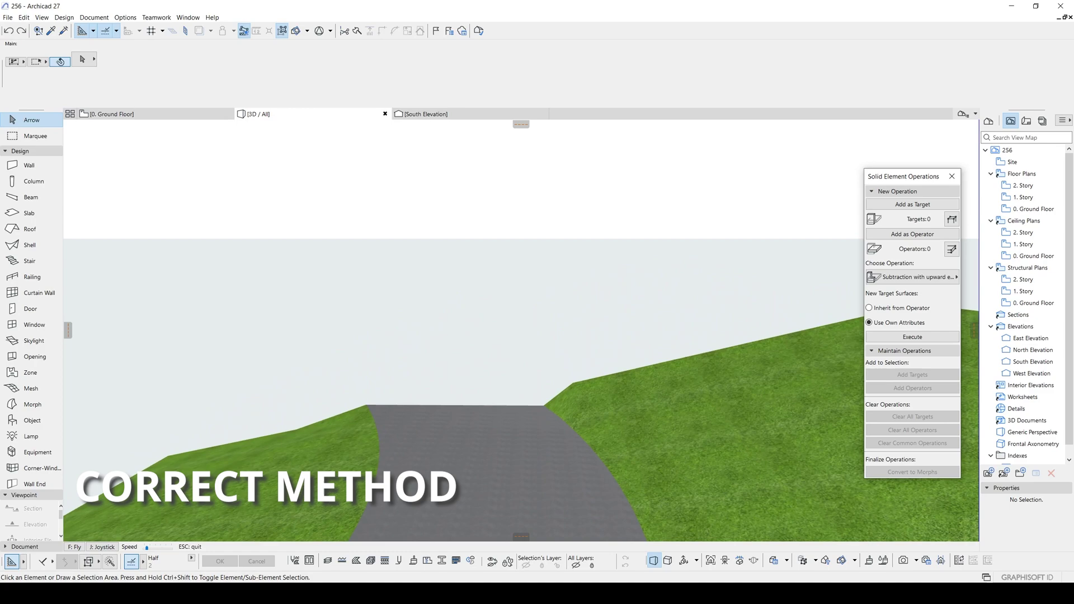
pyautogui.press('Up')
pyautogui.press('Up')
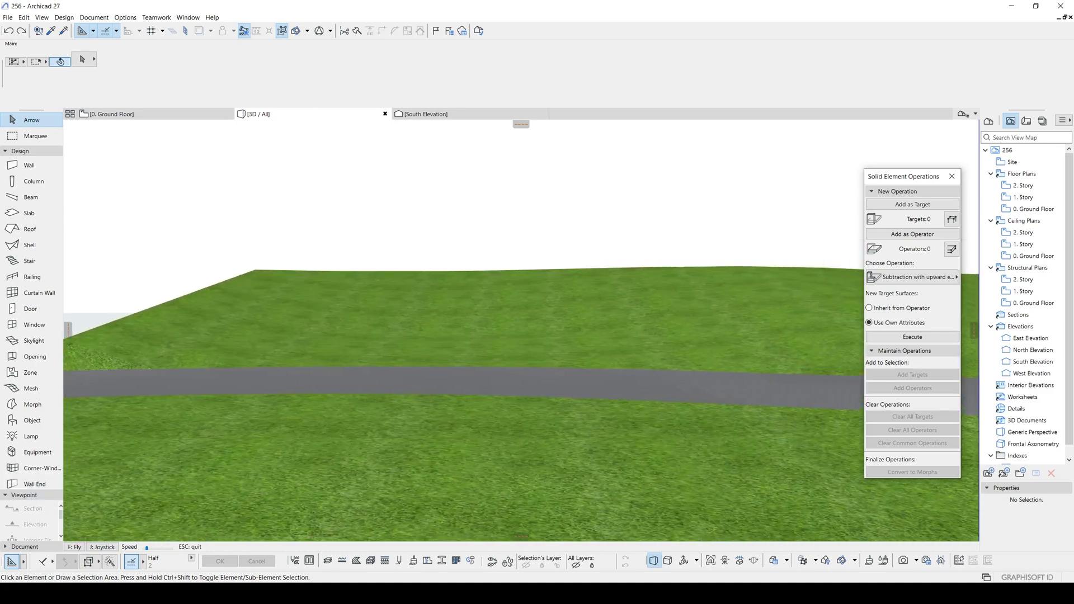
pyautogui.press('Up')
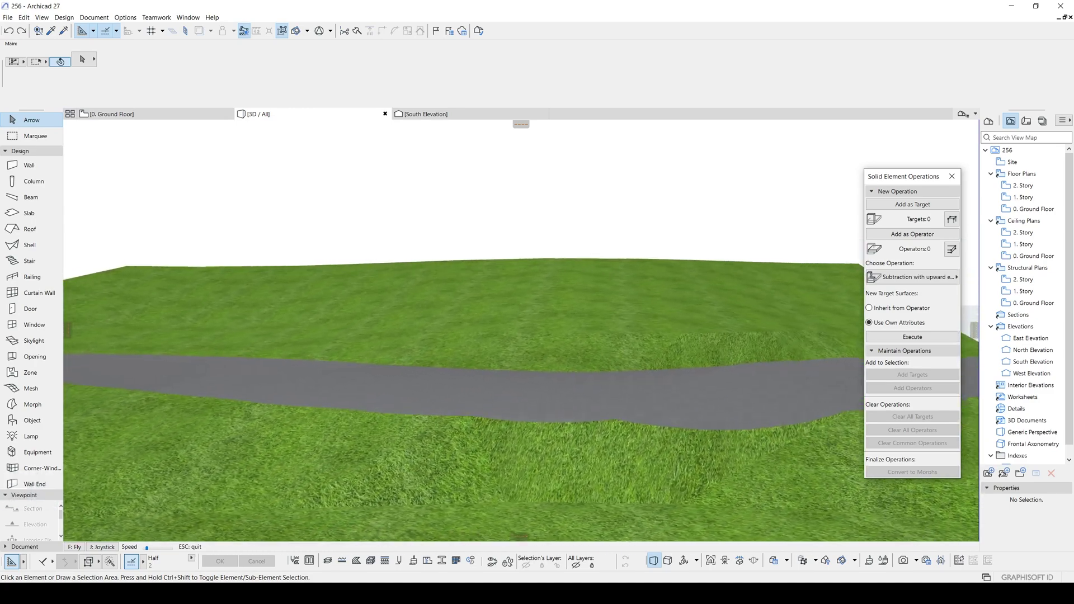
pyautogui.press('Up')
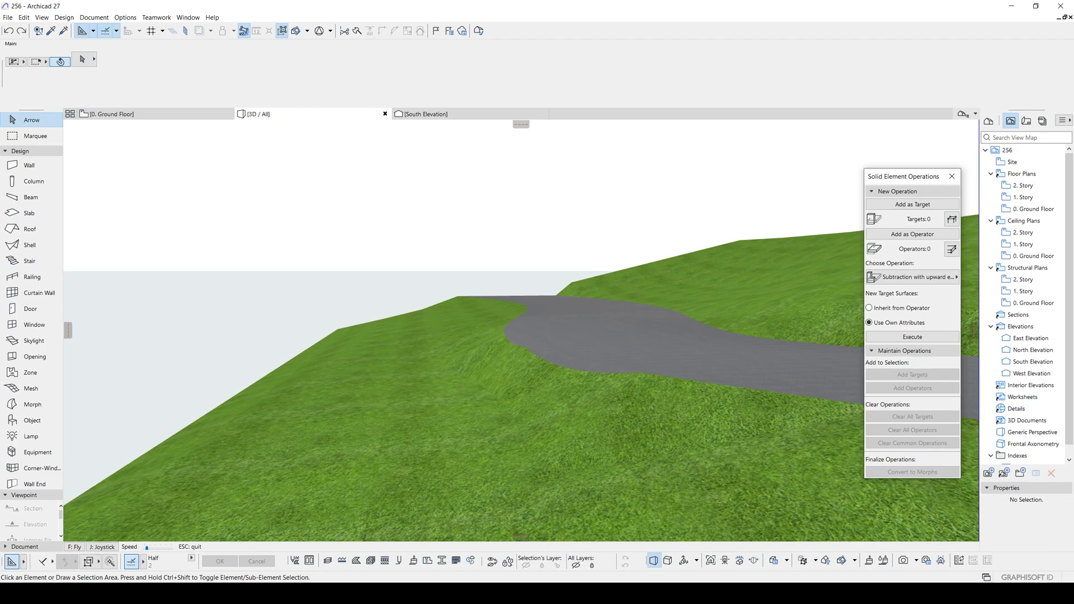
pyautogui.press('f')
pyautogui.press('Down')
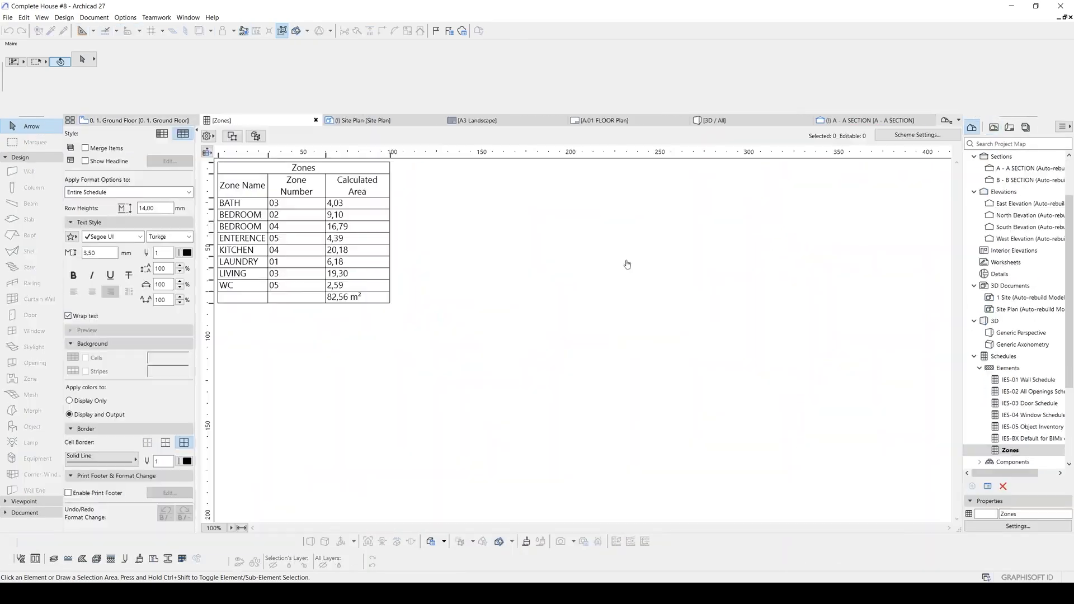
pyautogui.press('F3')
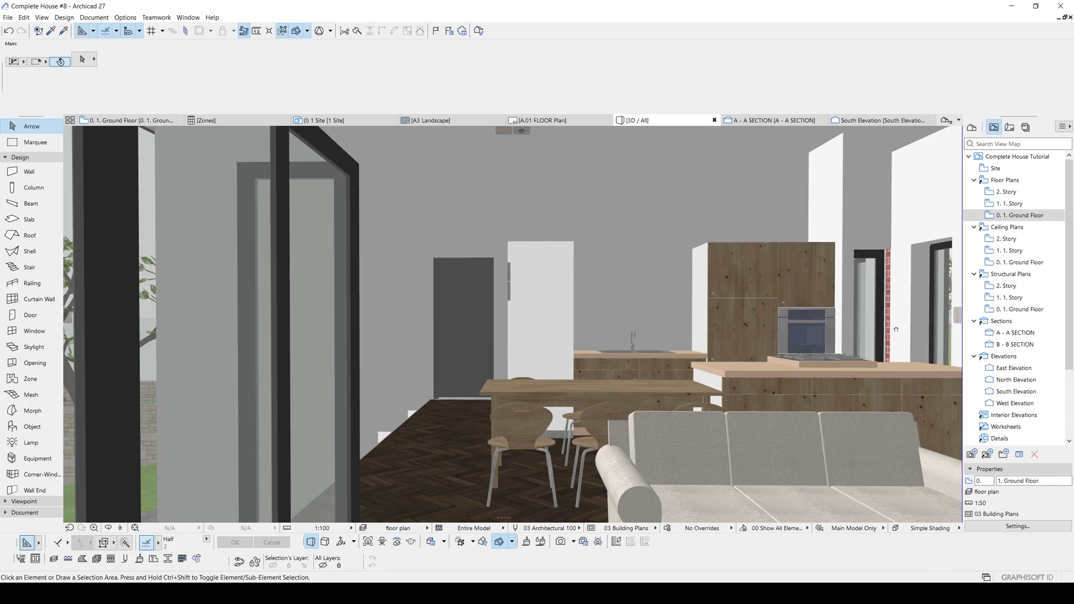
pyautogui.moveTo(897, 330); pyautogui.dragTo(520, 337, button='middle')
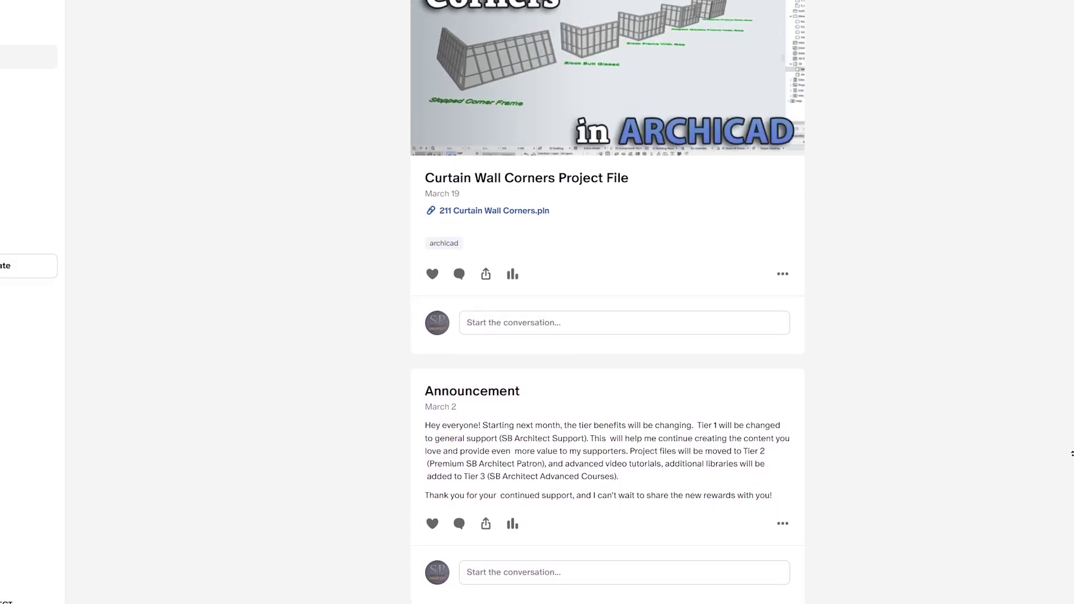
pyautogui.scroll(15, 608, 302)
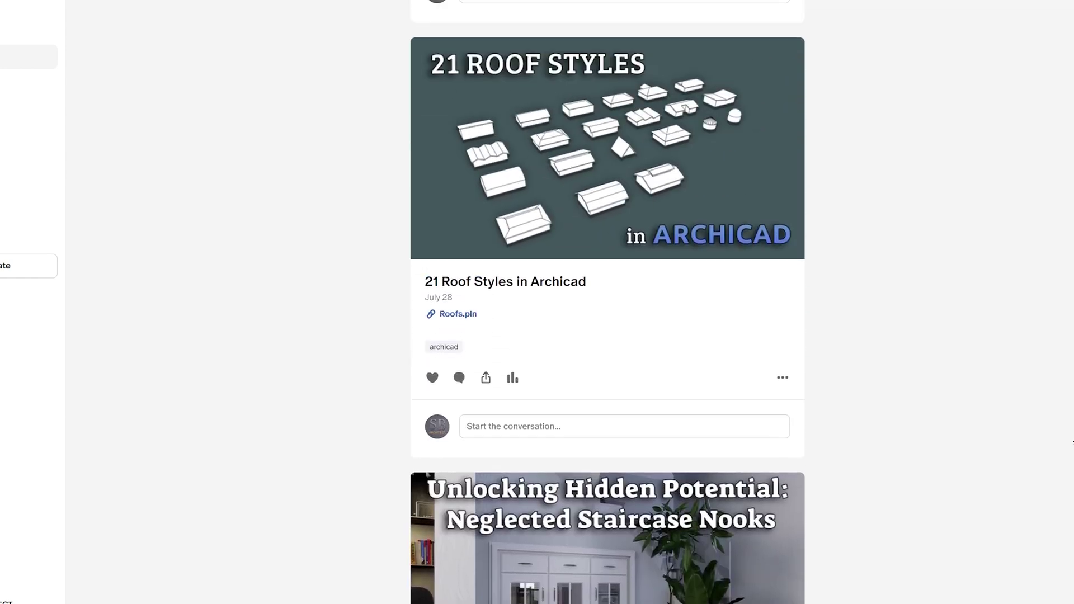
pyautogui.scroll(15, 608, 302)
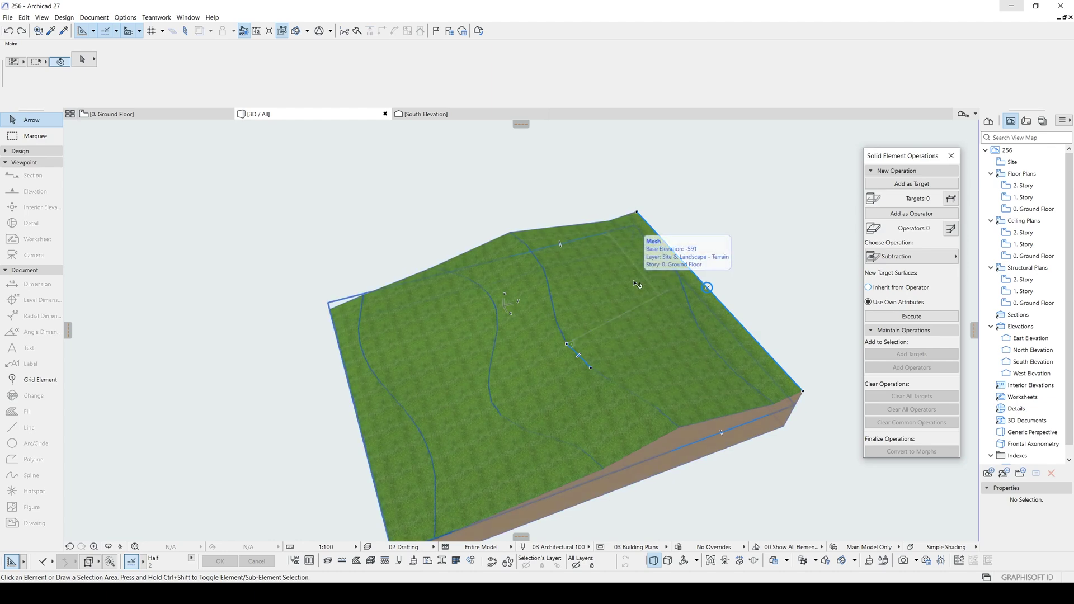
# Switch from the 3D view to the ground floor plan and select the terrain mesh
pyautogui.keyDown('shift'); pyautogui.moveTo(633, 314); pyautogui.dragTo(752, 280, button='middle'); pyautogui.keyUp('shift')
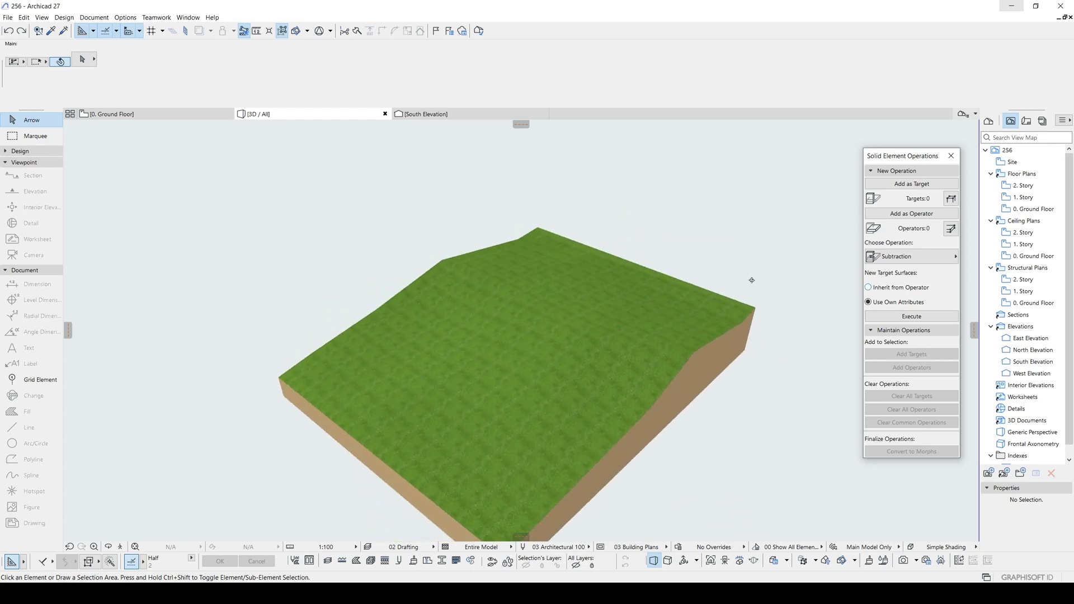
pyautogui.press('F2')
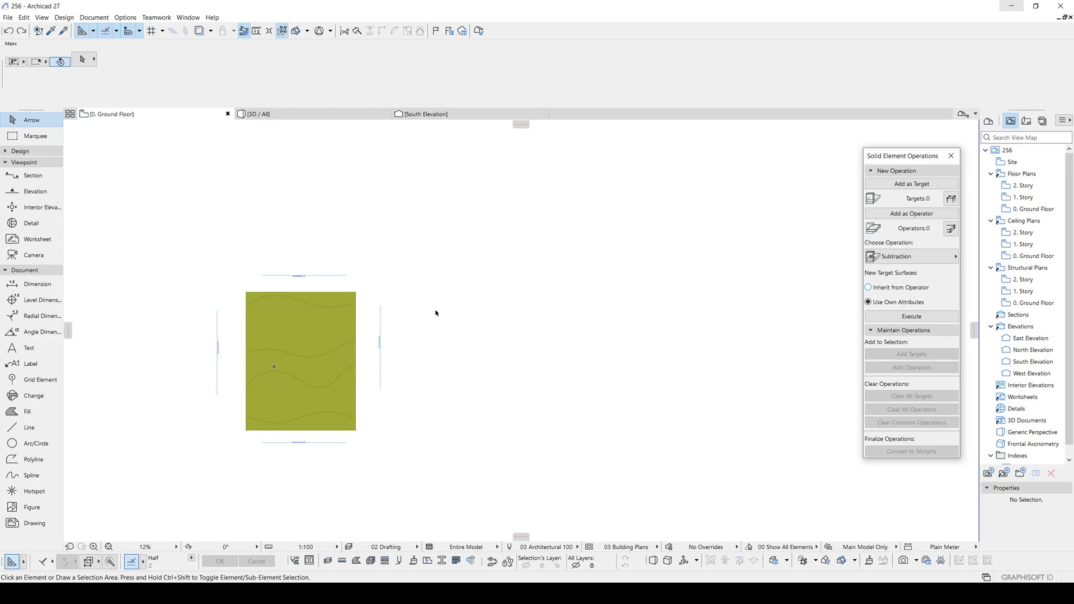
pyautogui.moveTo(307, 318); pyautogui.dragTo(561, 337, button='middle')
pyautogui.scroll(4, 587, 340)
pyautogui.scroll(-1, 709, 314)
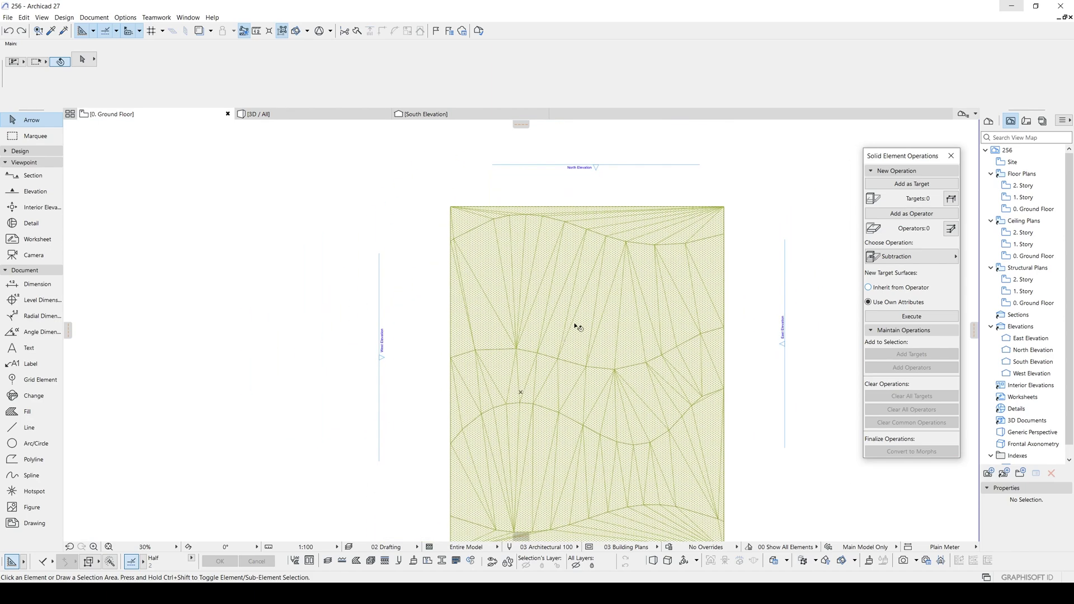
pyautogui.scroll(2, 579, 325)
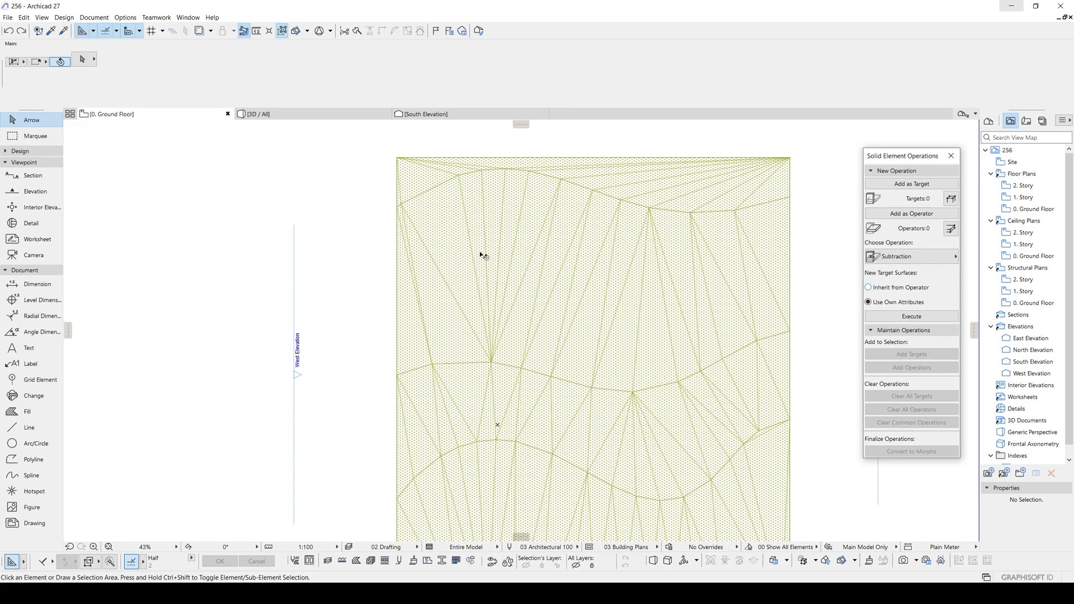
pyautogui.click(691, 273)
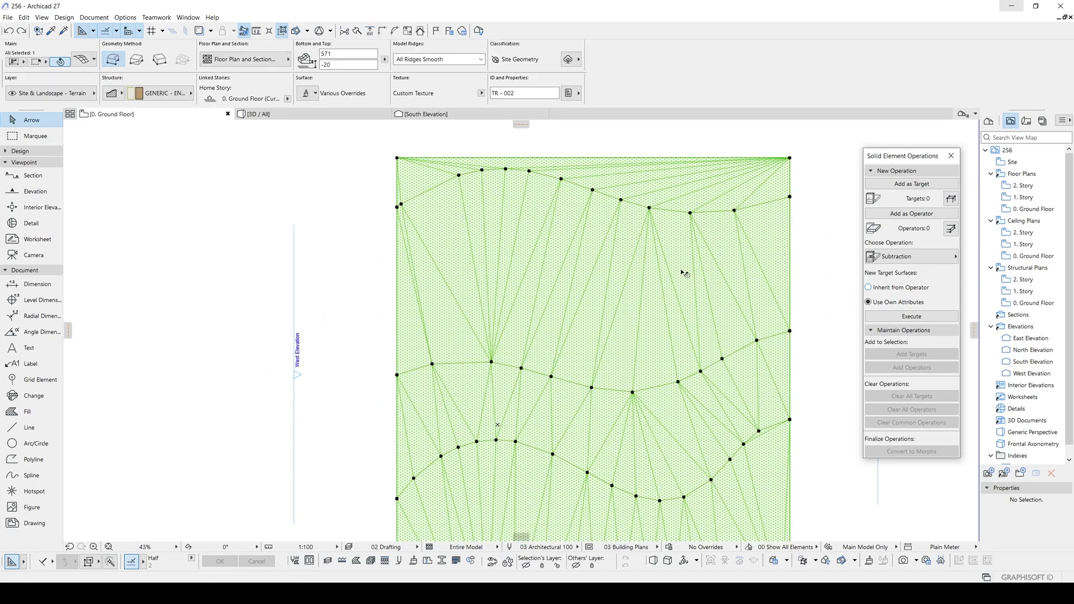
pyautogui.moveTo(521, 267)
pyautogui.mouseDown(button='middle')
pyautogui.moveTo(516, 244)
pyautogui.moveTo(551, 205)
pyautogui.mouseUp(button='middle')
pyautogui.scroll(-1, 549, 236)
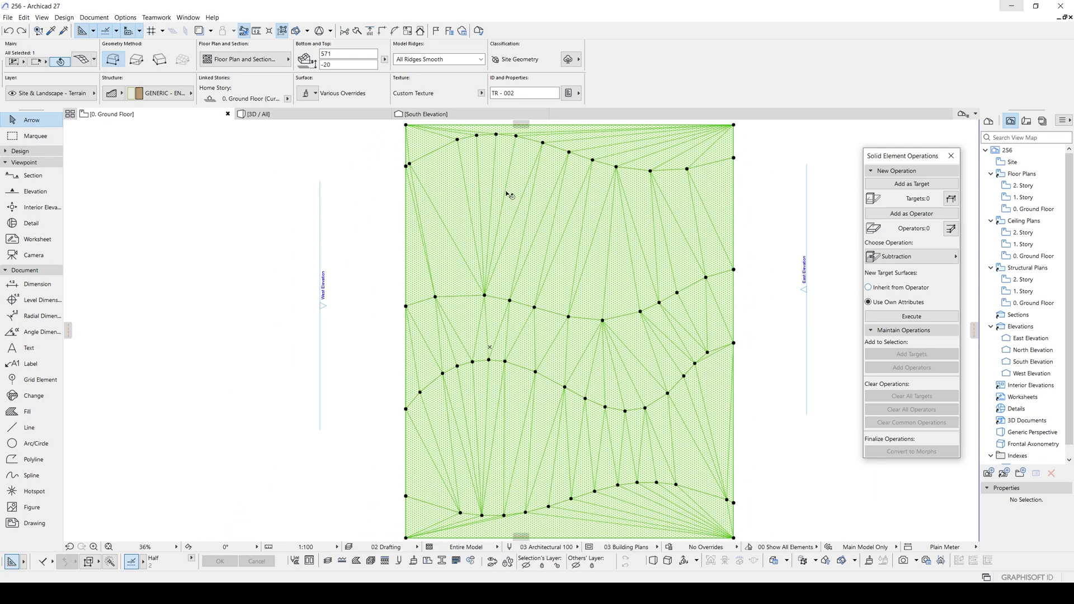
pyautogui.moveTo(677, 230); pyautogui.dragTo(640, 255, button='middle')
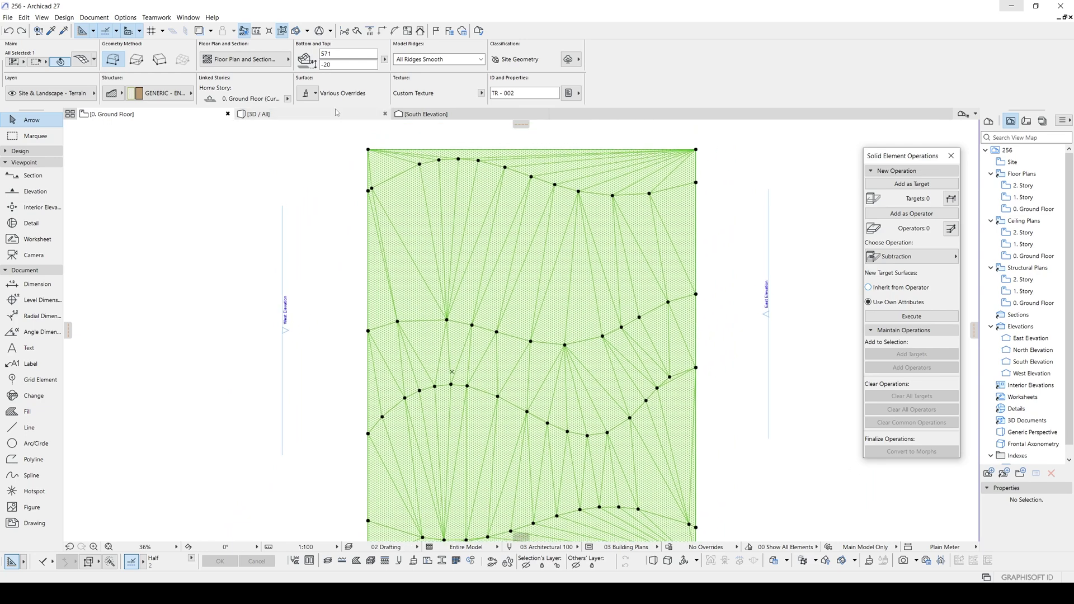
# In the terrain mesh's selection settings, set Ridge Selection to Show User Defined Ridges and turn off Cover Fills
pyautogui.doubleClick(632, 298)
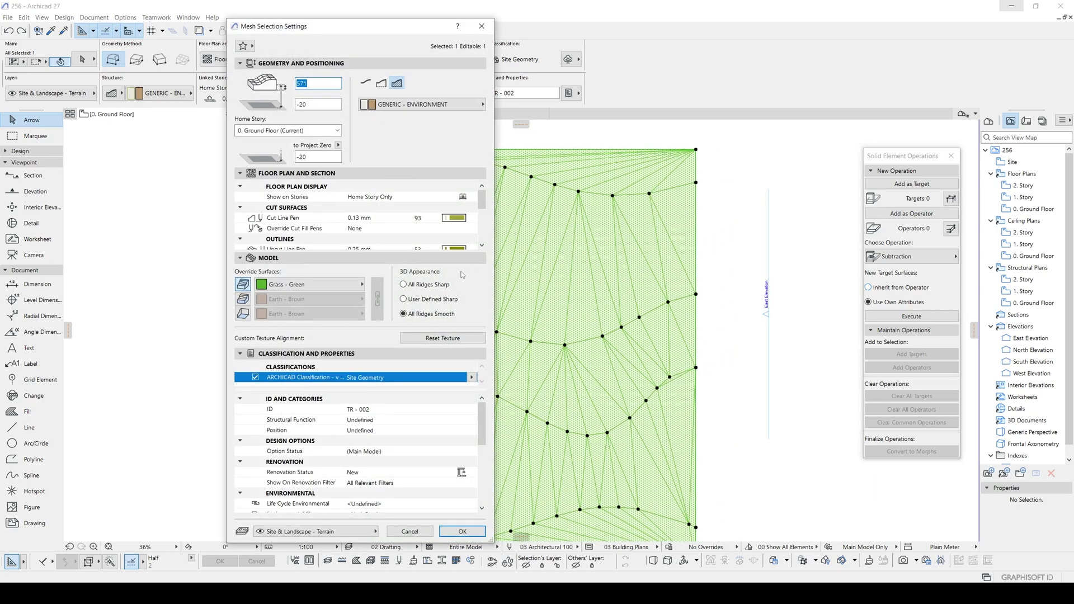
pyautogui.scroll(-3, 358, 213)
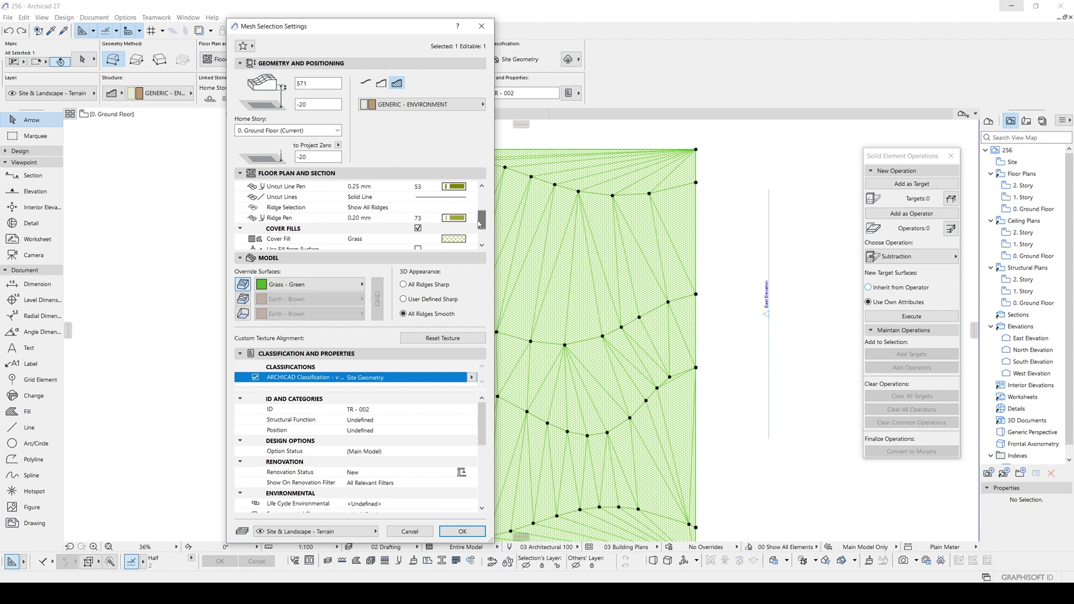
pyautogui.click(359, 210)
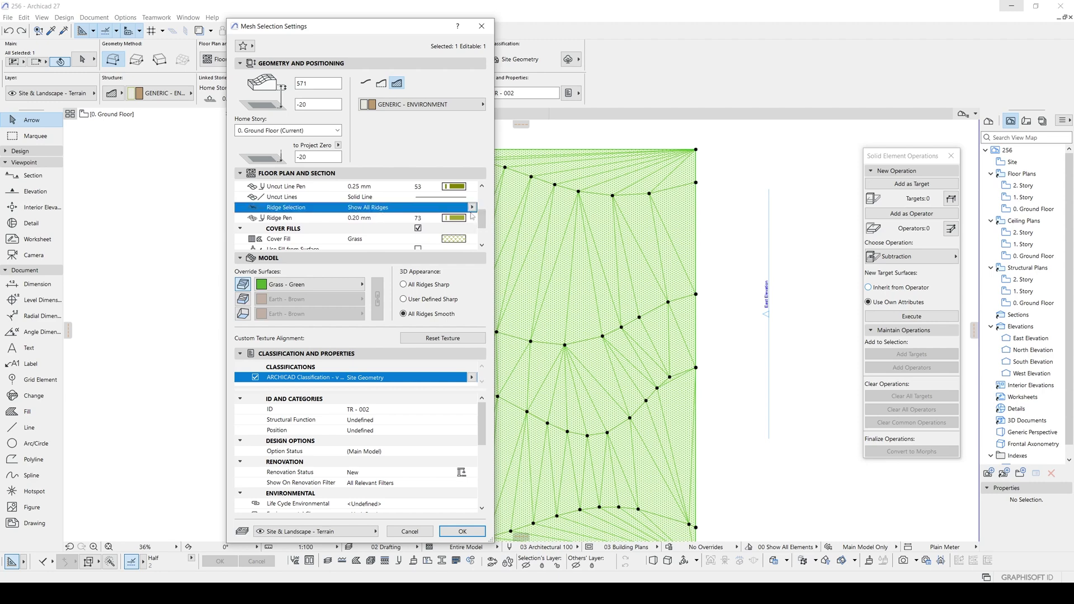
pyautogui.click(472, 208)
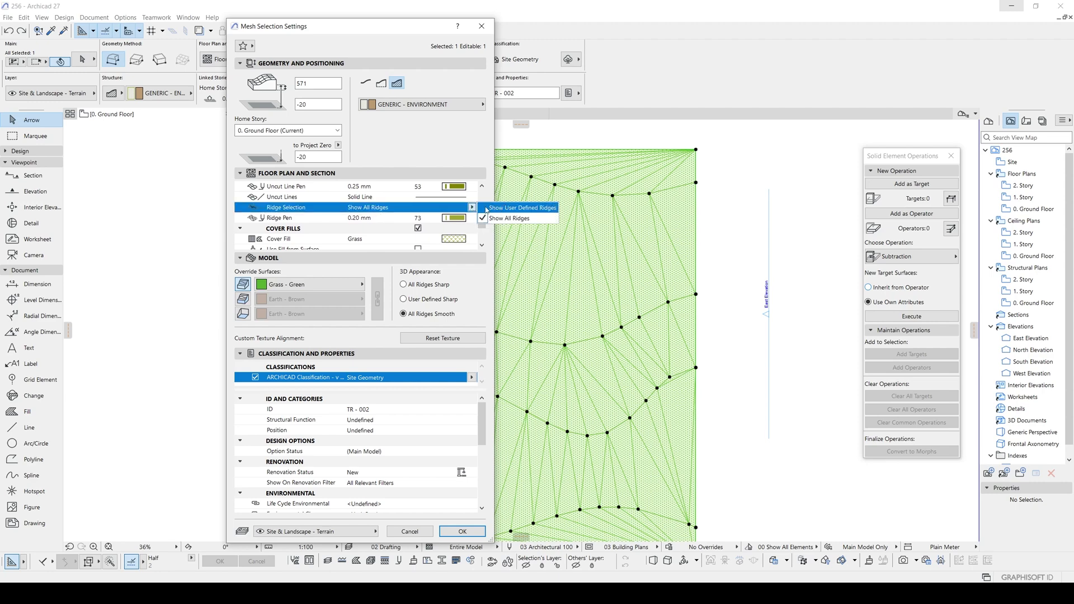
pyautogui.click(523, 208)
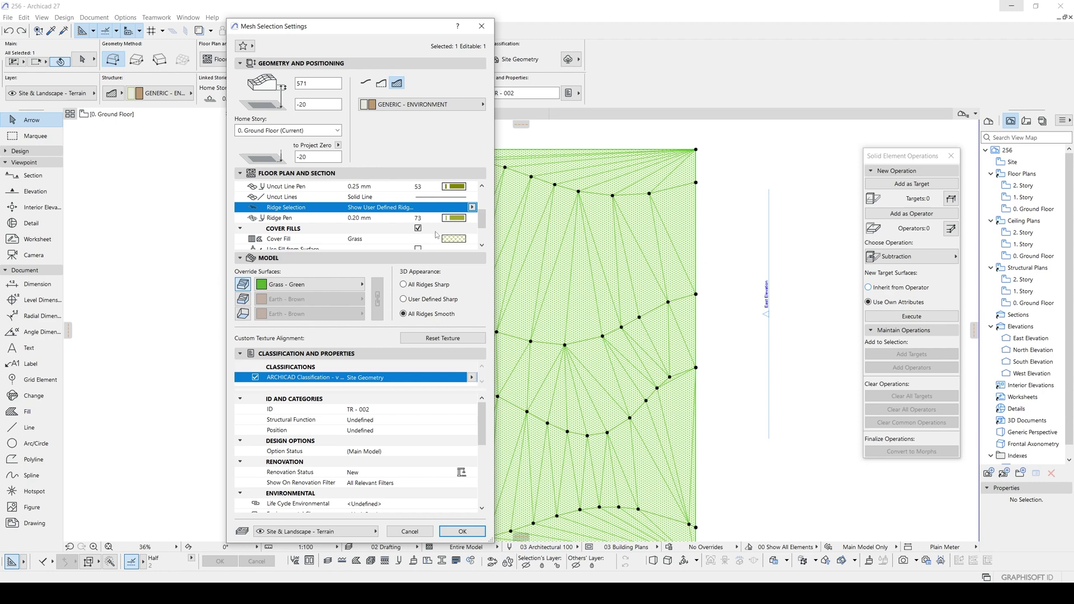
pyautogui.click(278, 229)
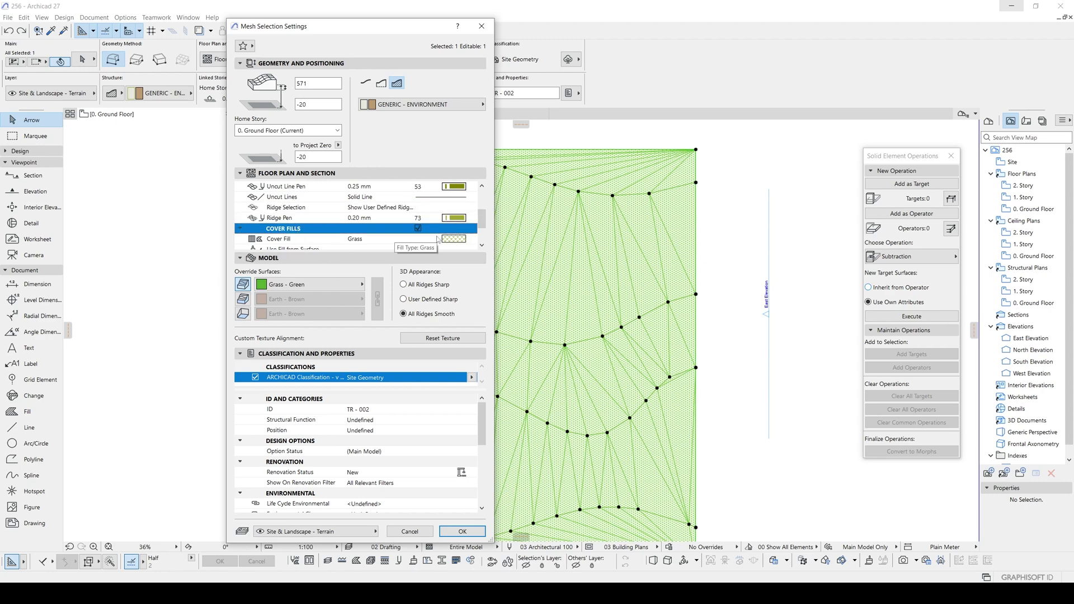
pyautogui.click(419, 229)
pyautogui.click(462, 531)
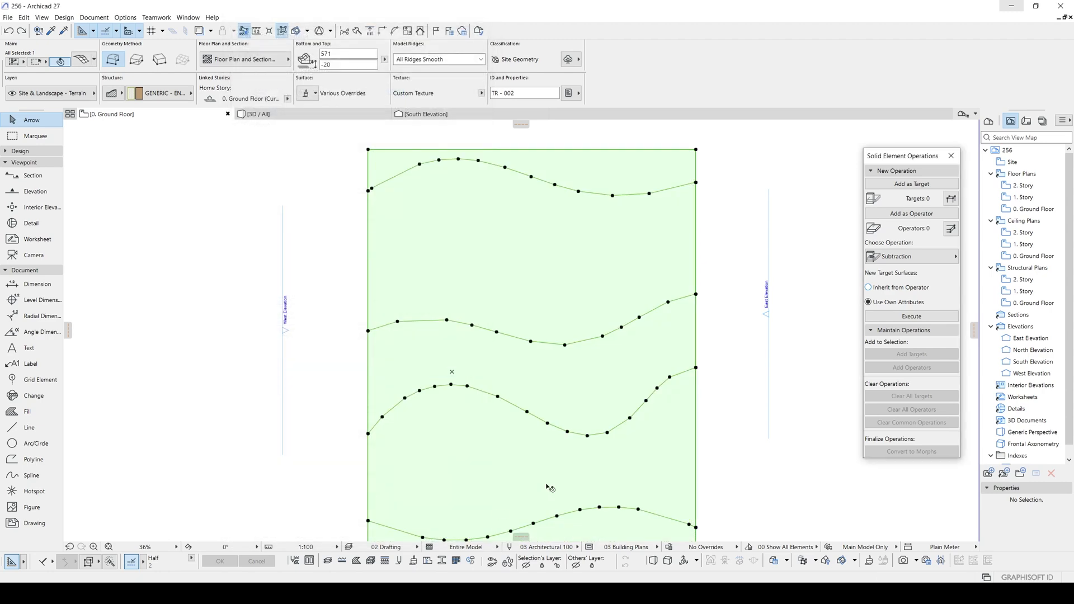
pyautogui.click(734, 388)
pyautogui.scroll(-3, 671, 381)
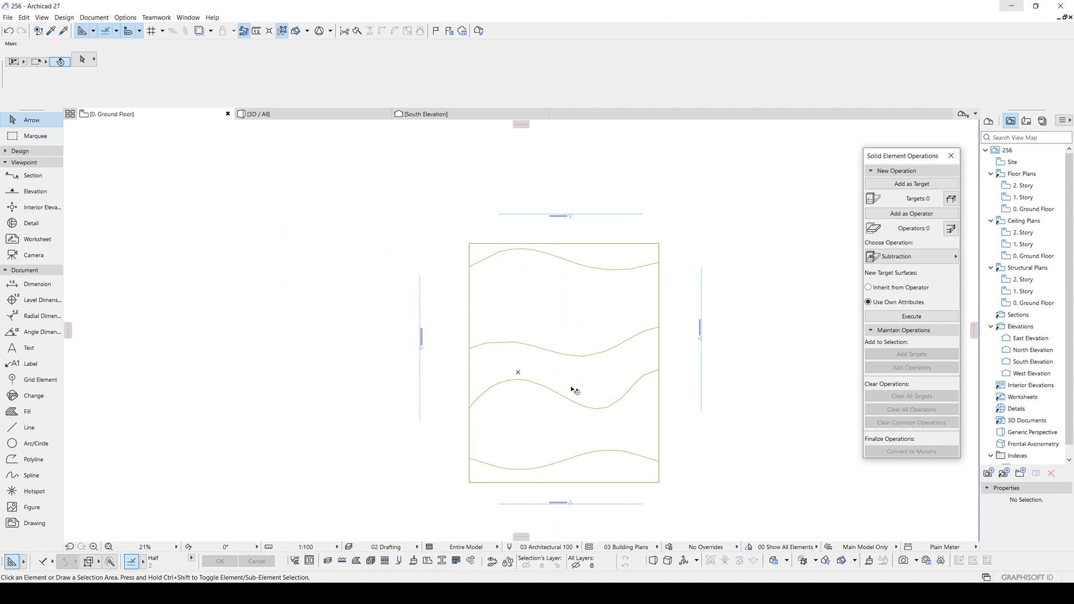
# Show the terrain mesh in 3D and set its model ridges to All Ridges Sharp
pyautogui.press('F3')
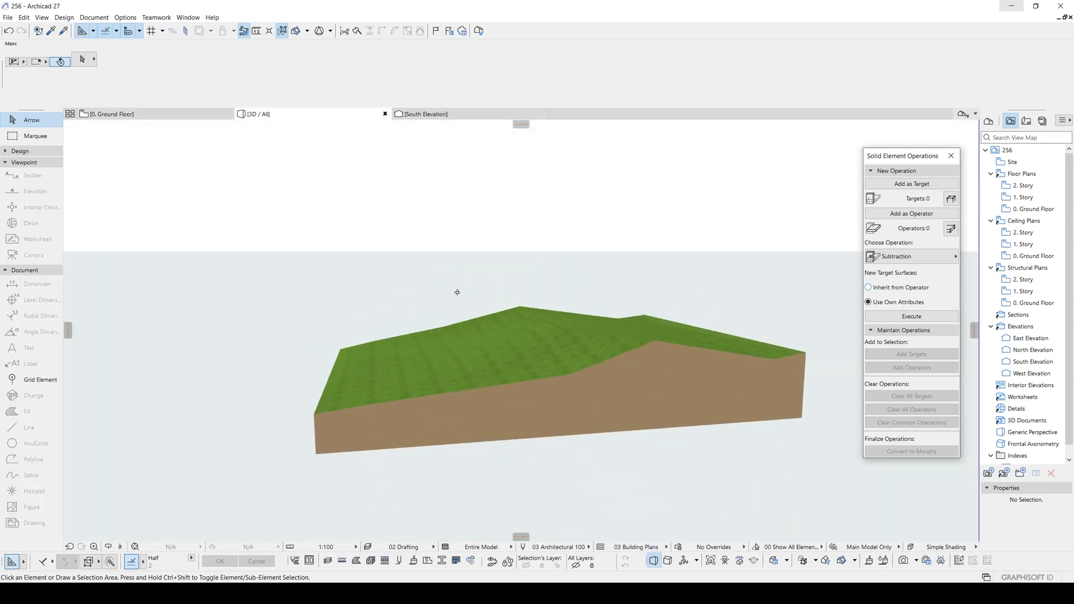
pyautogui.scroll(5, 548, 350)
pyautogui.click(548, 350)
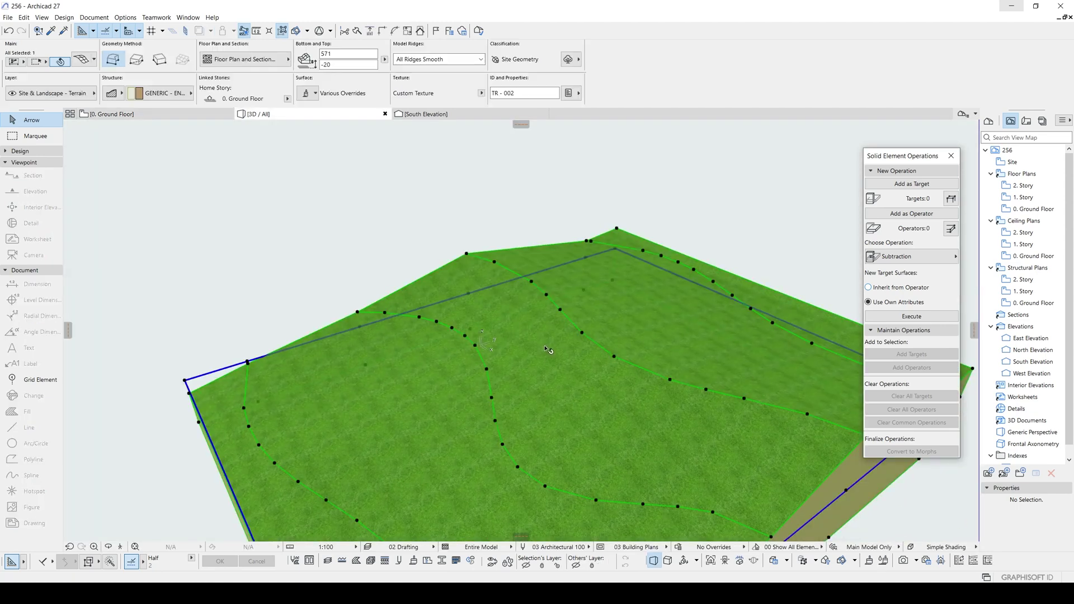
pyautogui.click(411, 60)
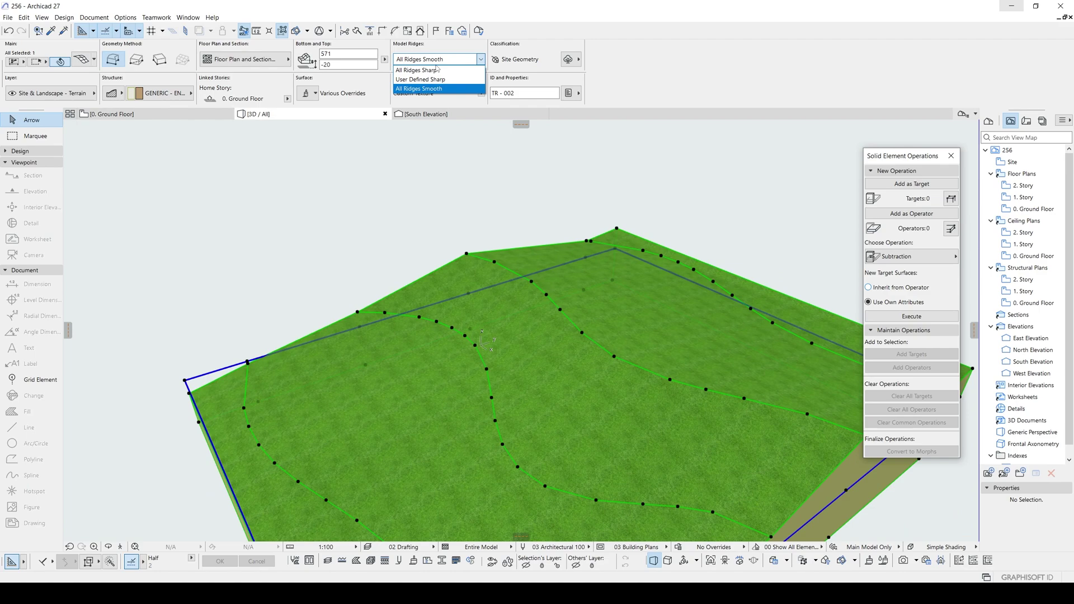
pyautogui.click(437, 70)
pyautogui.click(417, 161)
pyautogui.keyDown('shift'); pyautogui.moveTo(480, 297); pyautogui.dragTo(424, 298, button='middle'); pyautogui.keyUp('shift')
pyautogui.click(449, 295)
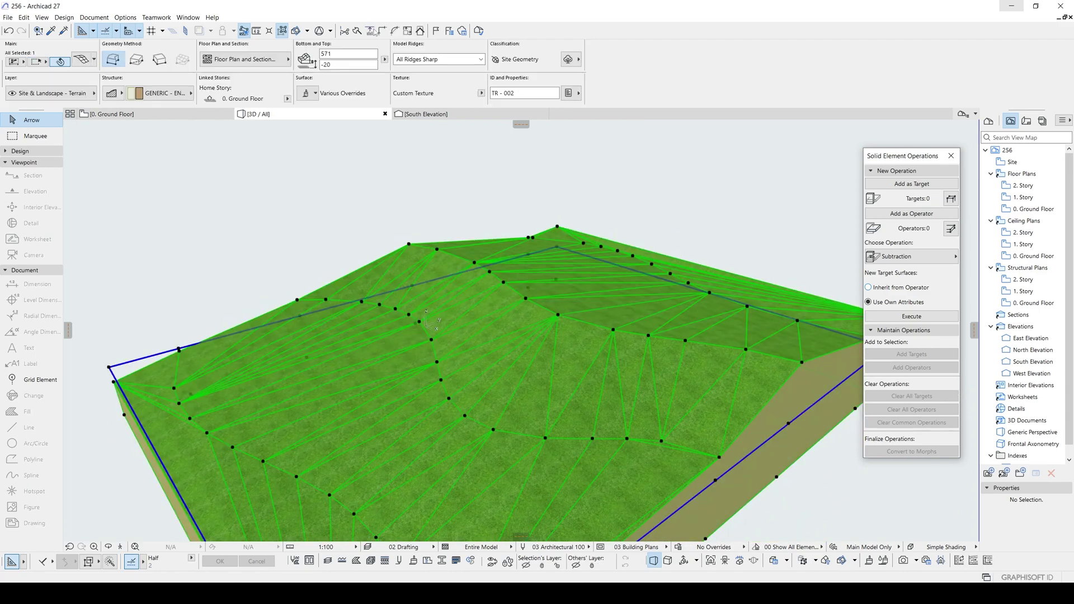
# Set the mesh's model ridges to All Ridges Smooth and return to the ground floor plan
pyautogui.click(431, 63)
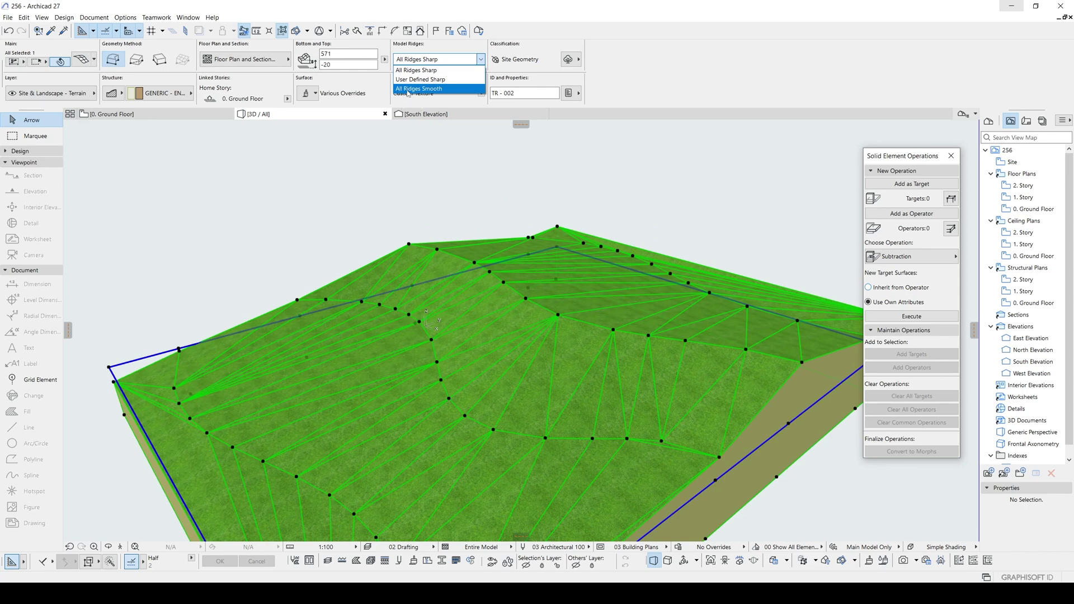
pyautogui.click(408, 90)
pyautogui.click(463, 177)
pyautogui.keyDown('shift'); pyautogui.moveTo(460, 195); pyautogui.dragTo(470, 241, button='middle'); pyautogui.keyUp('shift')
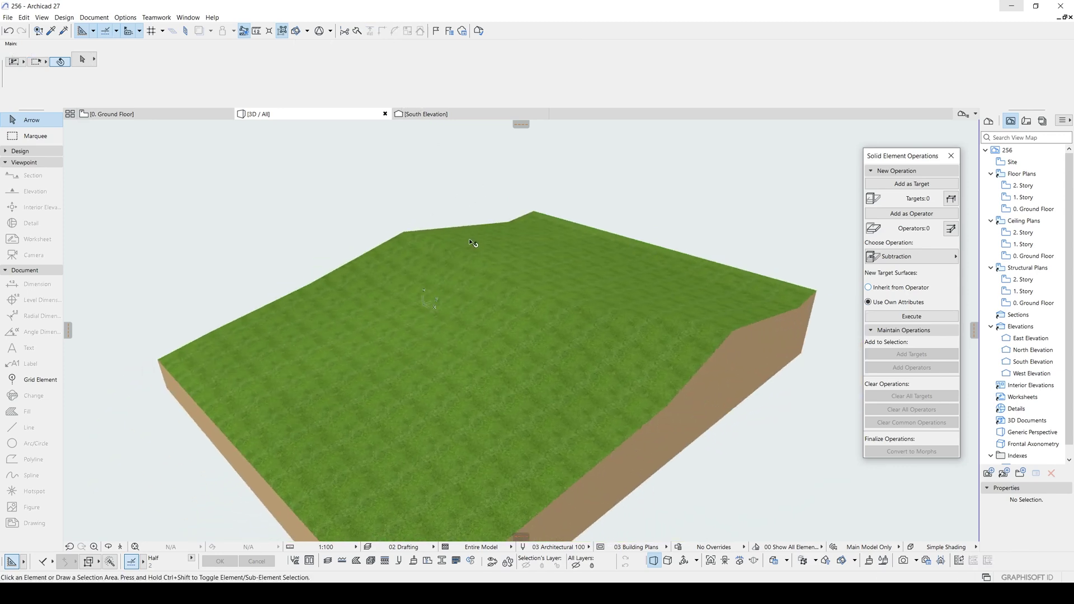
pyautogui.press('F2')
pyautogui.scroll(2, 585, 281)
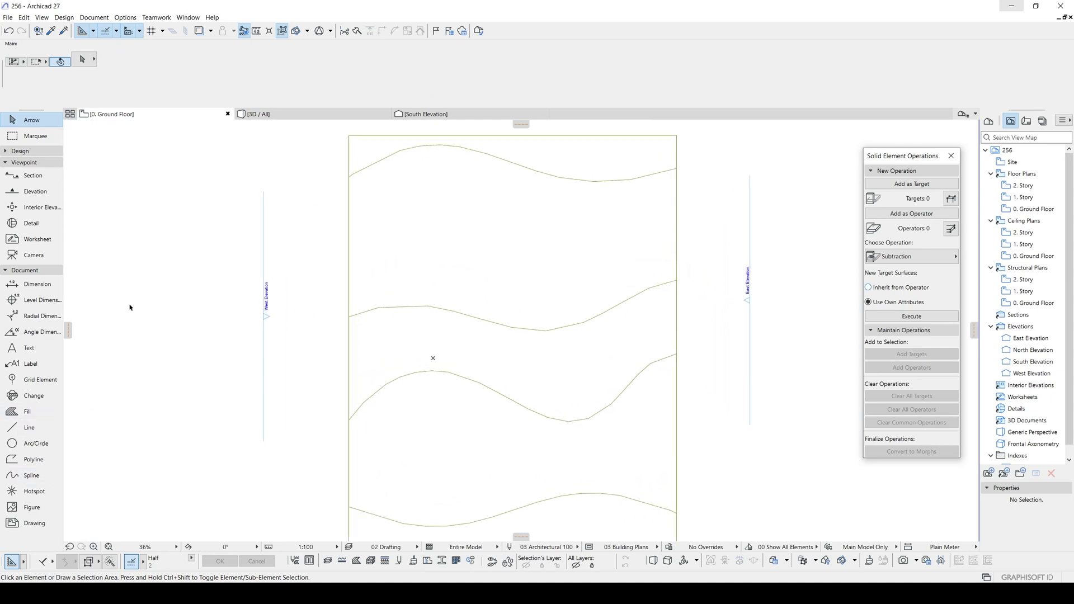
# Sketch a trial spline winding diagonally across the mesh between both elevation lines, and delete it
pyautogui.click(35, 480)
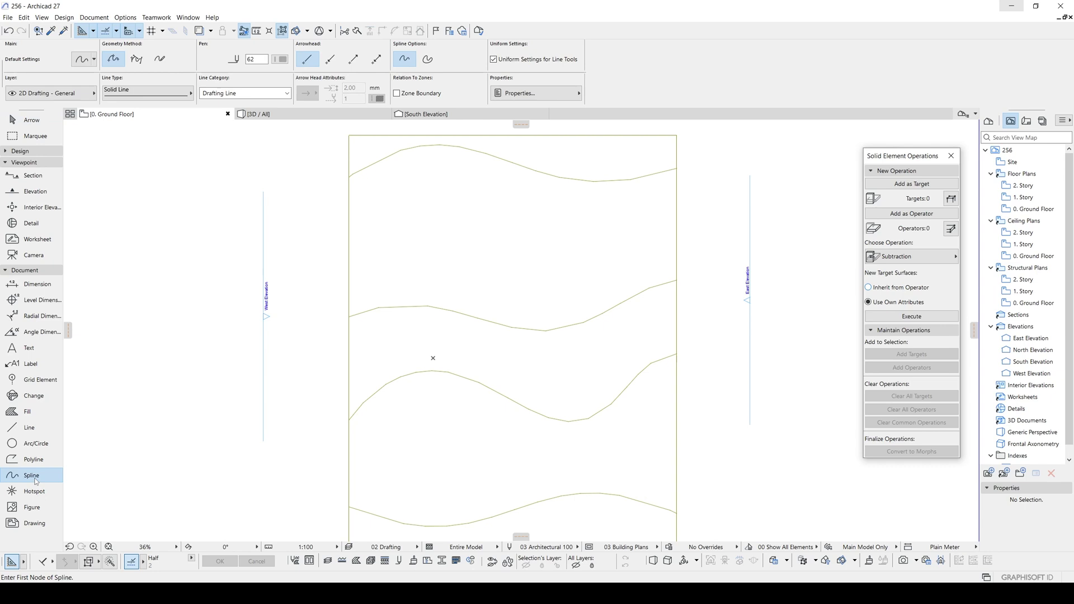
pyautogui.click(713, 448)
pyautogui.click(659, 394)
pyautogui.click(568, 400)
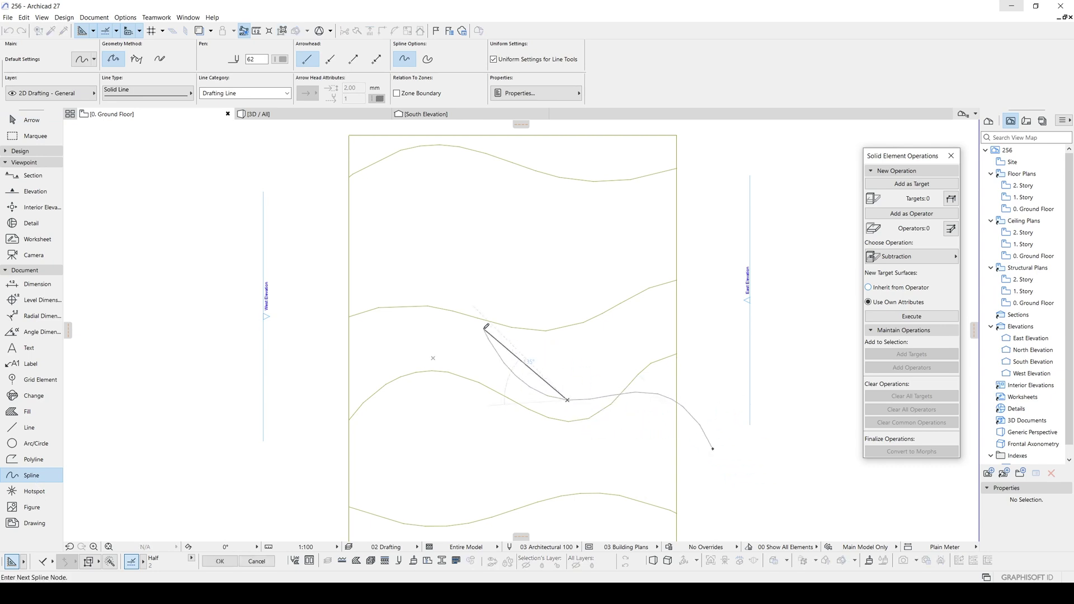
pyautogui.click(440, 275)
pyautogui.click(423, 270)
pyautogui.doubleClick(298, 262)
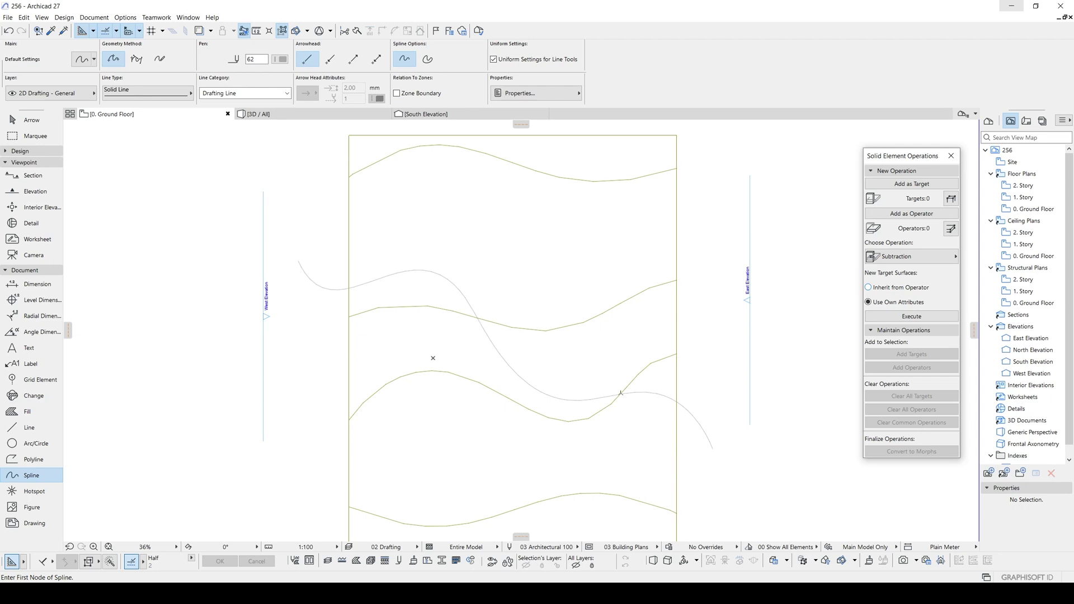
pyautogui.press('Escape')
pyautogui.click(643, 392)
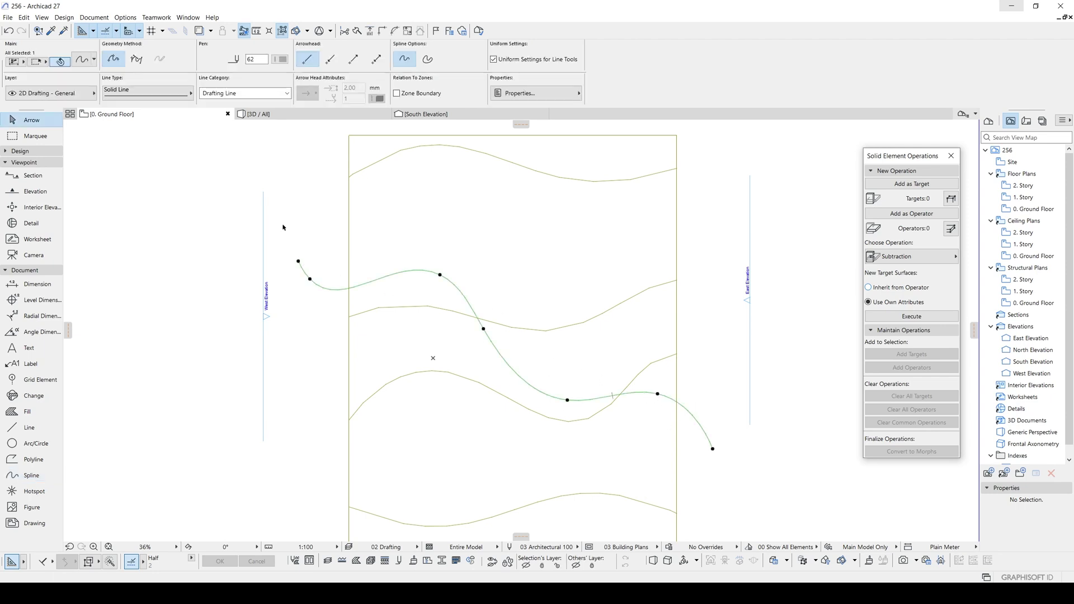
pyautogui.press('Delete')
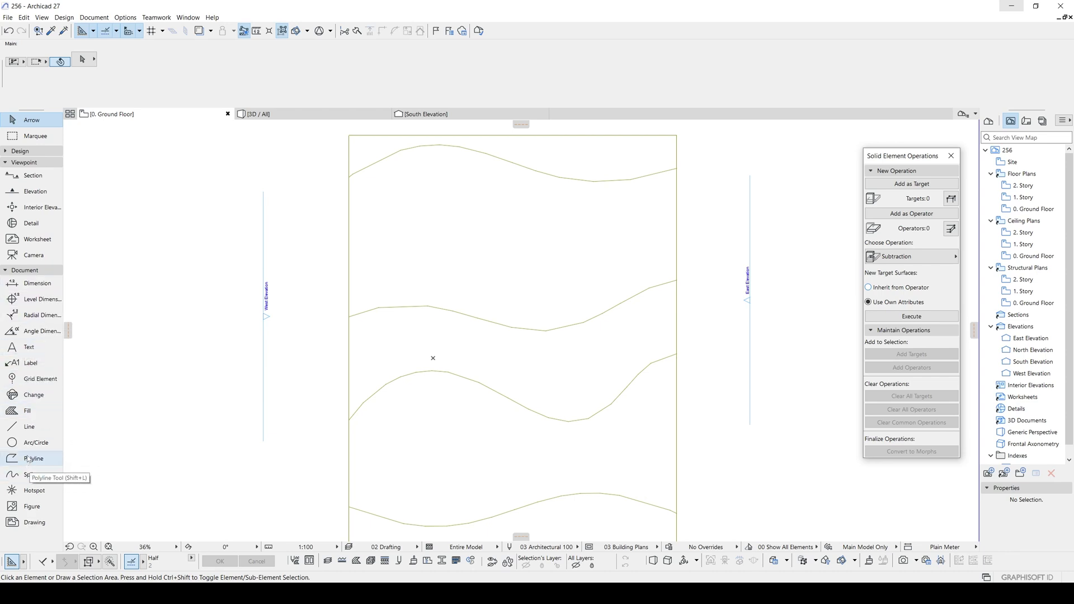
# Draw a gently waving spline across the full mesh width between the two middle contour lines, extending past both side edges
pyautogui.click(31, 474)
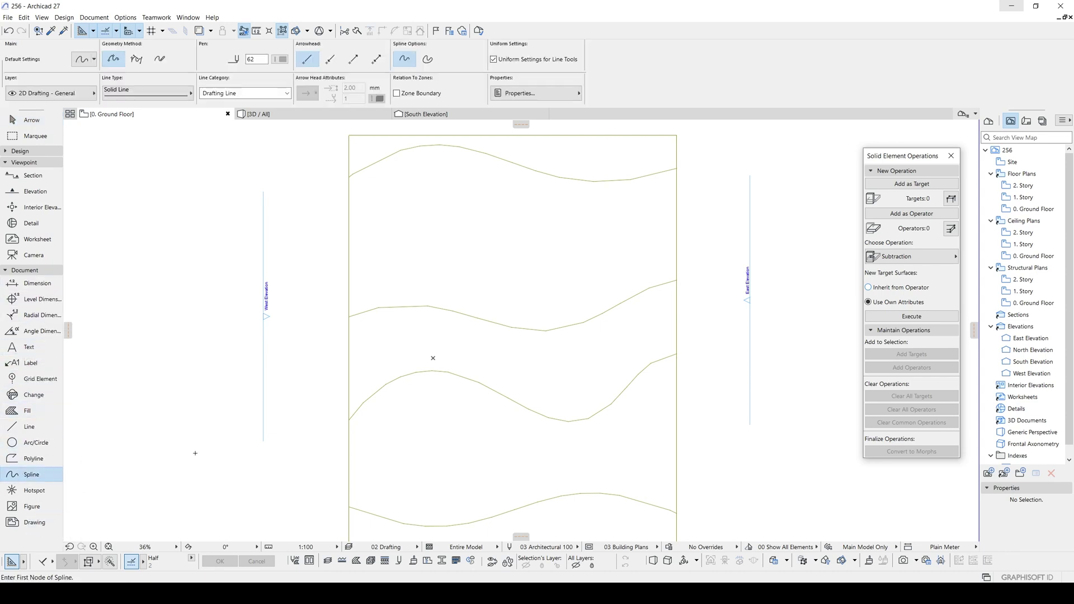
pyautogui.moveTo(577, 360)
pyautogui.mouseDown(button='middle')
pyautogui.moveTo(556, 290)
pyautogui.moveTo(526, 363)
pyautogui.mouseUp(button='middle')
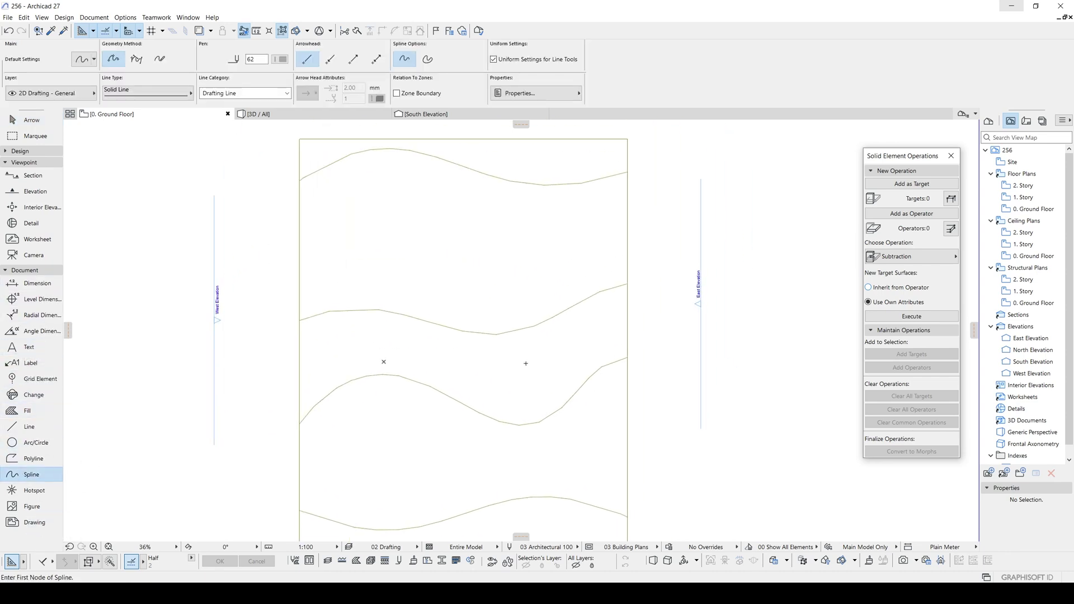
pyautogui.click(681, 323)
pyautogui.click(527, 366)
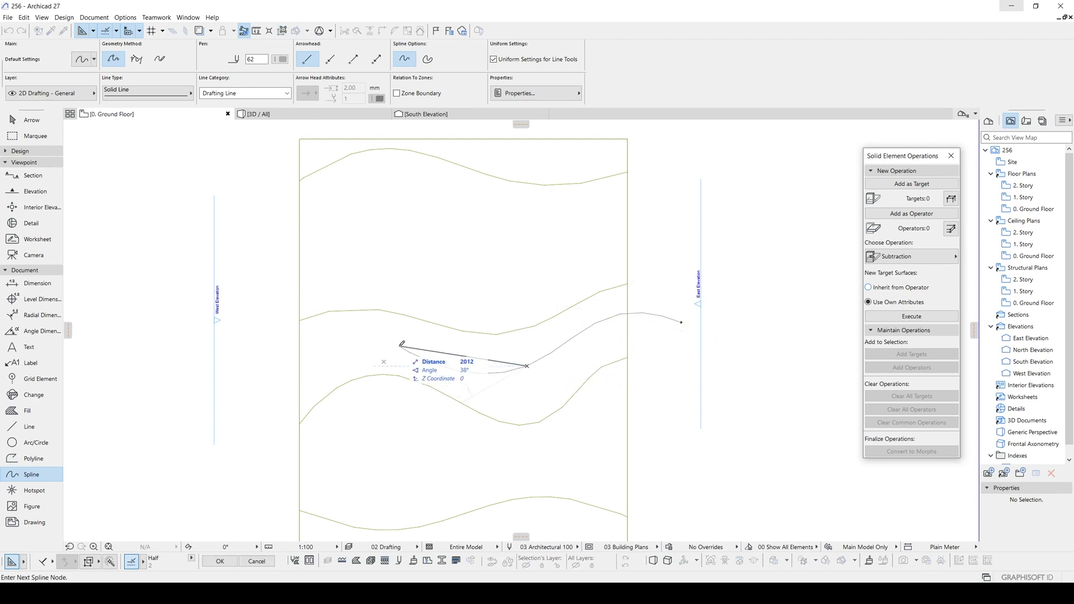
pyautogui.click(401, 344)
pyautogui.doubleClick(249, 389)
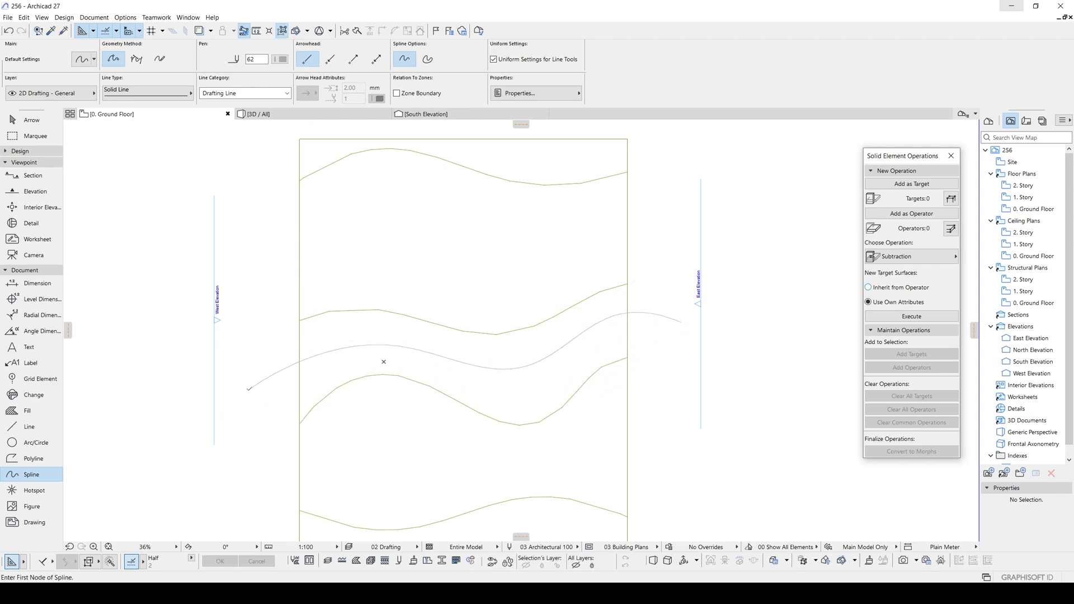
pyautogui.moveTo(328, 354); pyautogui.dragTo(354, 352, button='middle')
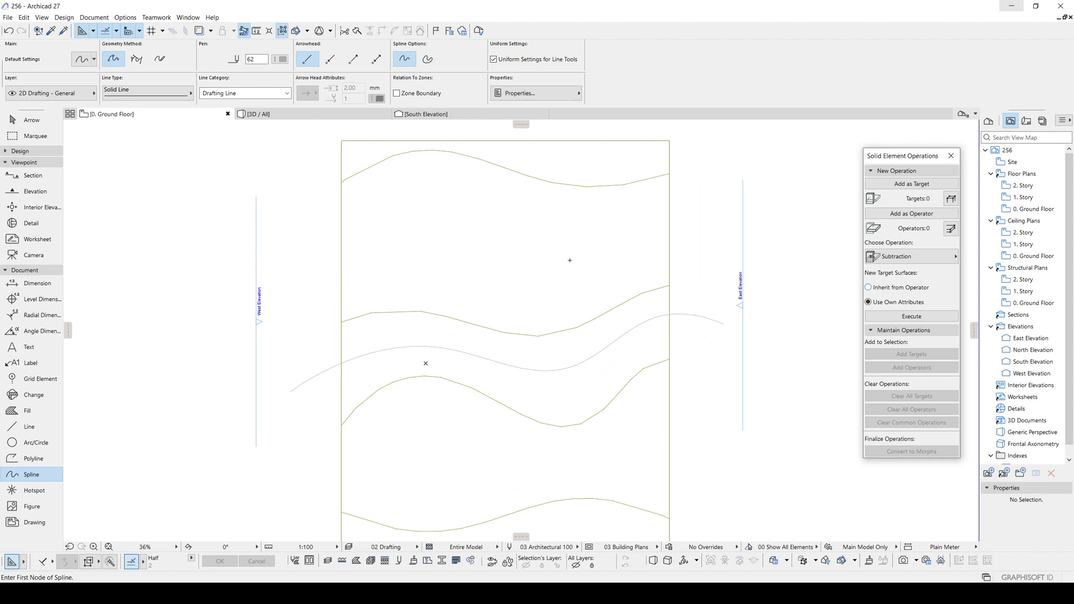
pyautogui.moveTo(528, 334); pyautogui.dragTo(608, 316, button='middle')
pyautogui.press('Escape')
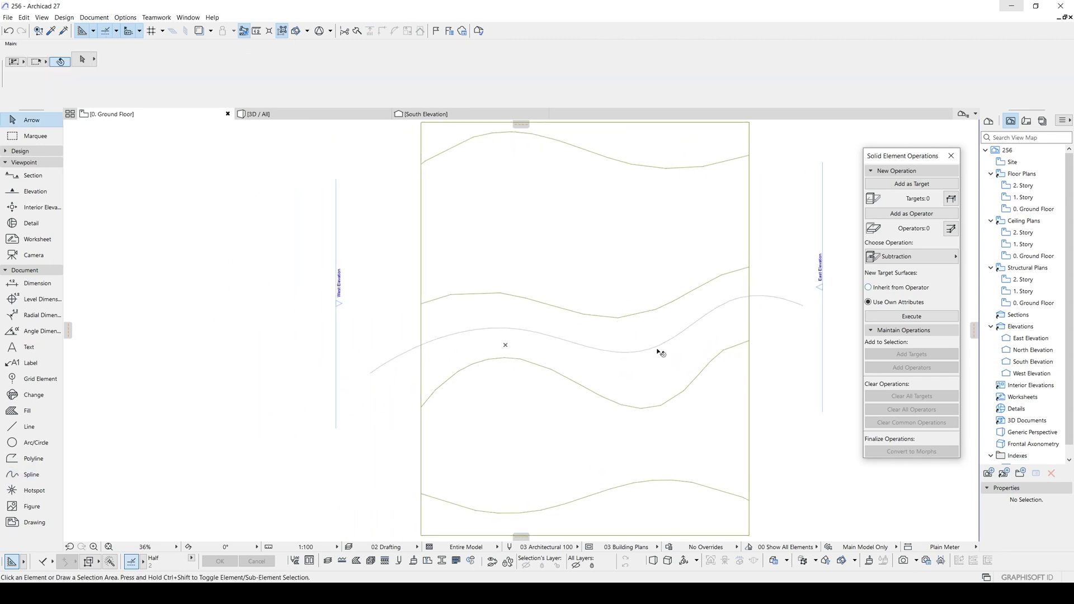
# Move the road spline slightly south, closer to the lower of the two middle contour lines
pyautogui.click(658, 346)
pyautogui.hotkey('ctrl', 'd')
pyautogui.click(657, 347)
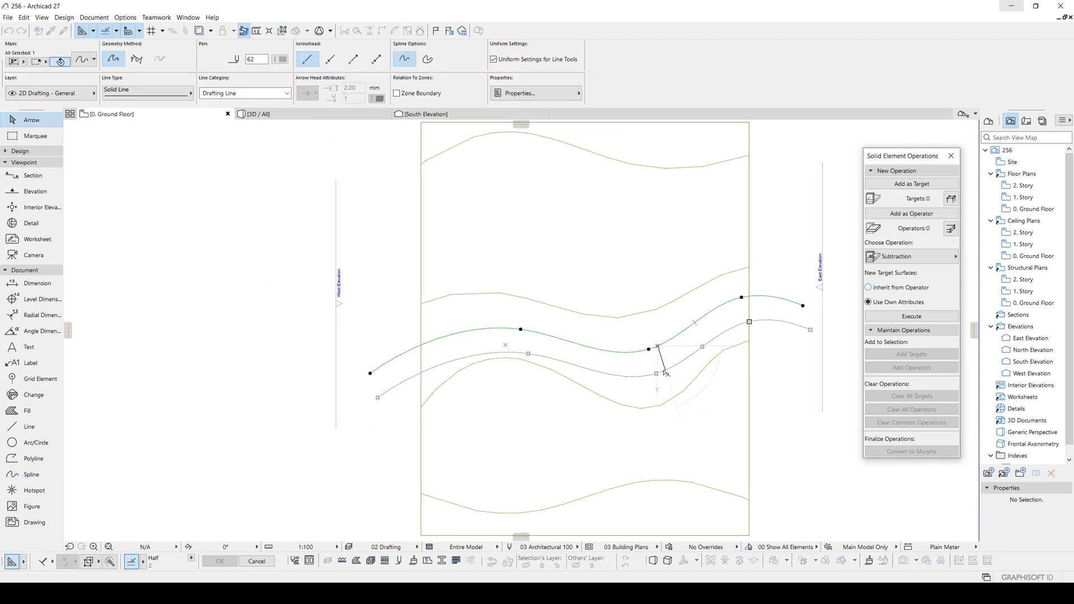
pyautogui.moveTo(666, 372); pyautogui.dragTo(667, 373)
# Create an offset copy of the road spline on its north side, keeping the original, to form the road's second edge
pyautogui.moveTo(758, 336); pyautogui.dragTo(683, 358, button='middle')
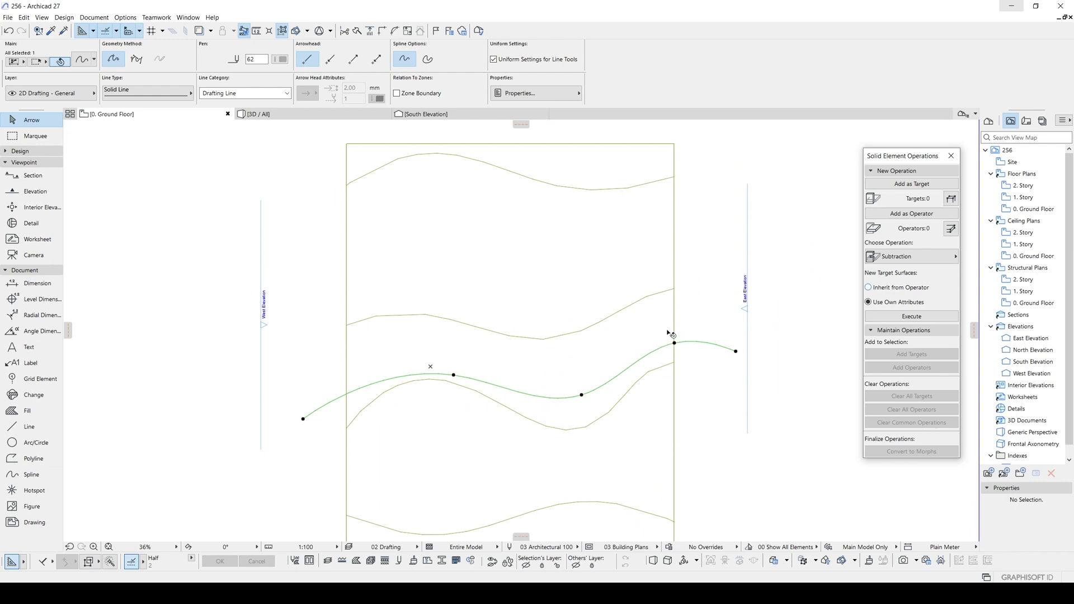
pyautogui.scroll(2, 671, 334)
pyautogui.scroll(-2, 668, 338)
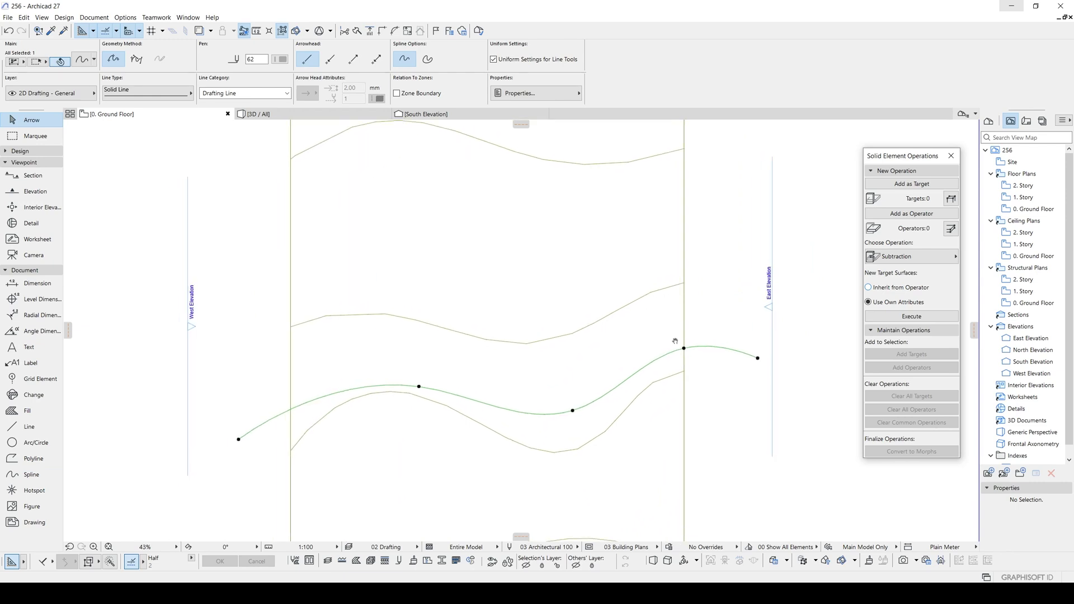
pyautogui.click(717, 347)
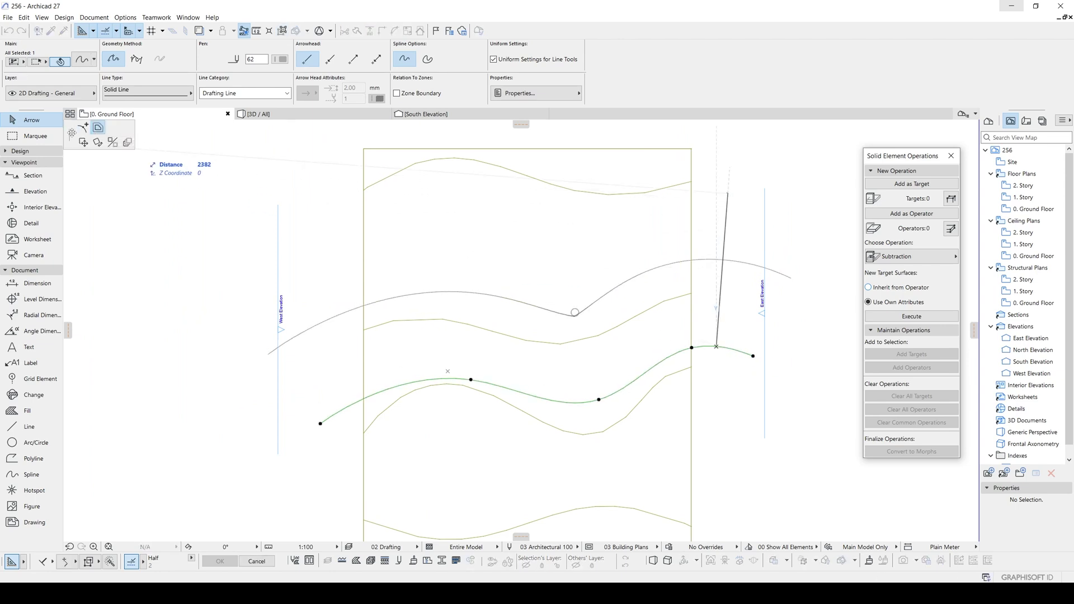
pyautogui.moveTo(71, 133); pyautogui.dragTo(94, 168)
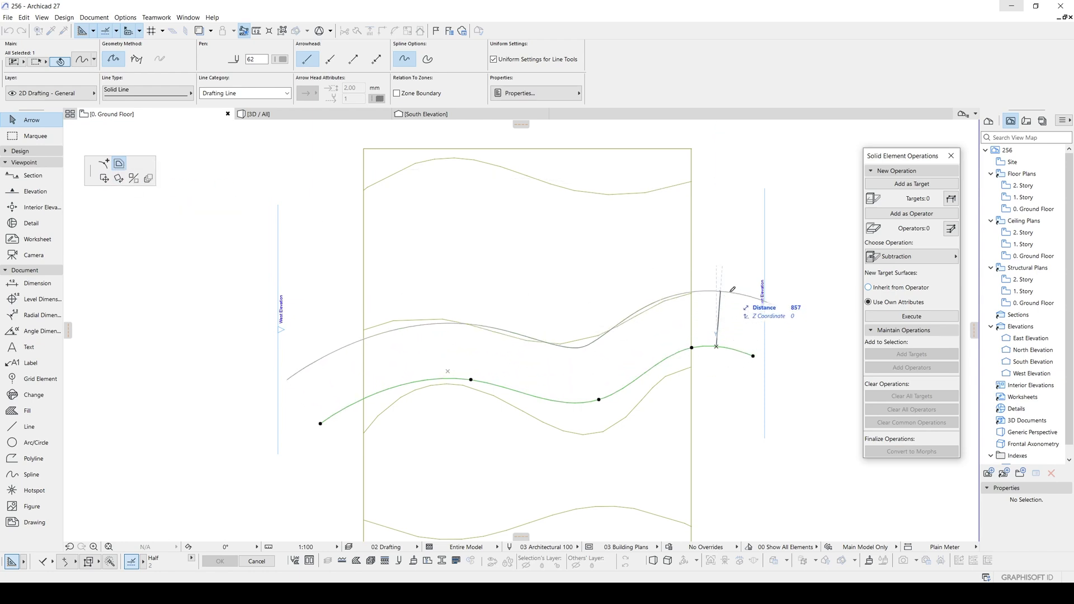
pyautogui.press('Return')
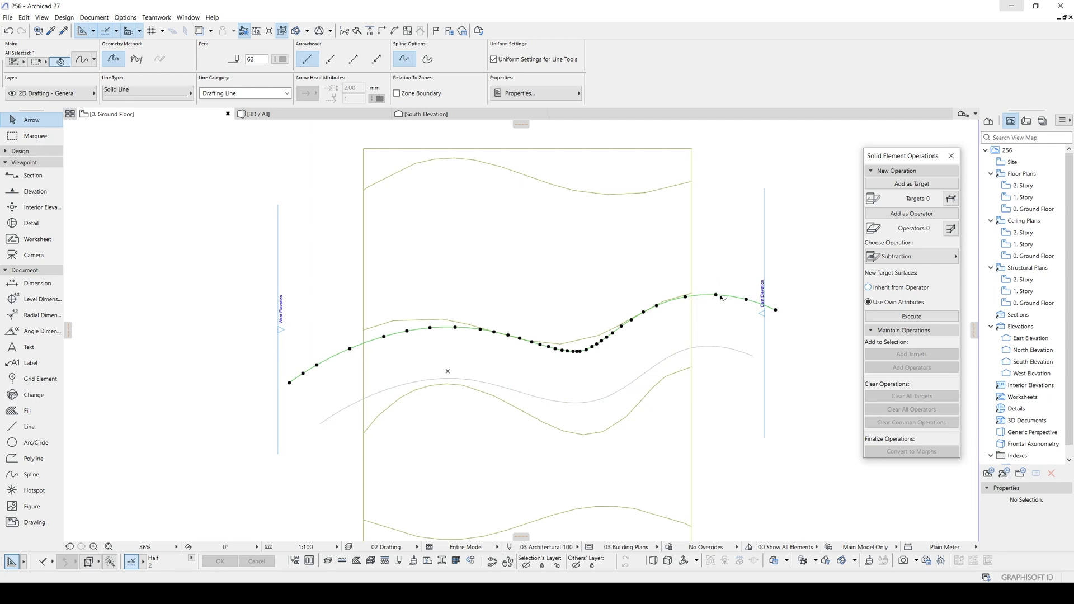
pyautogui.click(695, 347)
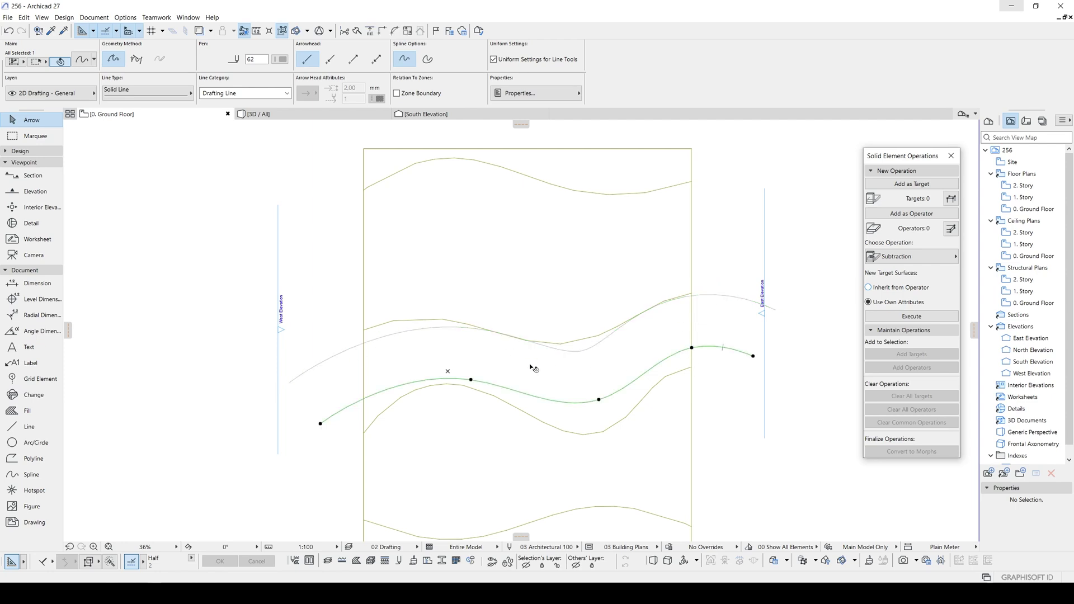
pyautogui.press('Escape')
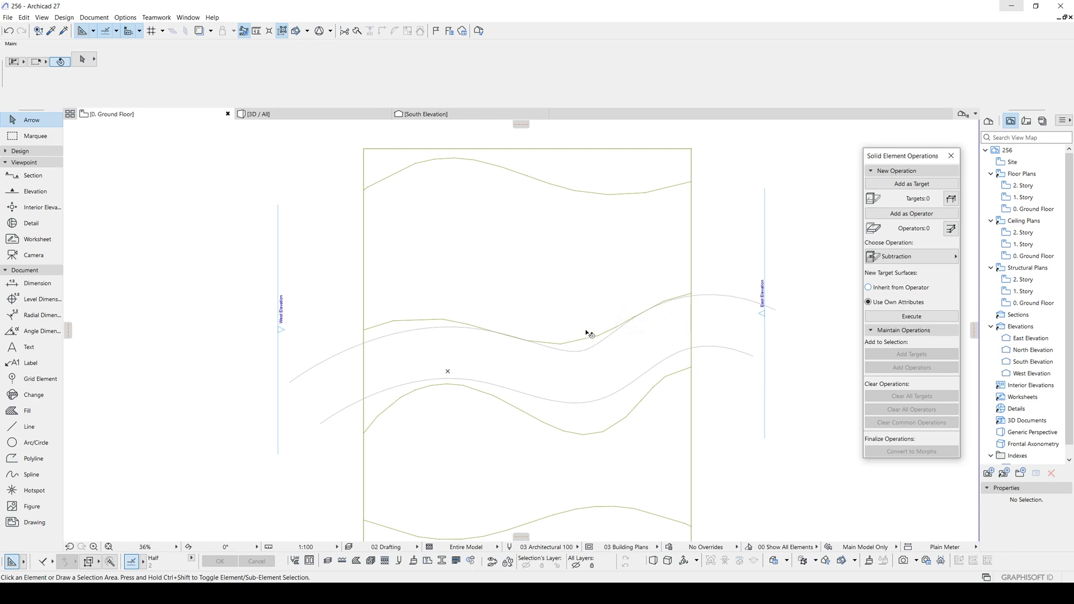
pyautogui.moveTo(586, 330); pyautogui.dragTo(575, 342, button='middle')
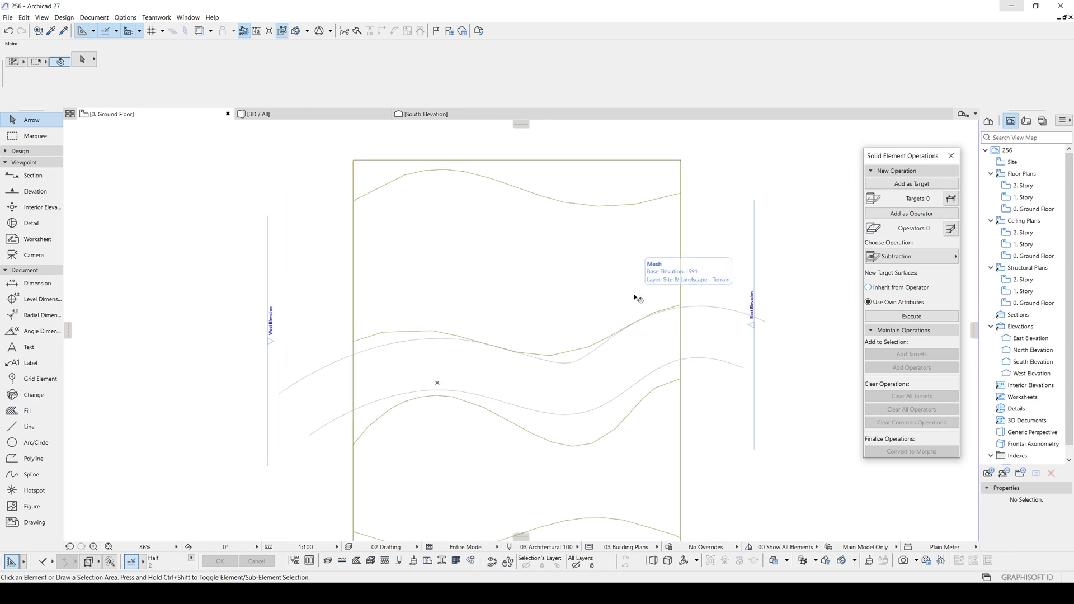
# Using the terrain mesh's settings, create a road mesh filling the terrain between the two splines, and show it in 3D
pyautogui.keyDown('alt'); pyautogui.click(638, 284); pyautogui.keyUp('alt')
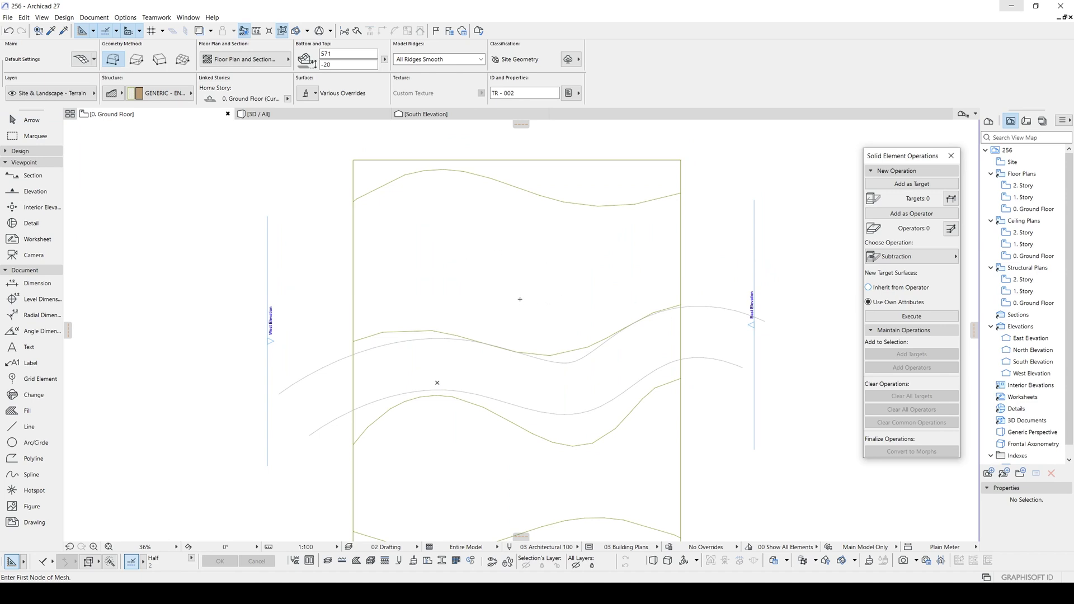
pyautogui.scroll(2, 675, 335)
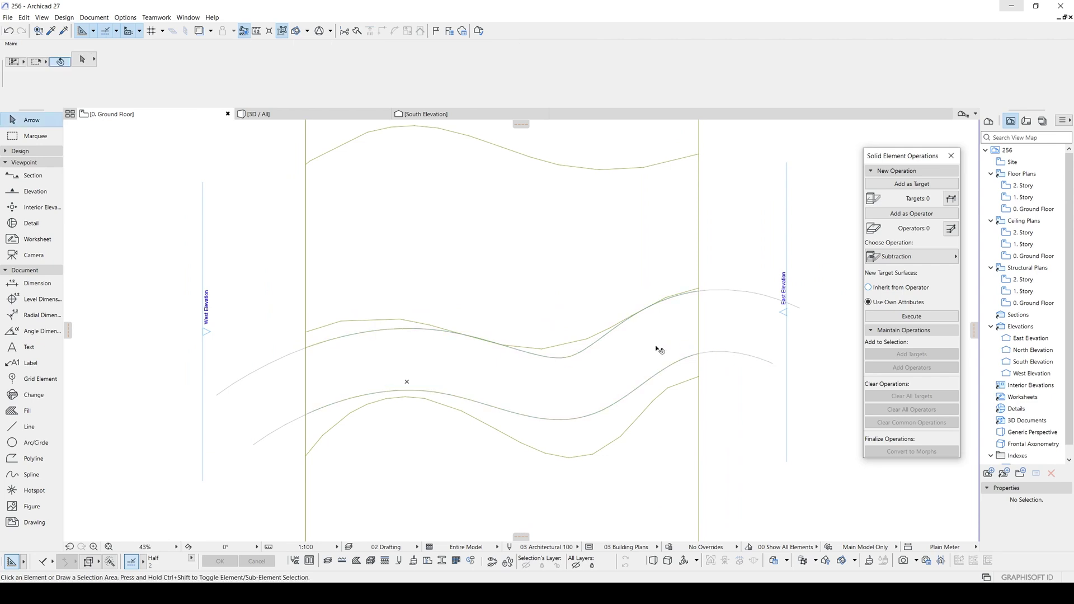
pyautogui.keyDown('shift'); pyautogui.click(658, 348); pyautogui.keyUp('shift')
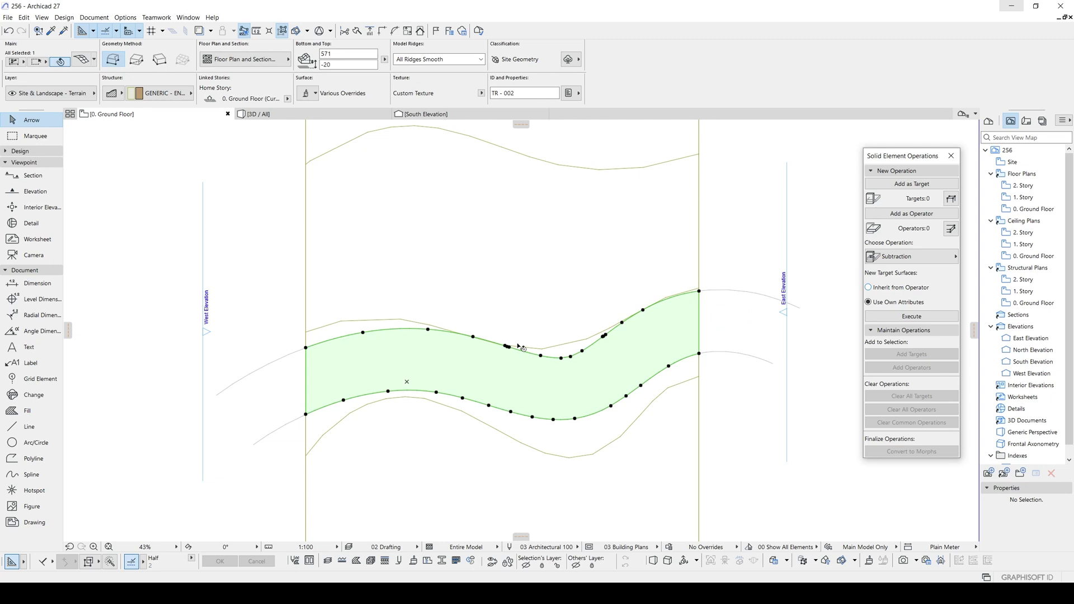
pyautogui.press('F5')
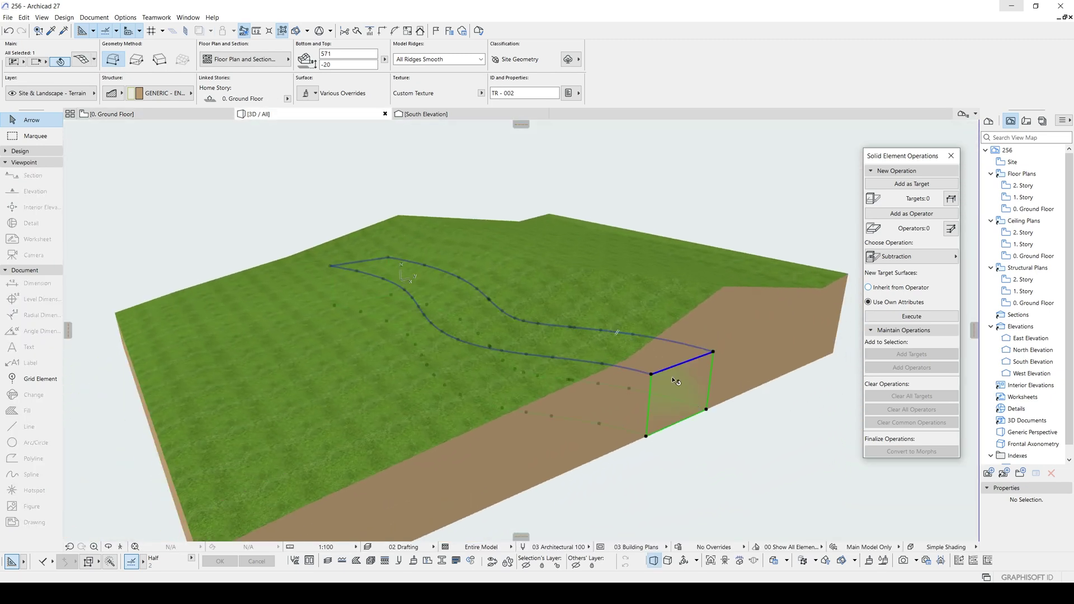
# Link the road mesh's surface overrides and set all of them to Pavement - Asphalt Dark
pyautogui.click(307, 94)
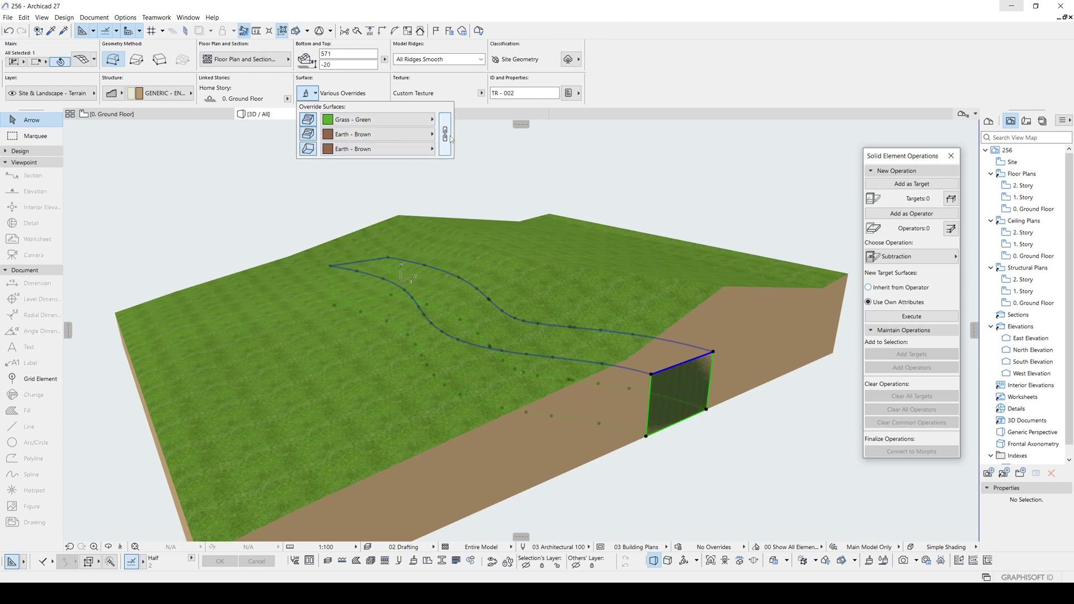
pyautogui.click(445, 134)
pyautogui.click(379, 134)
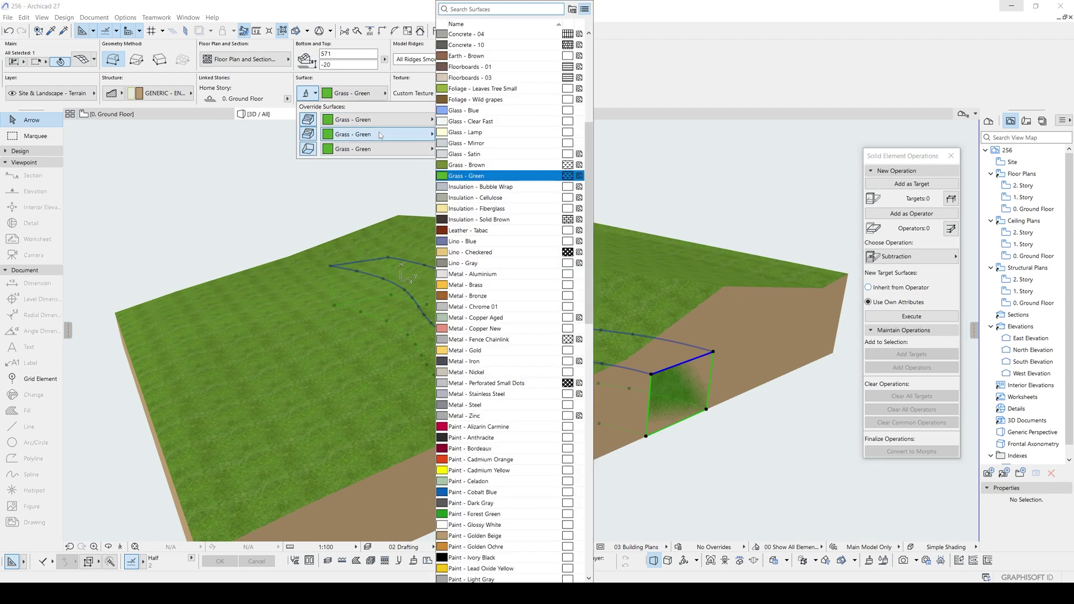
pyautogui.write('asp')
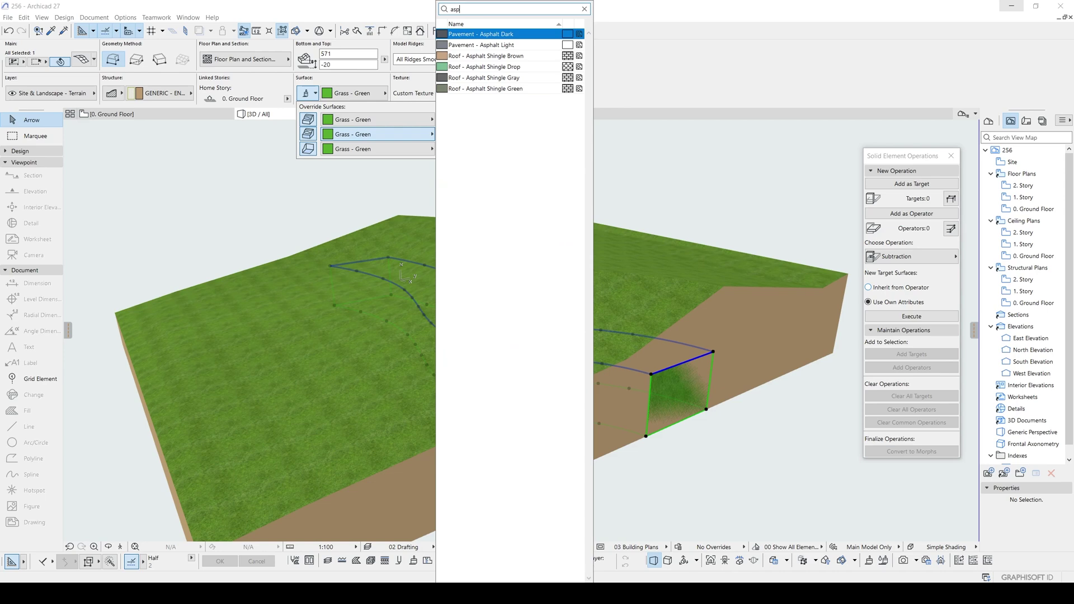
pyautogui.click(516, 32)
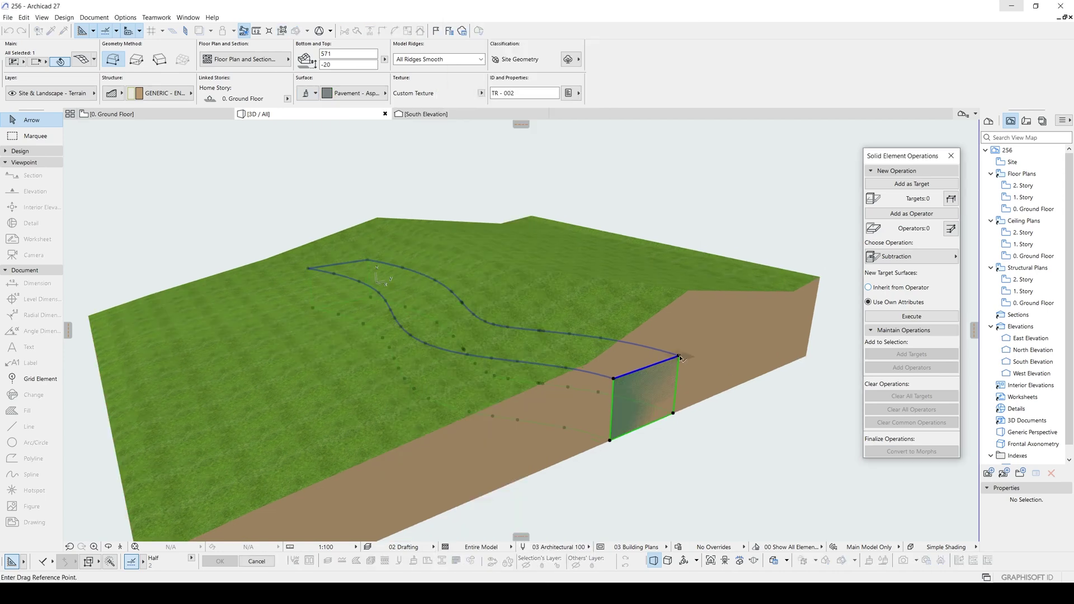
# Raise the road mesh vertically above the terrain to an elevation of about 605
pyautogui.click(681, 357)
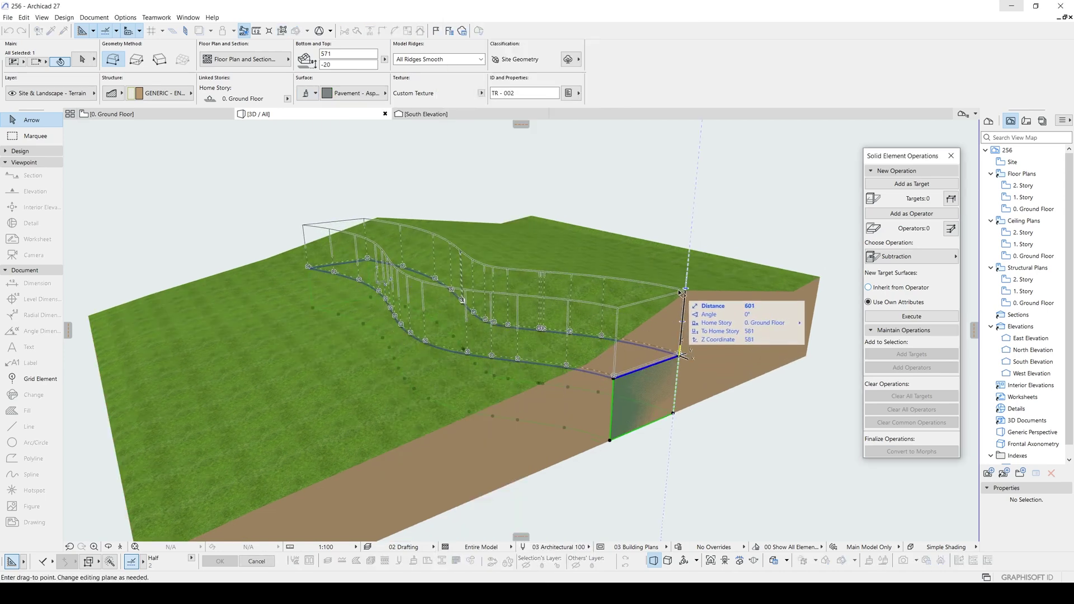
pyautogui.click(684, 290)
pyautogui.keyDown('shift'); pyautogui.moveTo(627, 293); pyautogui.dragTo(727, 258, button='middle'); pyautogui.keyUp('shift')
pyautogui.keyDown('shift'); pyautogui.moveTo(423, 268); pyautogui.dragTo(345, 317, button='middle'); pyautogui.keyUp('shift')
pyautogui.scroll(3, 587, 298)
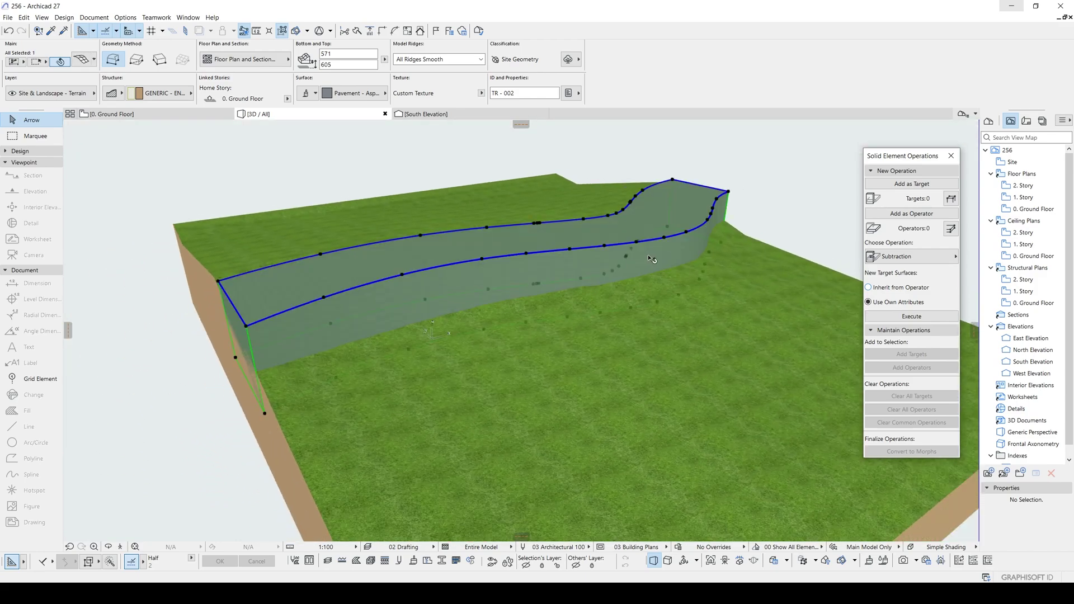
pyautogui.keyDown('shift'); pyautogui.moveTo(446, 259); pyautogui.dragTo(707, 250, button='middle'); pyautogui.keyUp('shift')
# Lower the road mesh vertically to an elevation of about 319
pyautogui.hotkey('ctrl', 'd')
pyautogui.click(676, 243)
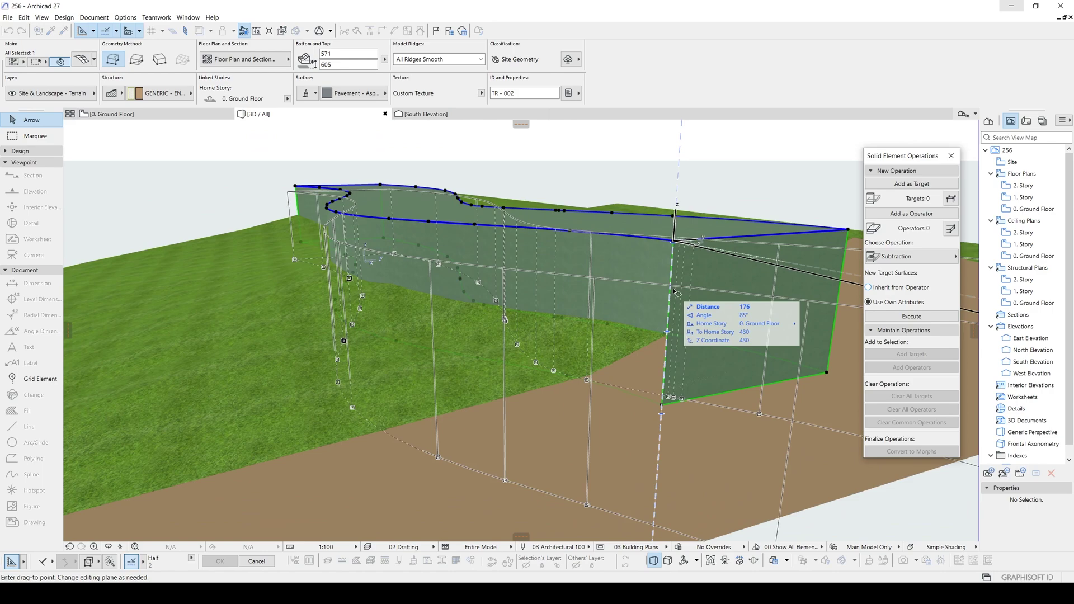
pyautogui.click(667, 328)
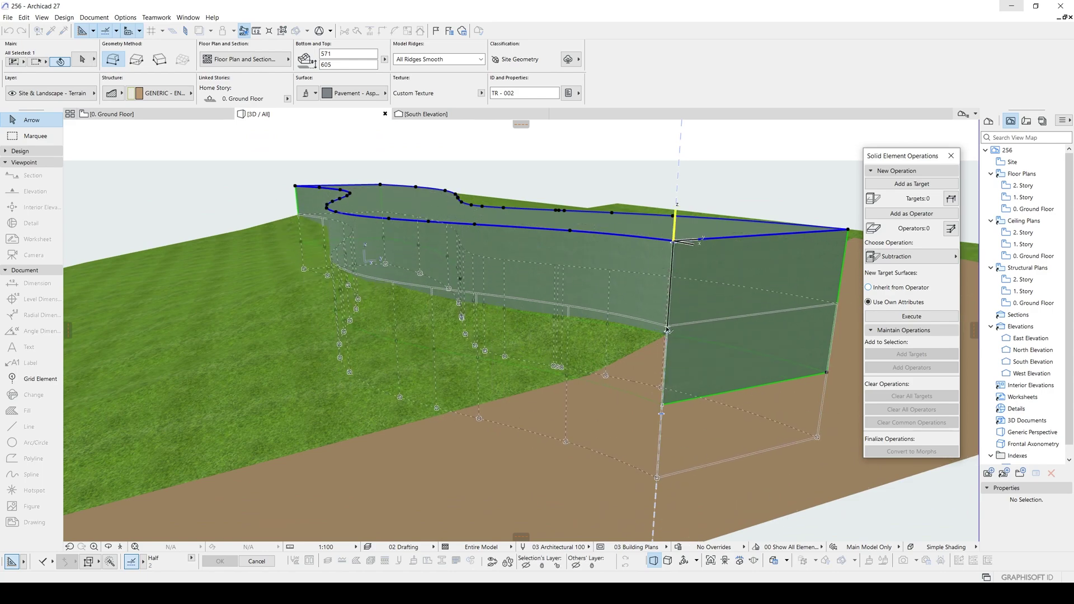
pyautogui.keyDown('shift'); pyautogui.moveTo(528, 283); pyautogui.dragTo(506, 300, button='middle'); pyautogui.keyUp('shift')
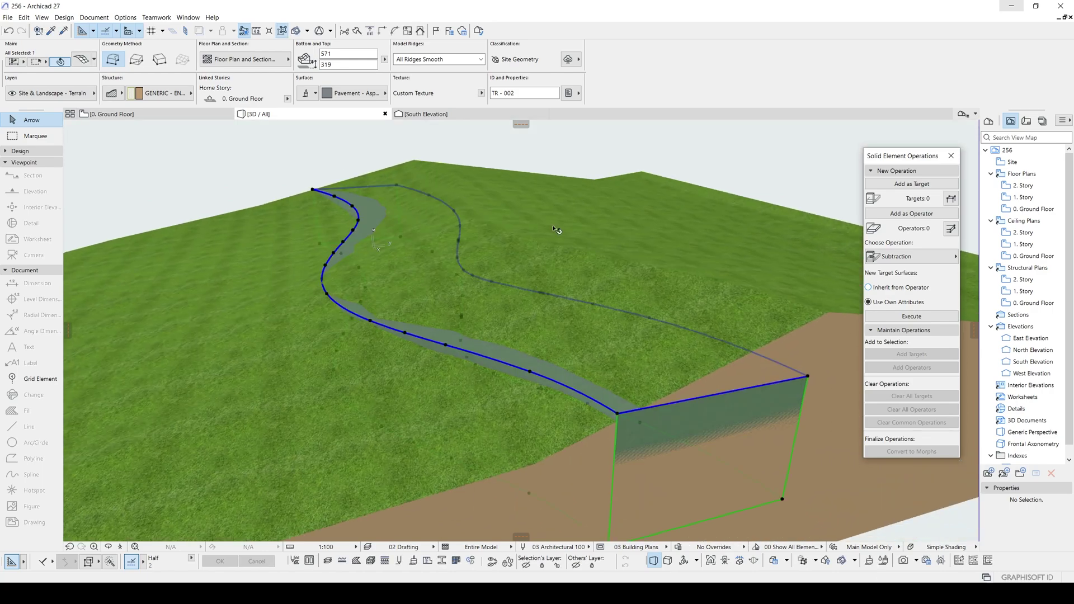
pyautogui.keyDown('shift'); pyautogui.moveTo(395, 228); pyautogui.dragTo(690, 312, button='middle'); pyautogui.keyUp('shift')
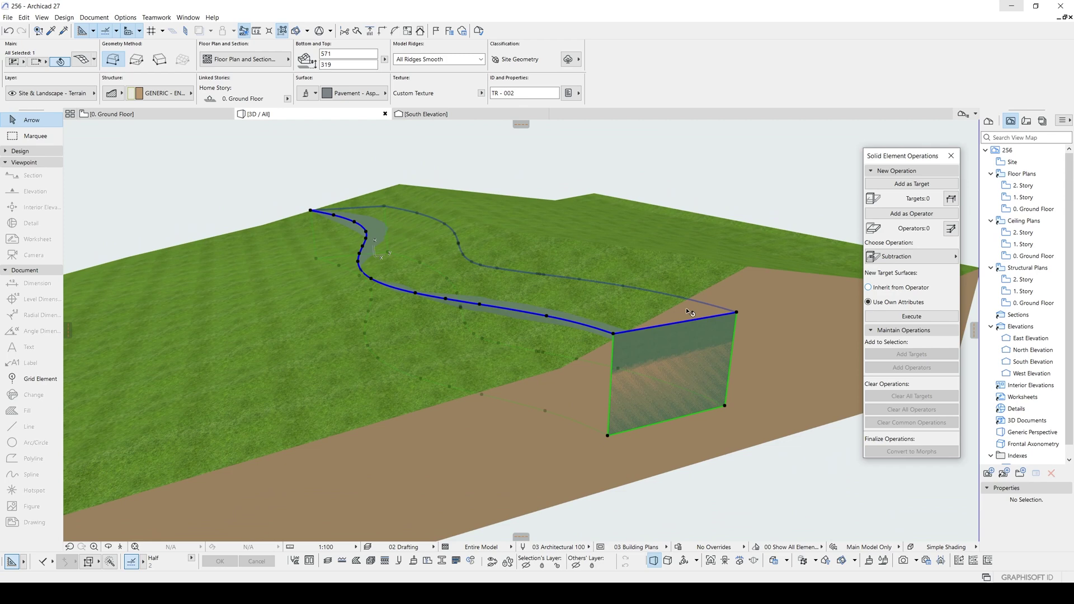
# Raise the road mesh vertically to an elevation of about 627, lifting its top above the terrain surface
pyautogui.click(737, 312)
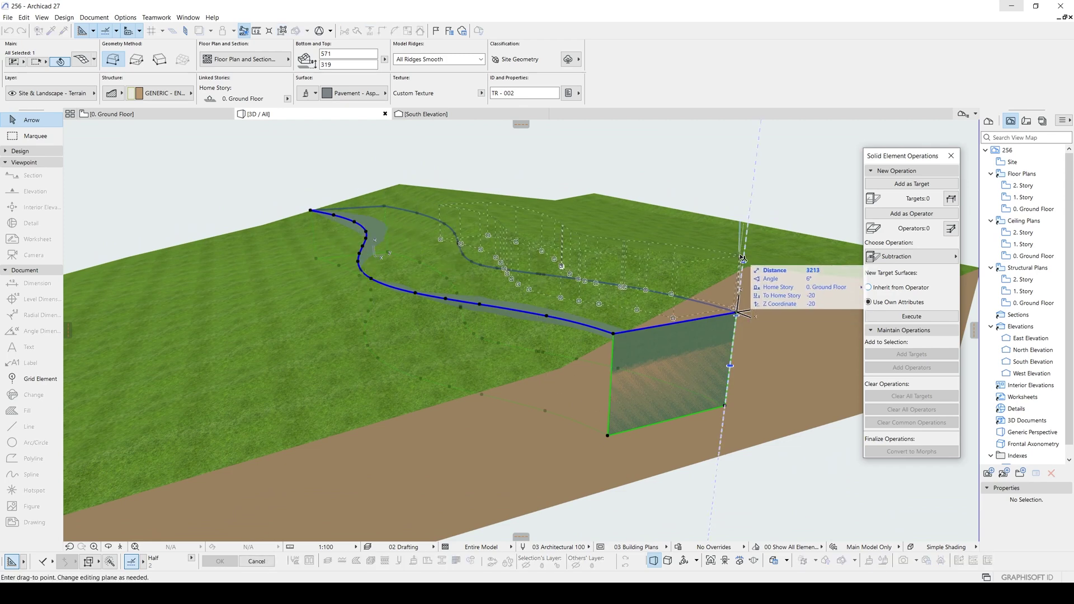
pyautogui.click(743, 263)
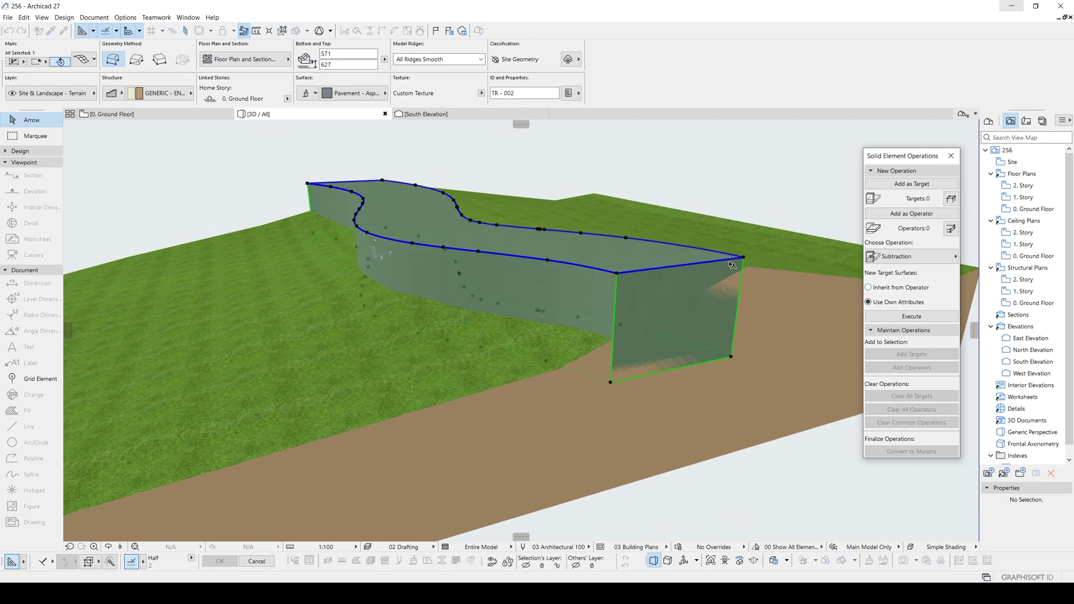
pyautogui.keyDown('shift'); pyautogui.moveTo(423, 285); pyautogui.dragTo(508, 334, button='middle'); pyautogui.keyUp('shift')
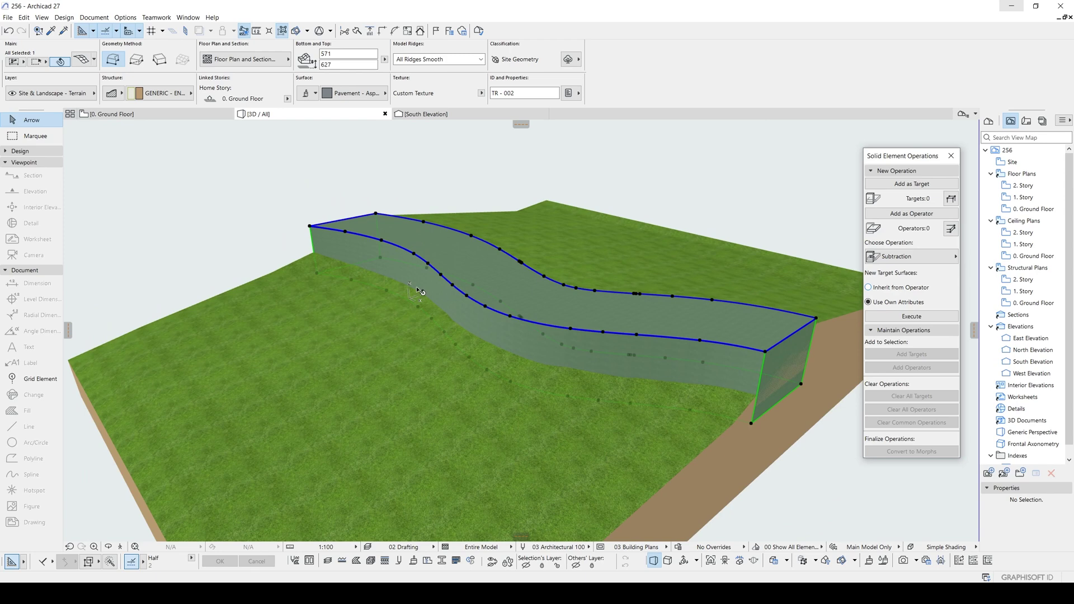
pyautogui.keyDown('shift'); pyautogui.moveTo(648, 281); pyautogui.dragTo(526, 308, button='middle'); pyautogui.keyUp('shift')
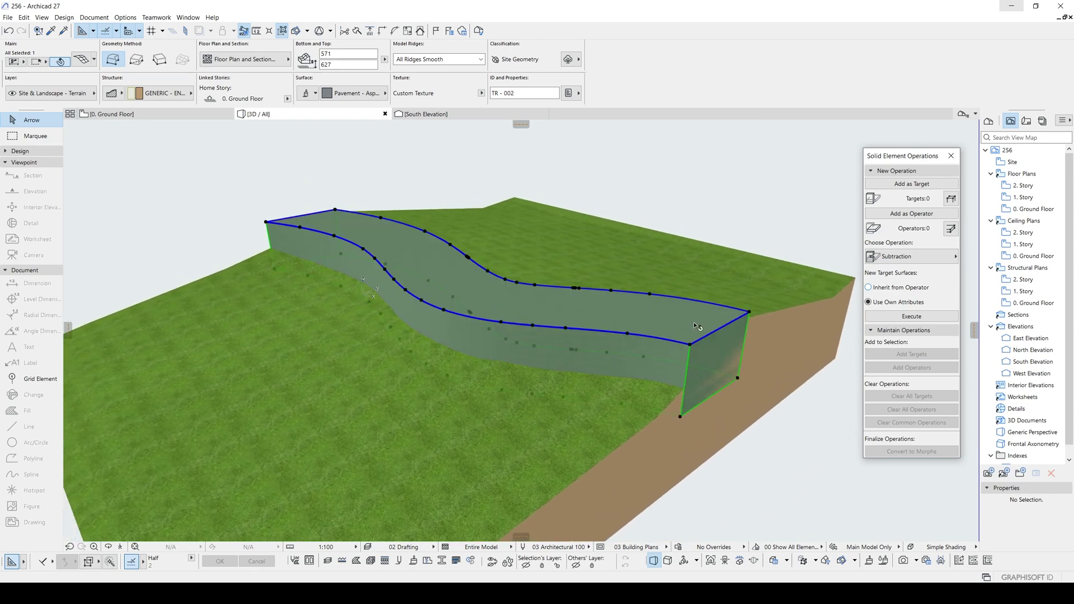
# Close and reopen the Solid Element Operations palette, and add the selected road mesh as the target
pyautogui.moveTo(914, 165); pyautogui.dragTo(916, 186)
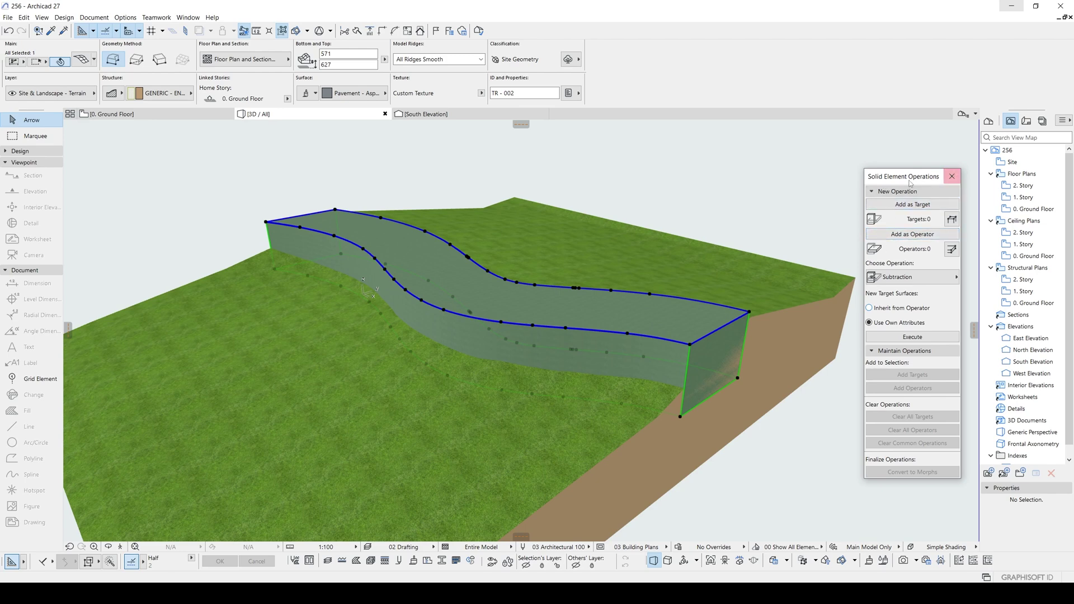
pyautogui.click(952, 178)
pyautogui.rightClick(769, 197)
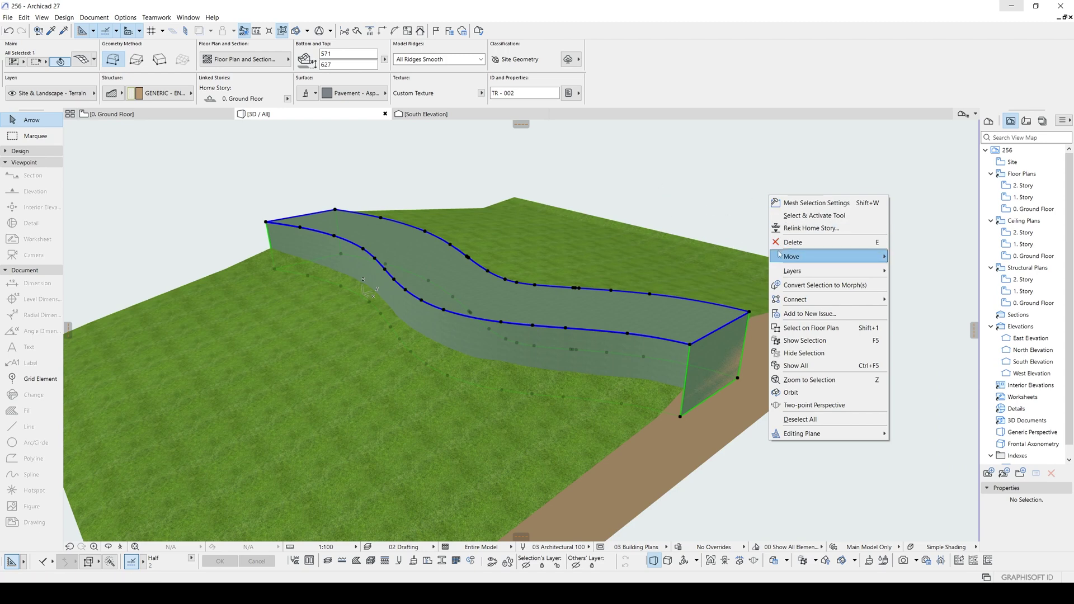
pyautogui.moveTo(807, 301)
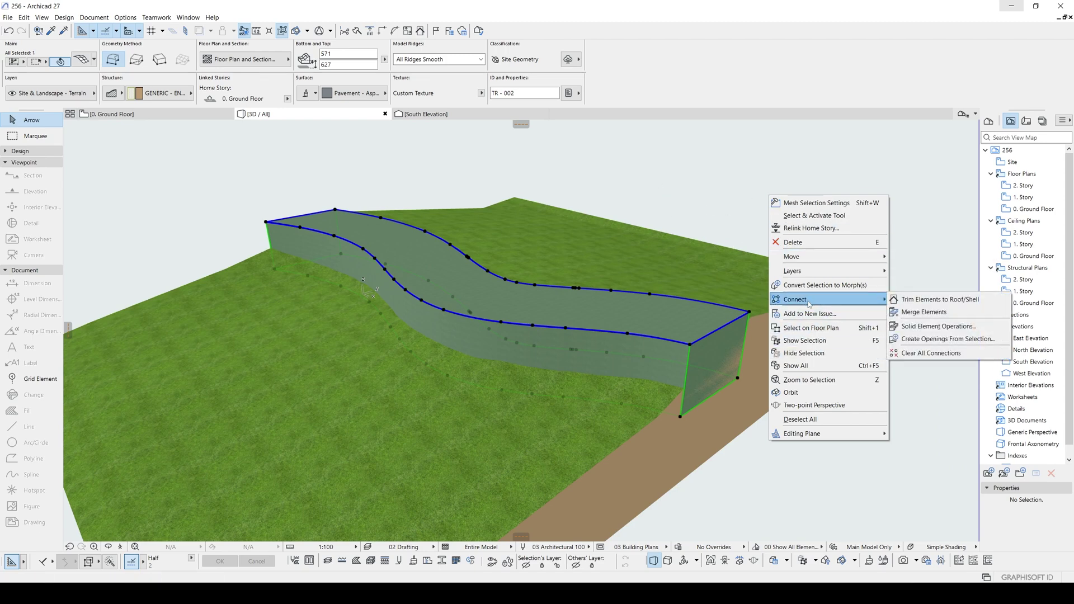
pyautogui.click(924, 327)
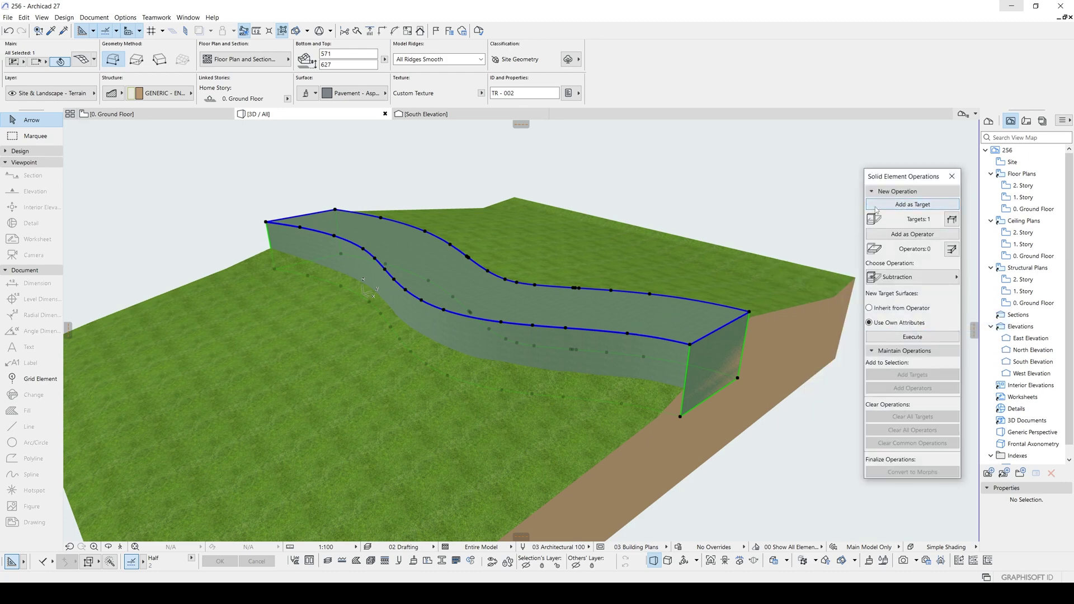
# Add the terrain mesh as the operator and execute an Intersection operation on the road mesh
pyautogui.click(764, 296)
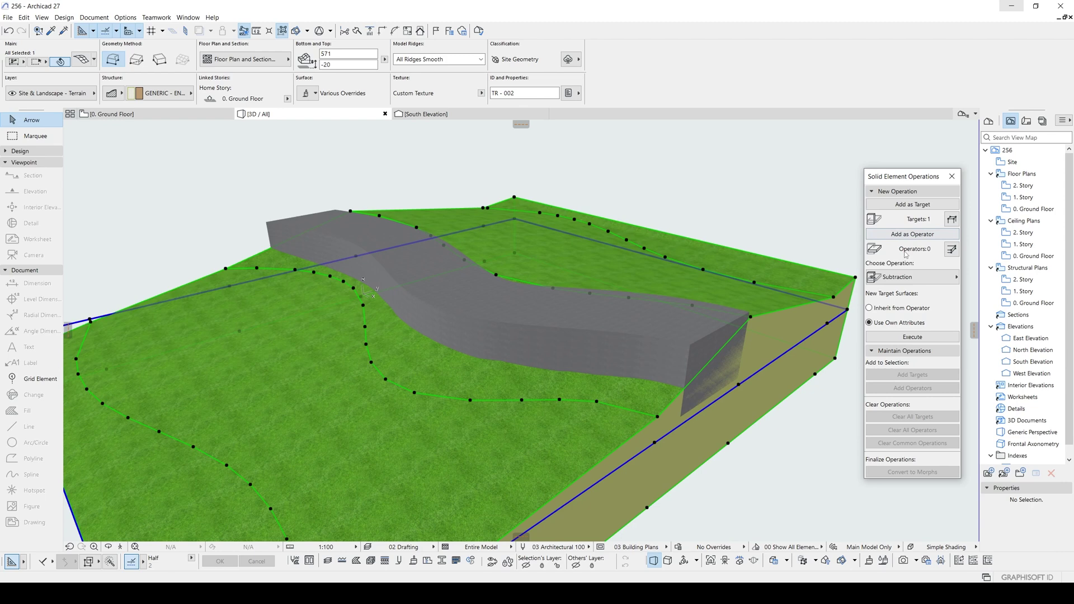
pyautogui.click(774, 200)
pyautogui.click(910, 278)
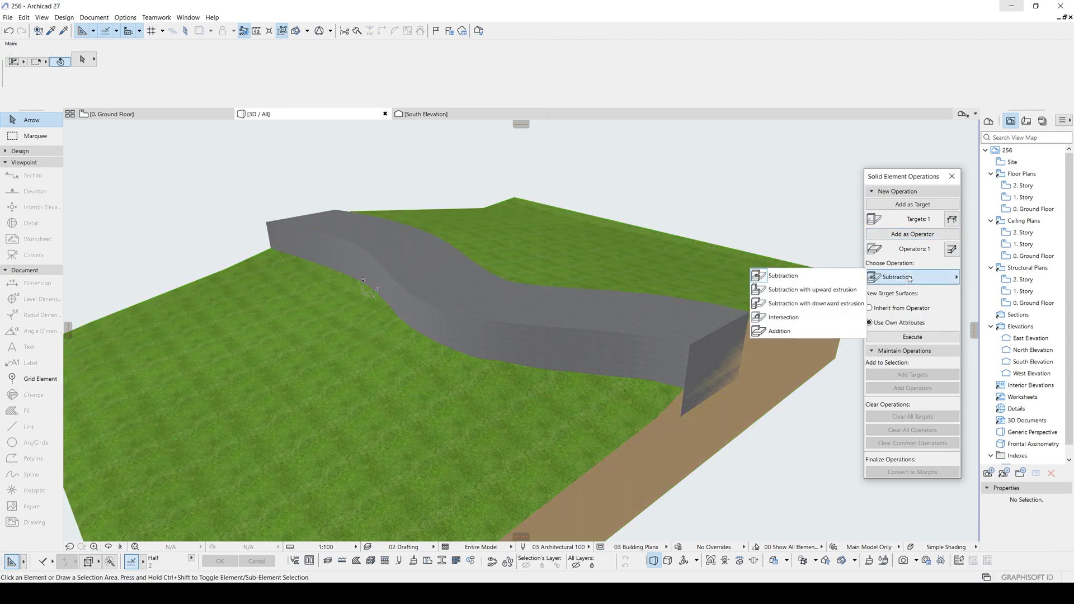
pyautogui.click(812, 318)
pyautogui.click(913, 337)
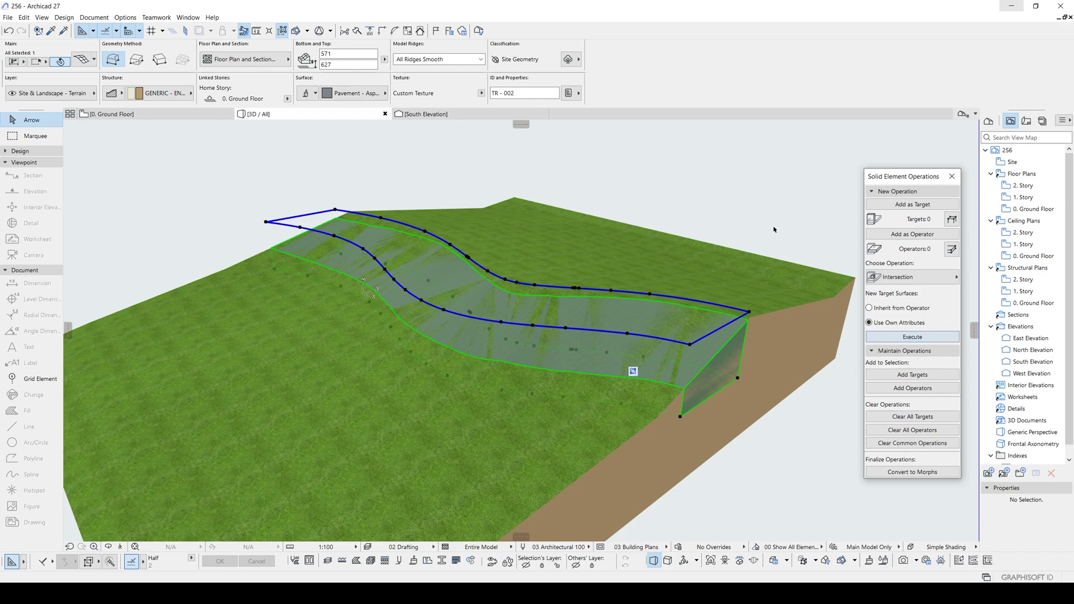
# On the ground floor plan, move the road mesh straight south by about 767
pyautogui.keyDown('shift'); pyautogui.moveTo(608, 298); pyautogui.dragTo(456, 305, button='middle'); pyautogui.keyUp('shift')
pyautogui.press('F2')
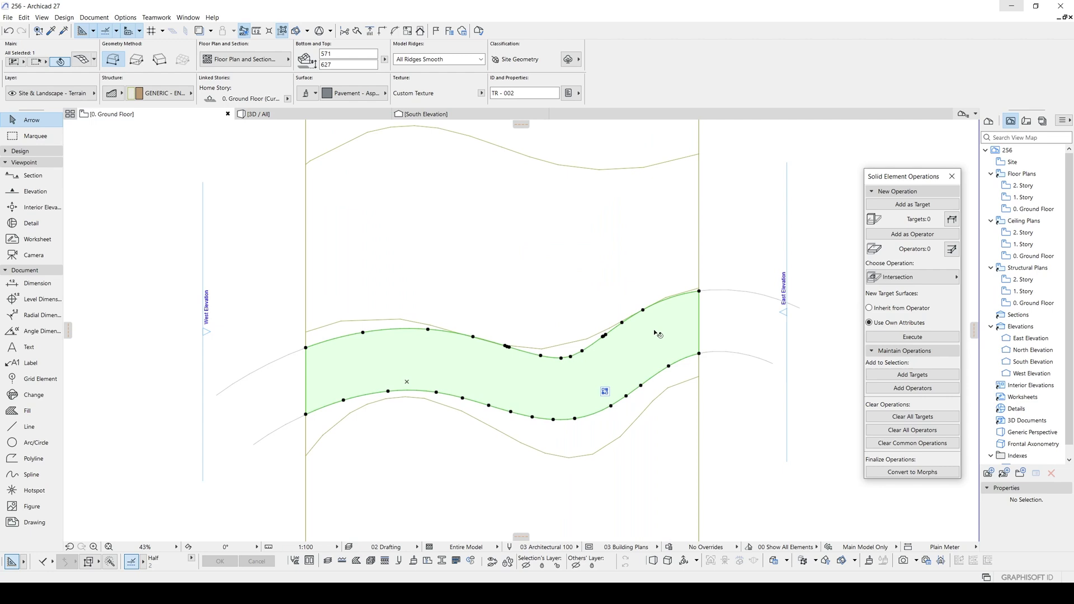
pyautogui.moveTo(655, 331); pyautogui.dragTo(643, 285, button='middle')
pyautogui.hotkey('ctrl', 'd')
pyautogui.click(688, 266)
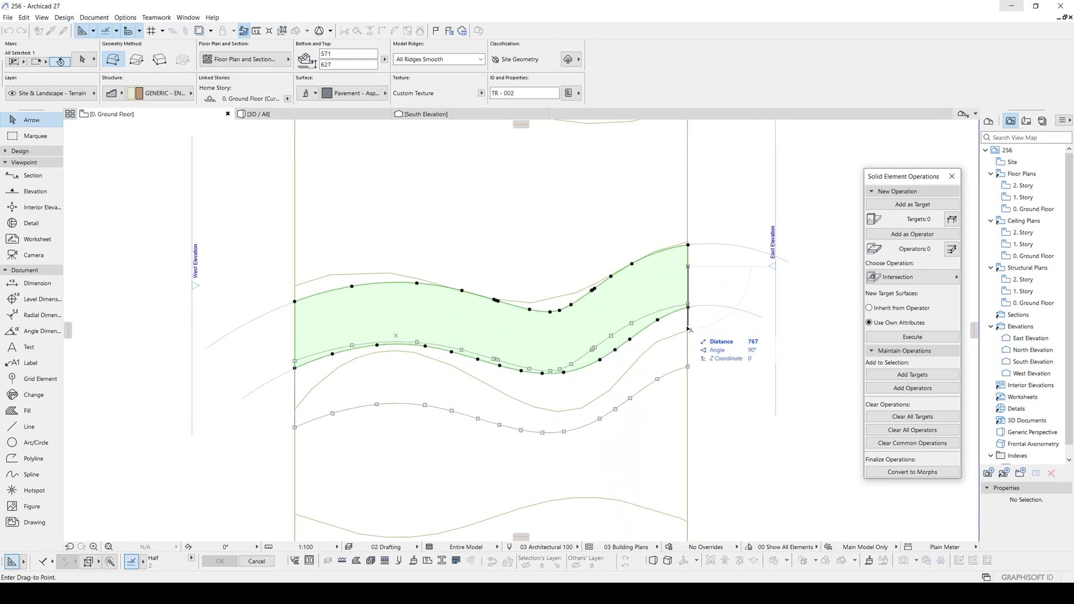
pyautogui.click(688, 331)
# In 3D, move the road mesh further south down the slope, parallel to the terrain's side edge
pyautogui.moveTo(572, 322); pyautogui.dragTo(622, 309, button='middle')
pyautogui.press('F3')
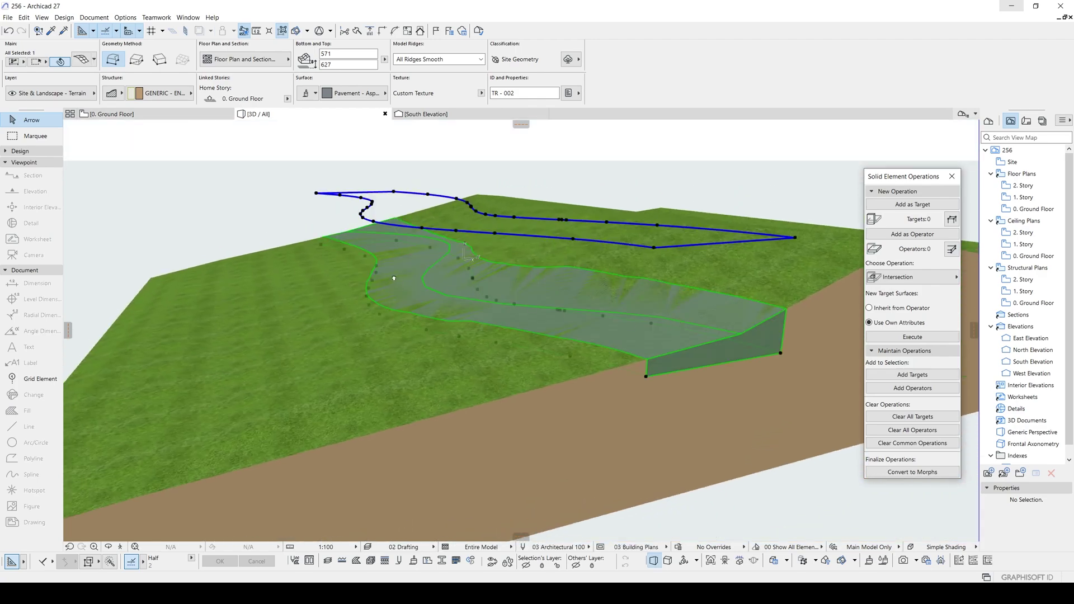
pyautogui.keyDown('shift'); pyautogui.moveTo(394, 278); pyautogui.dragTo(488, 315, button='middle'); pyautogui.keyUp('shift')
pyautogui.hotkey('ctrl', 'd')
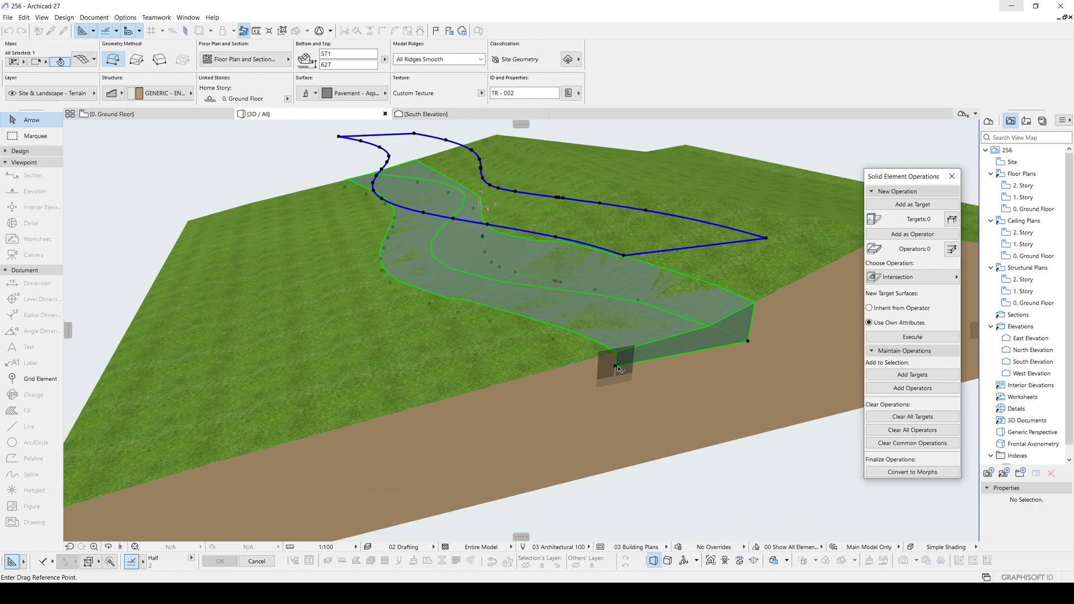
pyautogui.click(616, 368)
pyautogui.click(450, 398)
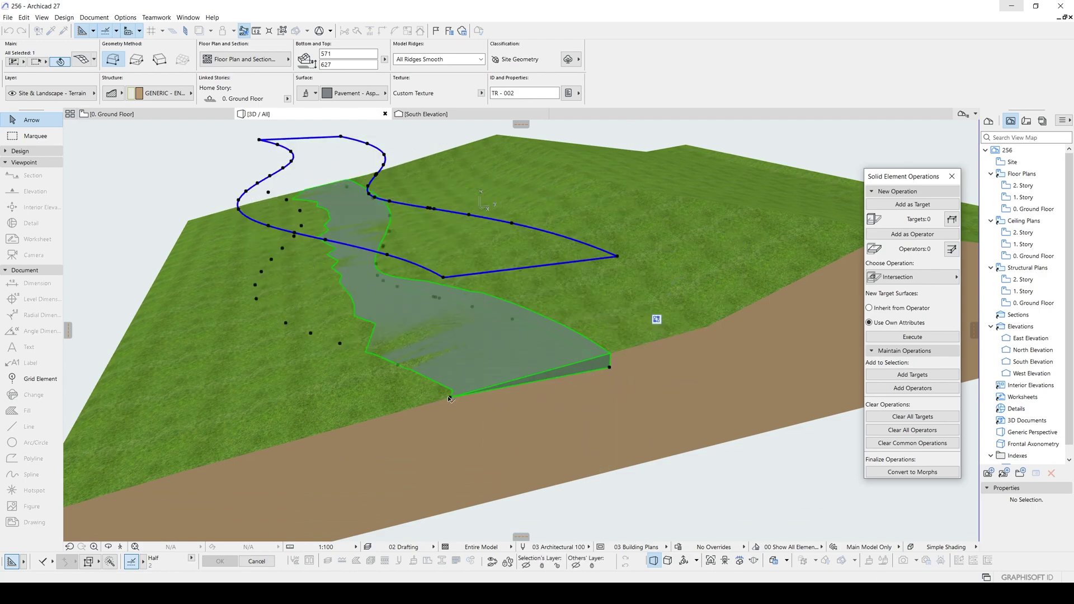
# Stretch the road mesh's base downward to a height of about 772, keeping its top elevation
pyautogui.keyDown('shift'); pyautogui.moveTo(535, 378); pyautogui.dragTo(534, 353, button='middle'); pyautogui.keyUp('shift')
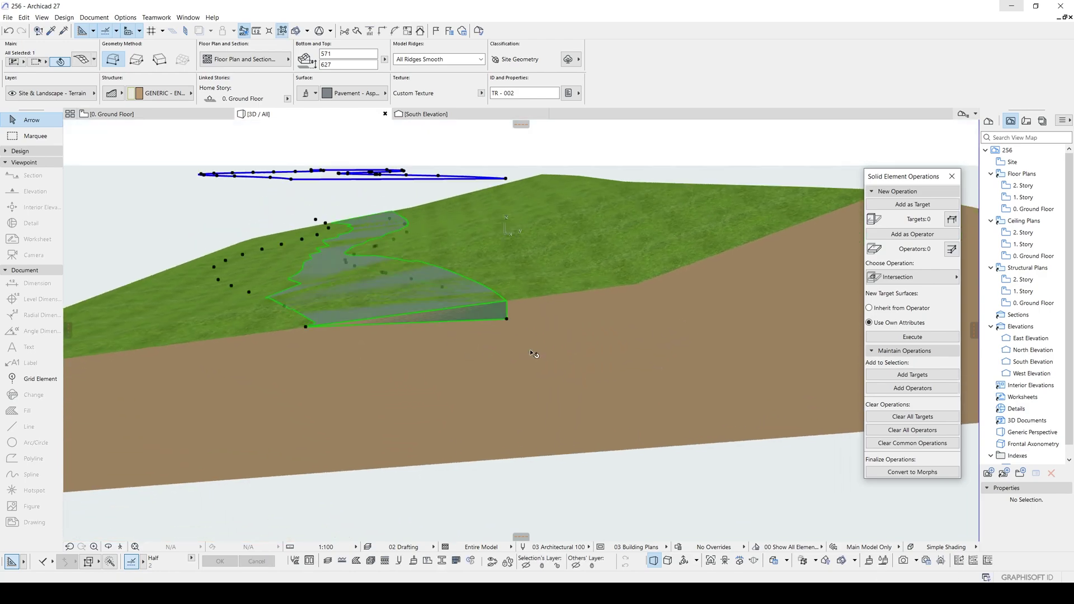
pyautogui.click(306, 326)
pyautogui.click(120, 164)
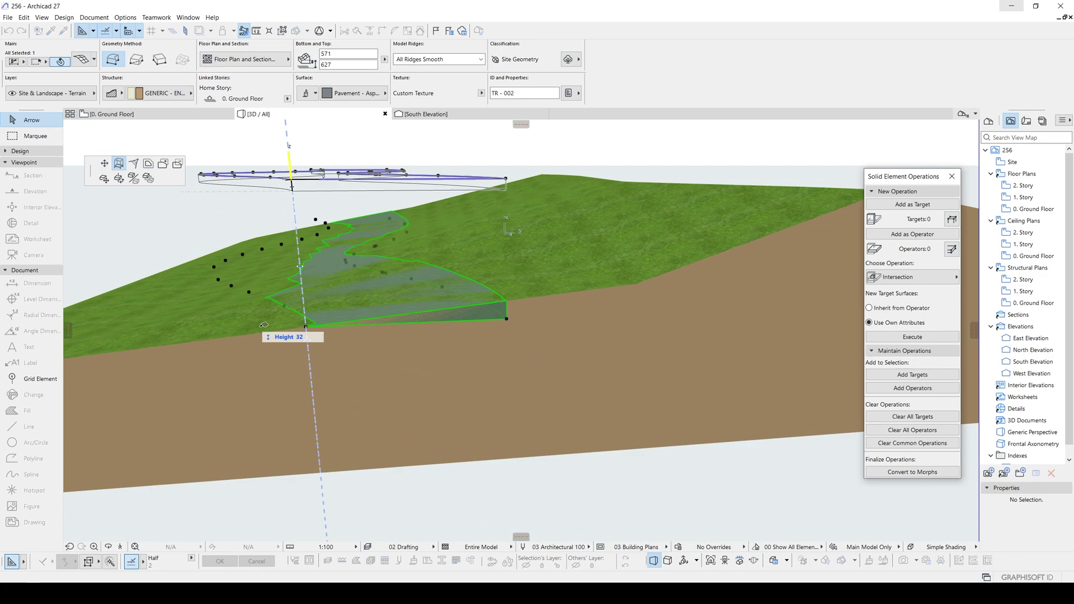
pyautogui.click(311, 373)
# Move the road mesh slightly back north up the slope, parallel to the terrain's side edge
pyautogui.keyDown('shift'); pyautogui.moveTo(286, 297); pyautogui.dragTo(351, 290, button='middle'); pyautogui.keyUp('shift')
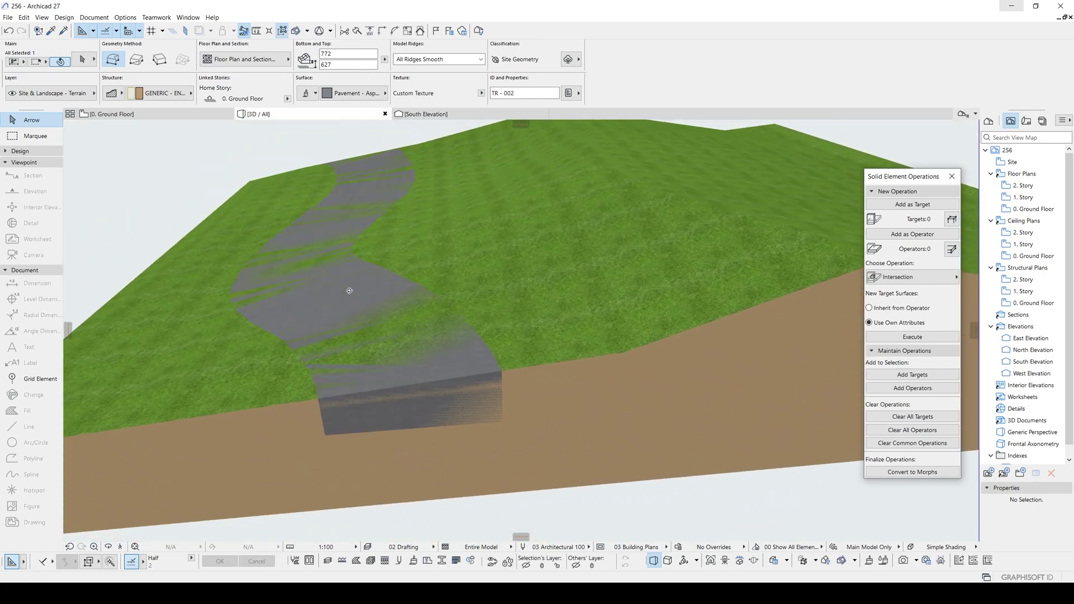
pyautogui.hotkey('ctrl', 'd')
pyautogui.click(502, 419)
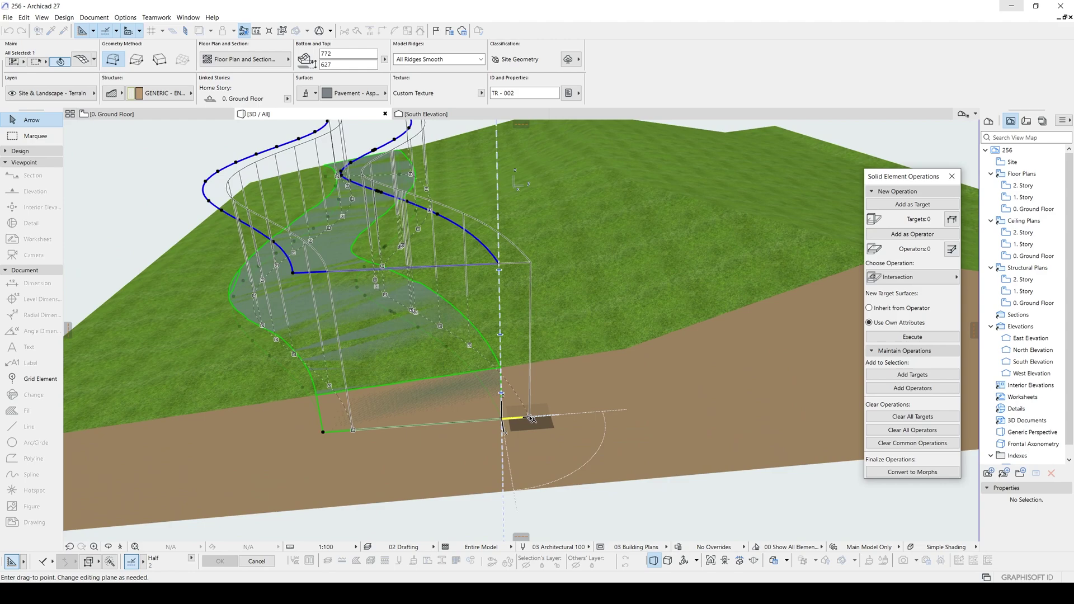
pyautogui.click(527, 418)
pyautogui.keyDown('shift'); pyautogui.moveTo(465, 348); pyautogui.dragTo(432, 304, button='middle'); pyautogui.keyUp('shift')
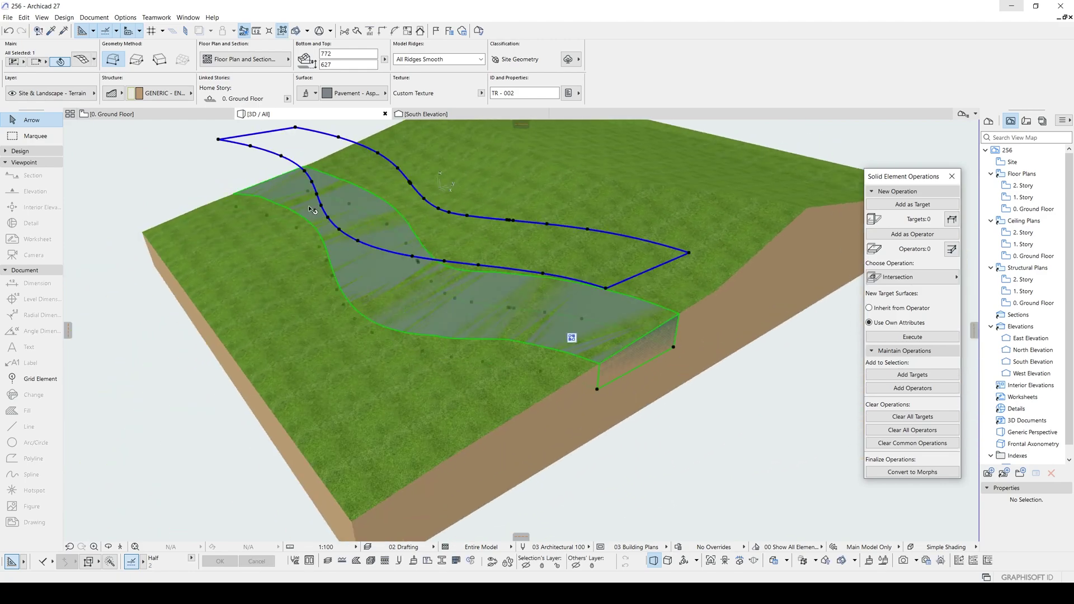
# Run a Solid Element Operation with the terrain mesh as target, the road mesh as operator, and Subtraction with upward extrusion
pyautogui.keyDown('shift'); pyautogui.moveTo(312, 210); pyautogui.dragTo(520, 329, button='middle'); pyautogui.keyUp('shift')
pyautogui.keyDown('shift'); pyautogui.moveTo(641, 364); pyautogui.dragTo(618, 386, button='middle'); pyautogui.keyUp('shift')
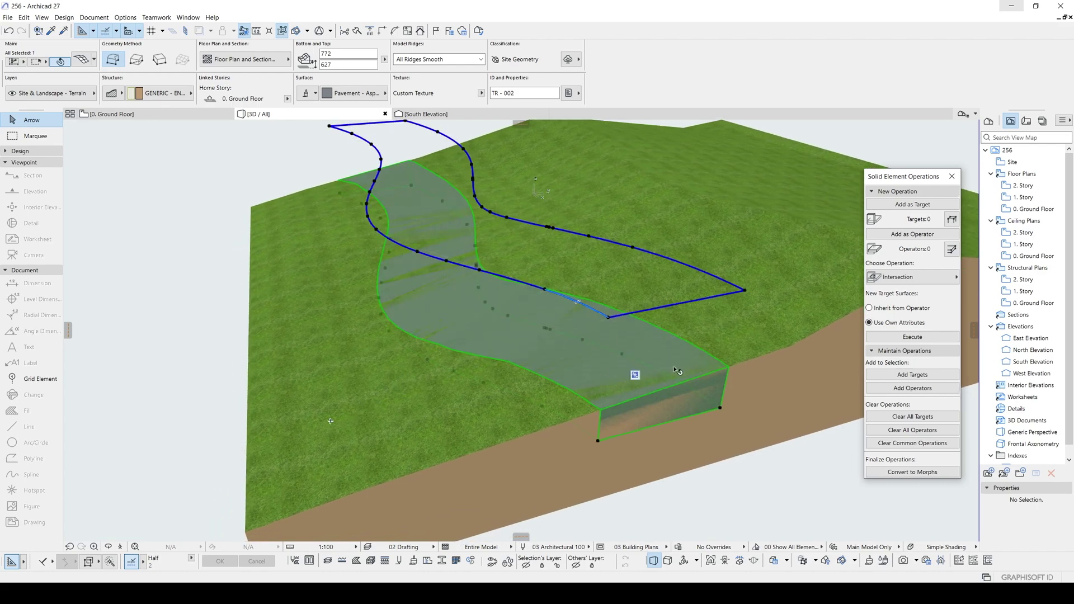
pyautogui.click(914, 235)
pyautogui.click(759, 284)
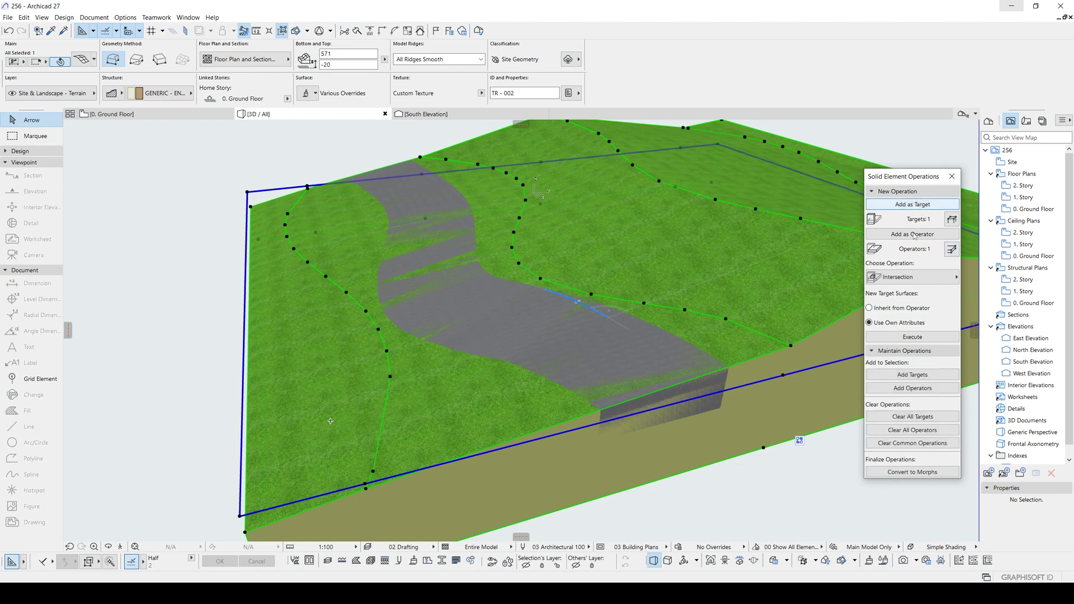
pyautogui.click(905, 278)
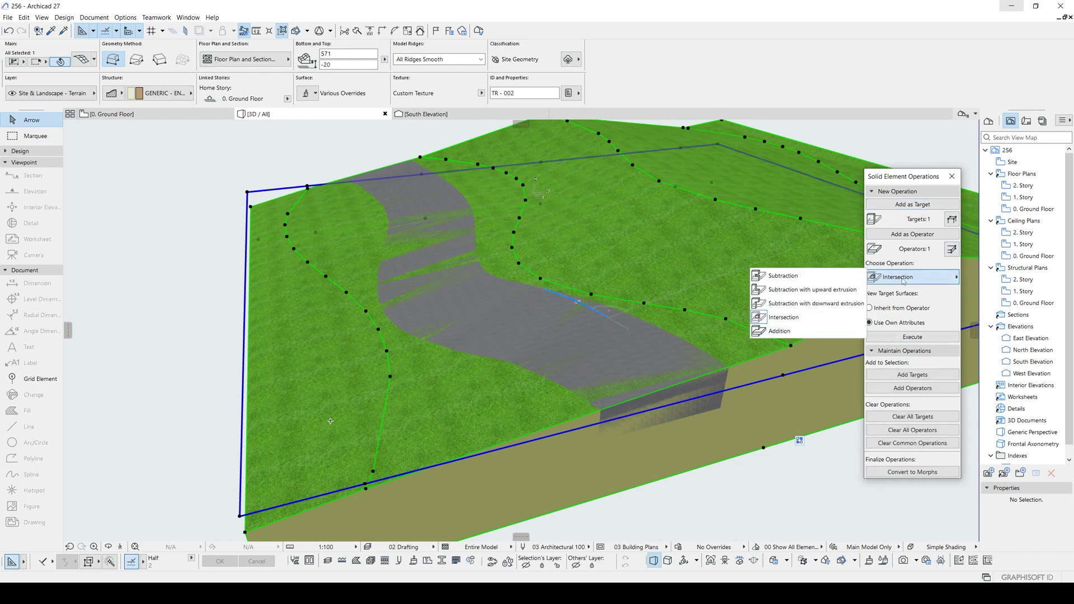
pyautogui.click(811, 290)
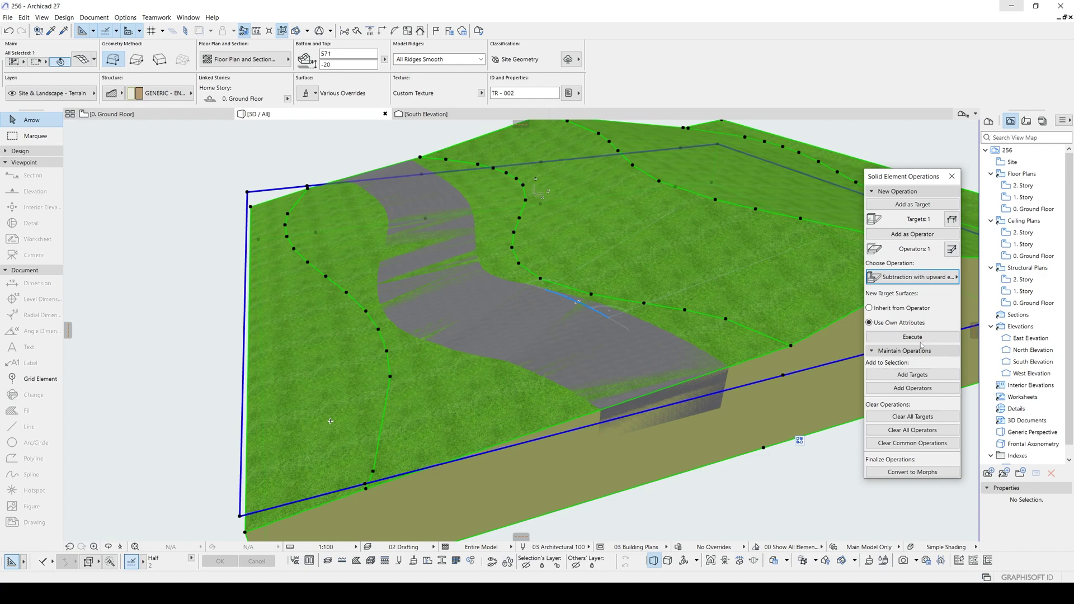
pyautogui.click(913, 337)
# Examine from several 3D viewpoints how the road surface and its exposed end meet the terrain
pyautogui.moveTo(452, 330); pyautogui.dragTo(483, 397)
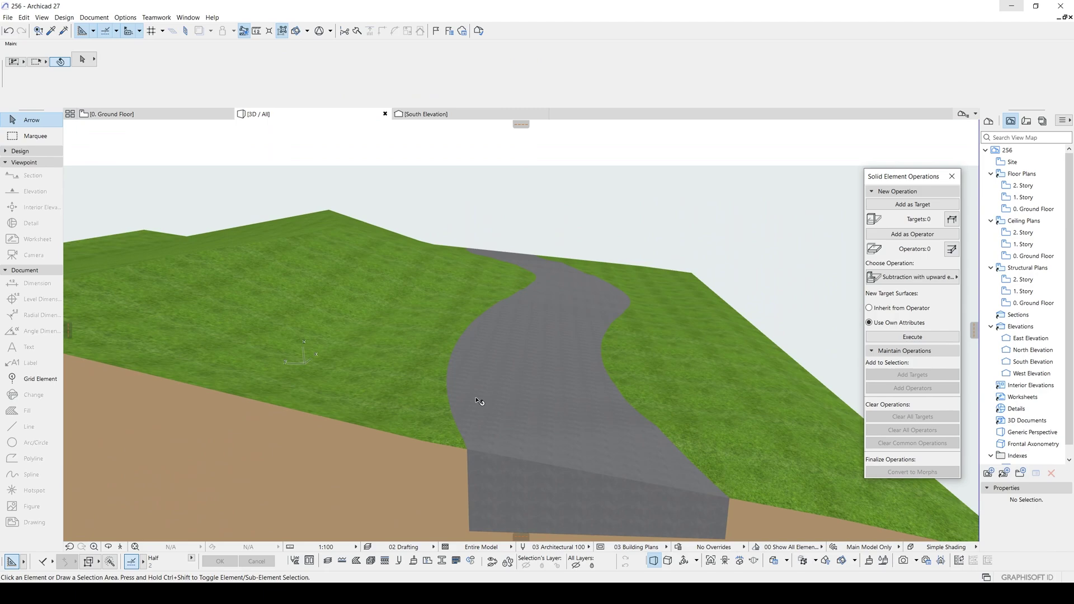
pyautogui.keyDown('shift'); pyautogui.moveTo(477, 398); pyautogui.dragTo(503, 346, button='middle'); pyautogui.keyUp('shift')
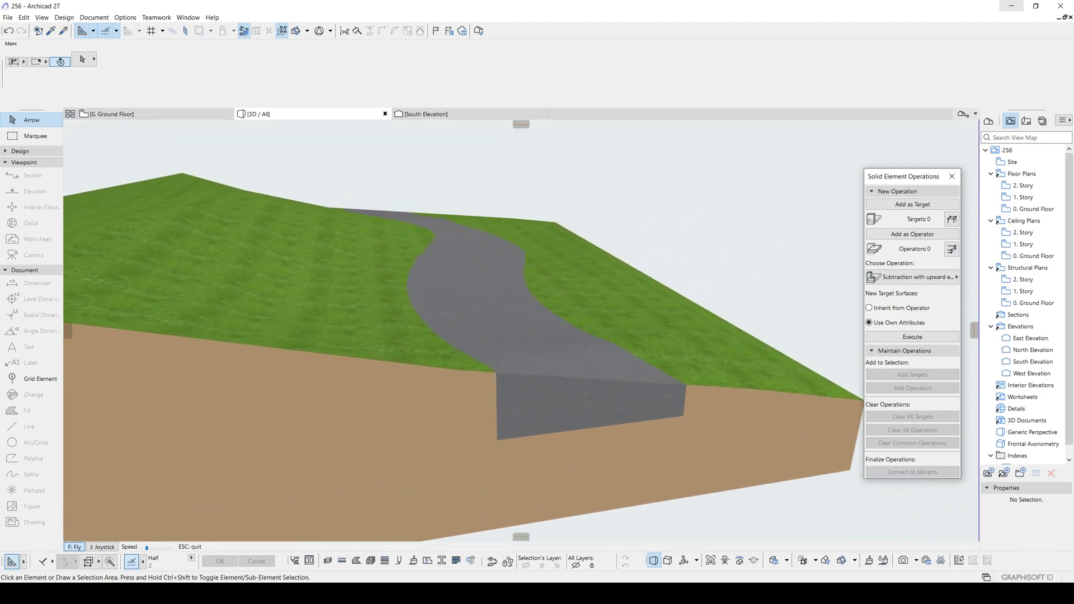
pyautogui.press('Up')
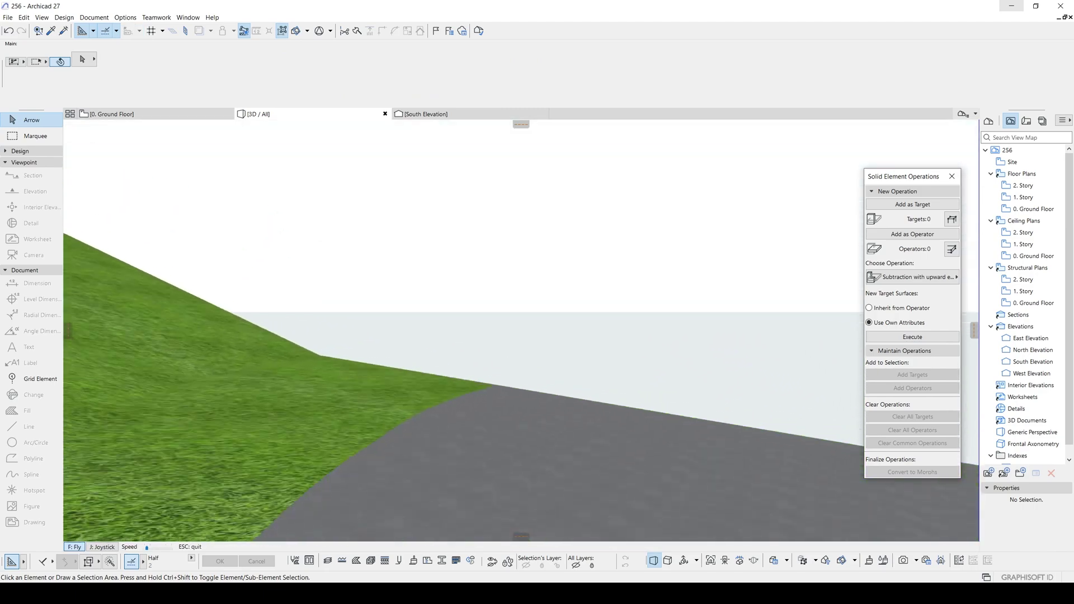
pyautogui.press('Up')
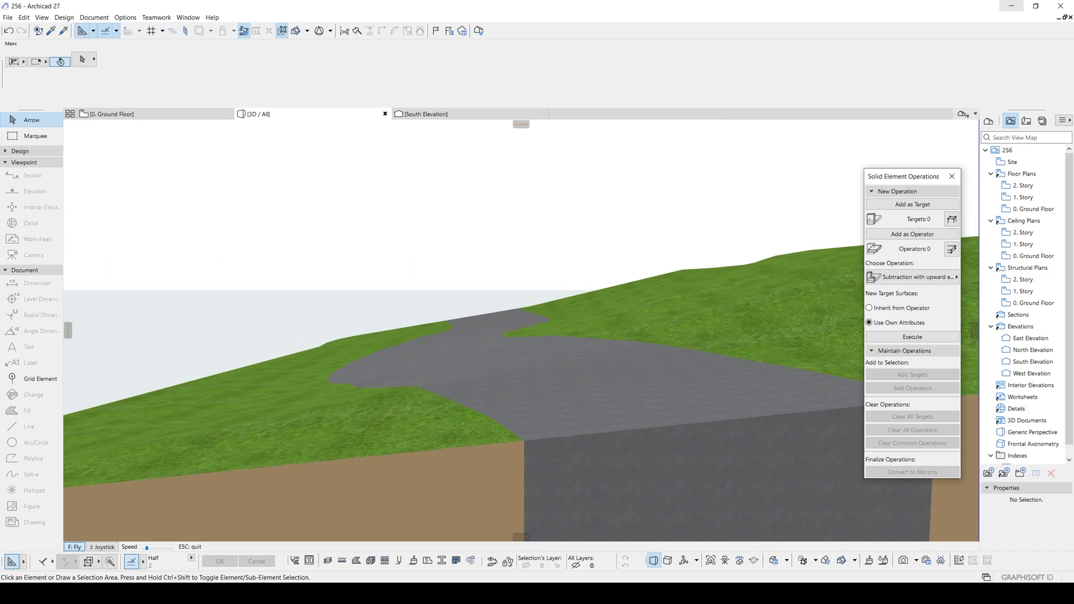
pyautogui.press('Up')
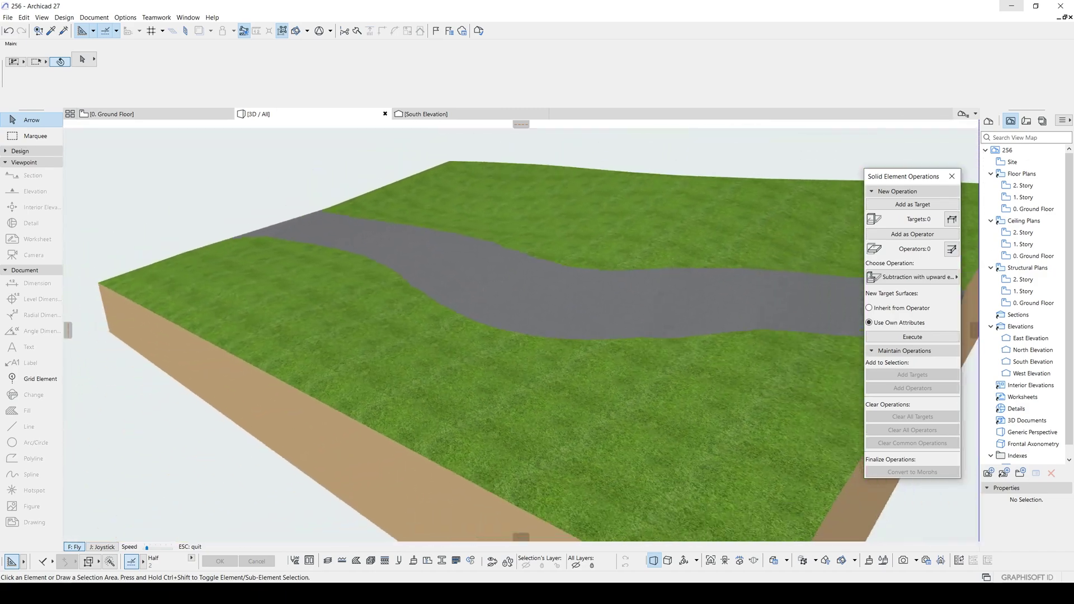
pyautogui.press('Escape')
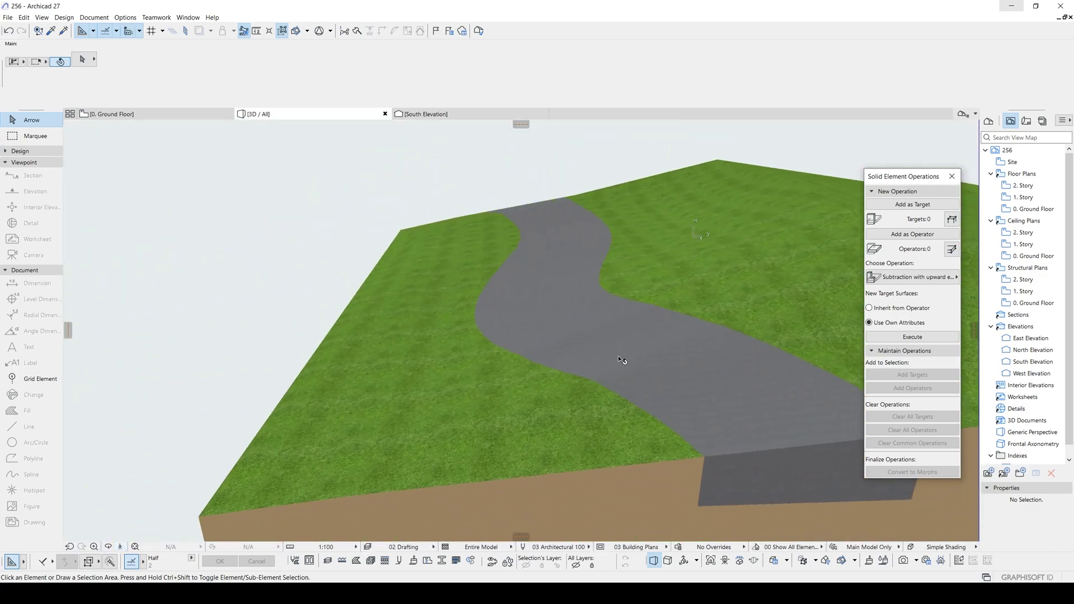
pyautogui.moveTo(621, 360); pyautogui.dragTo(496, 340)
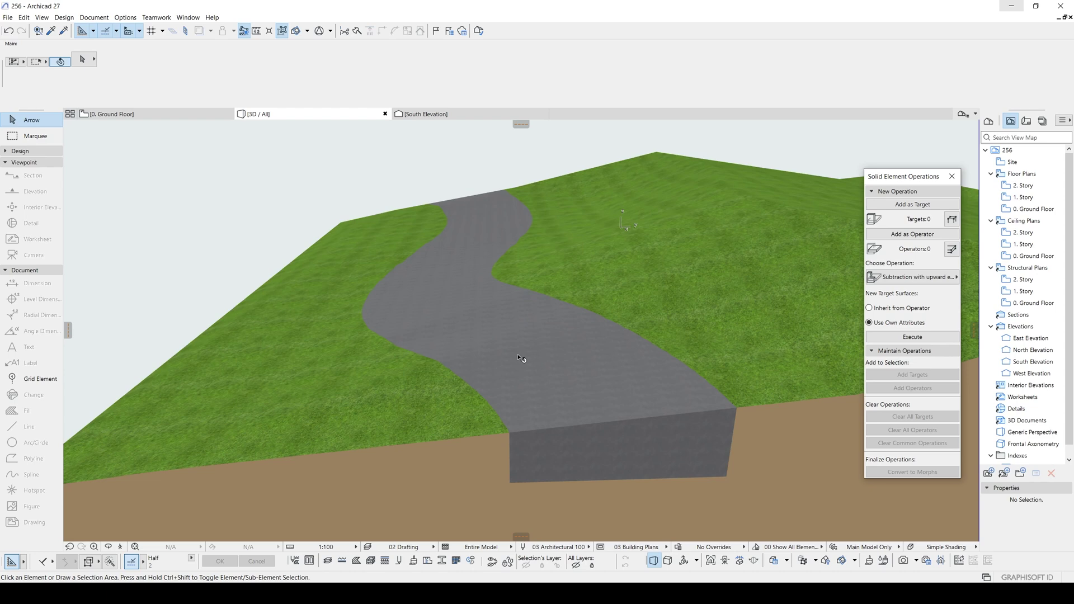
pyautogui.scroll(3, 562, 394)
pyautogui.scroll(-5, 489, 387)
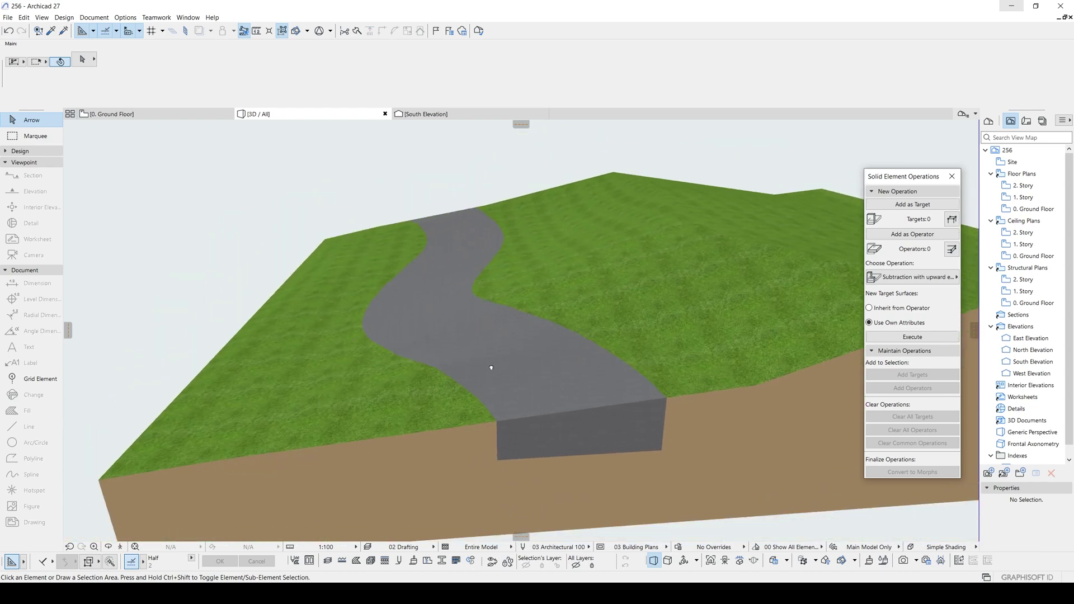
pyautogui.moveTo(485, 313); pyautogui.dragTo(512, 324)
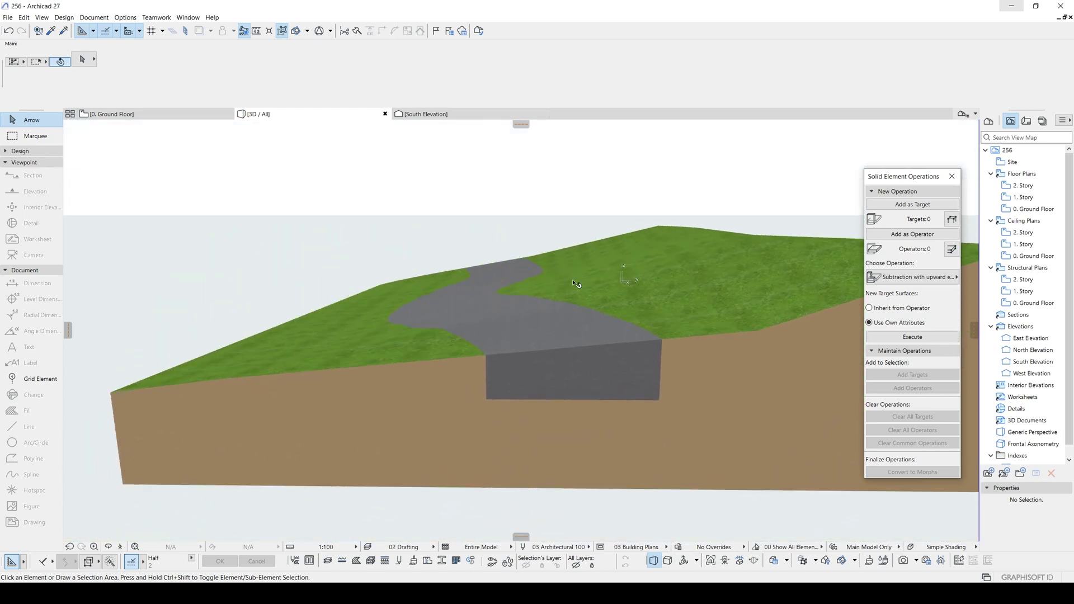
# Fly low along the road in 3D to check how its surface follows the slope and the grass edges
pyautogui.hotkey('shift', 'F3')
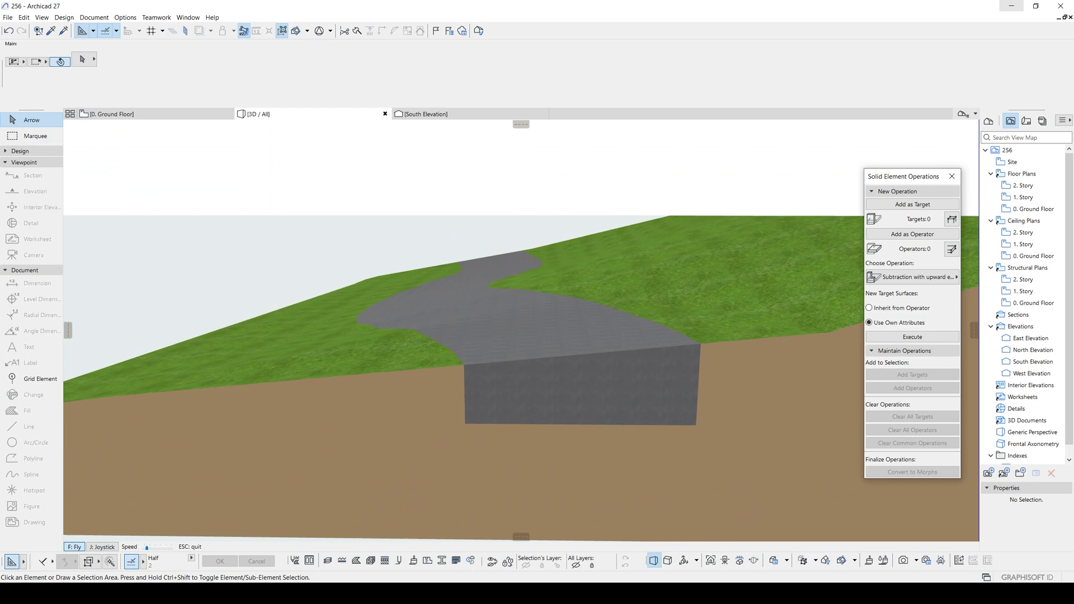
pyautogui.press('Up')
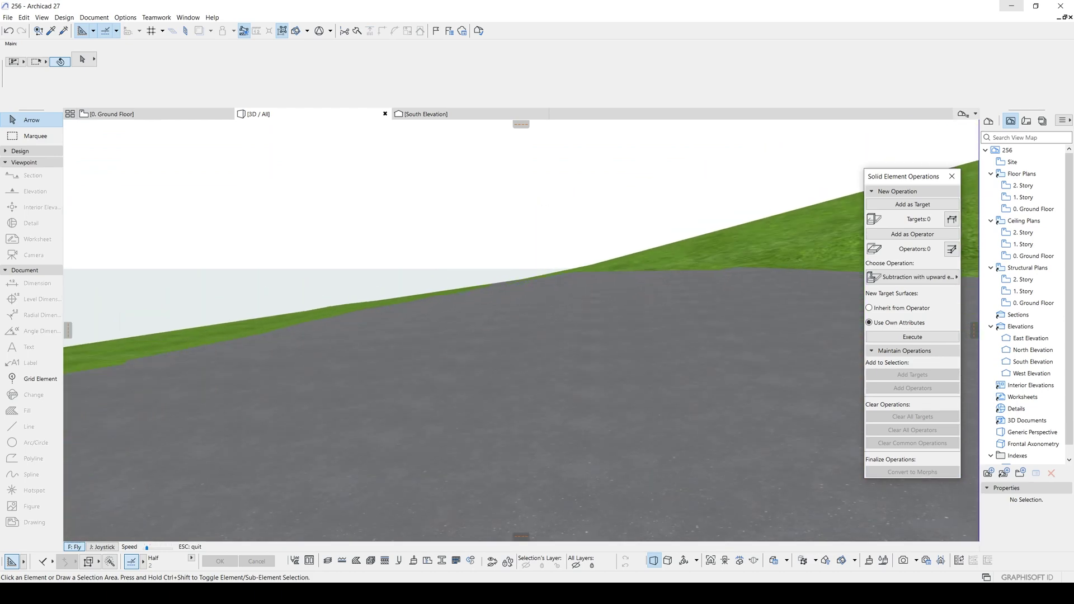
pyautogui.press('Escape')
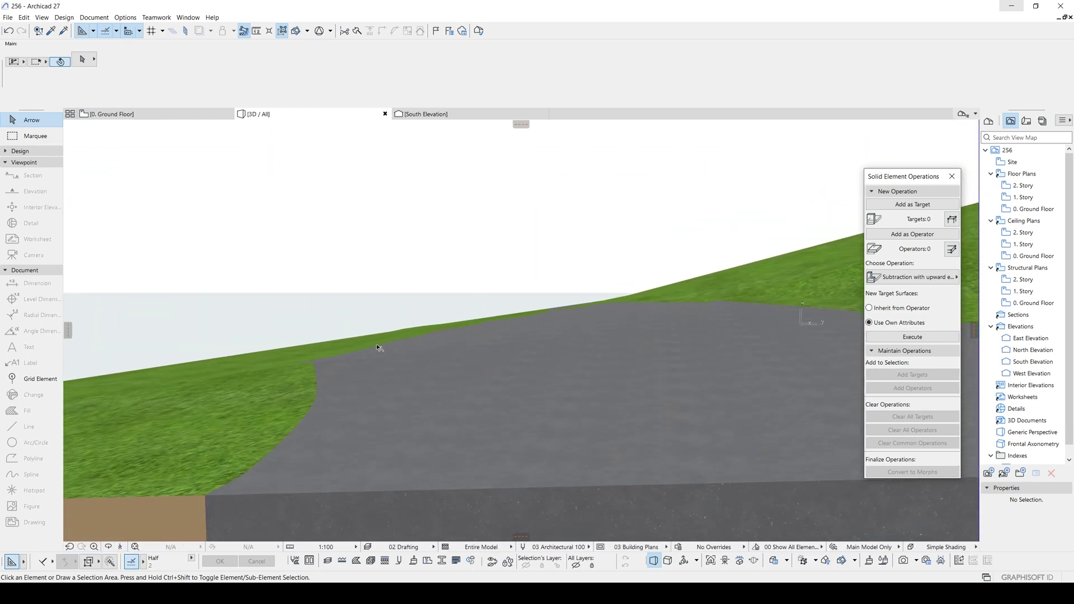
pyautogui.moveTo(606, 338); pyautogui.dragTo(547, 404, button='middle')
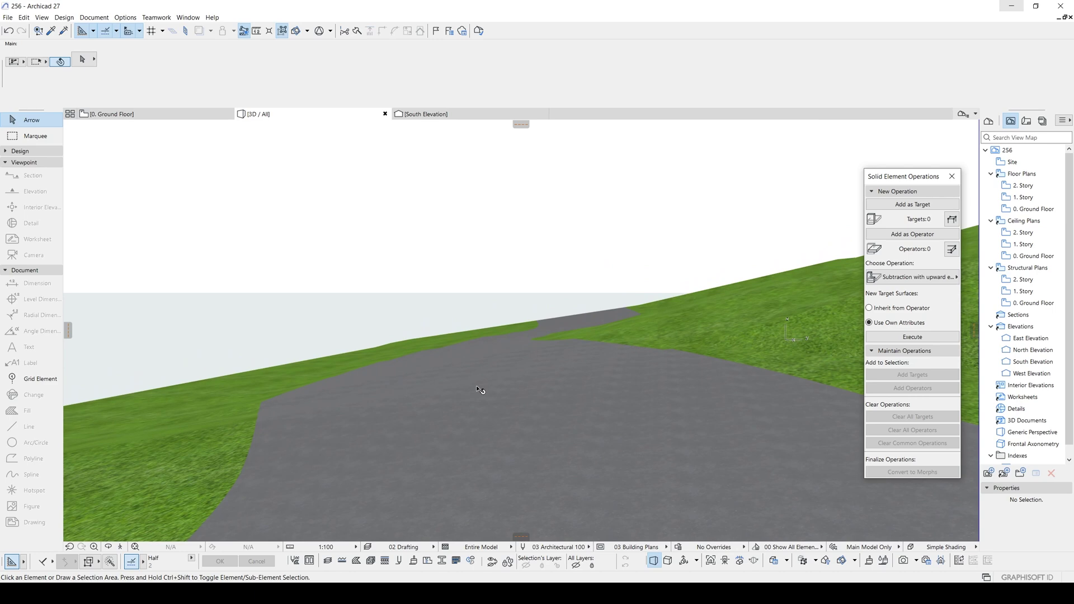
pyautogui.keyDown('shift'); pyautogui.moveTo(480, 390); pyautogui.dragTo(428, 403, button='middle'); pyautogui.keyUp('shift')
pyautogui.press('w')
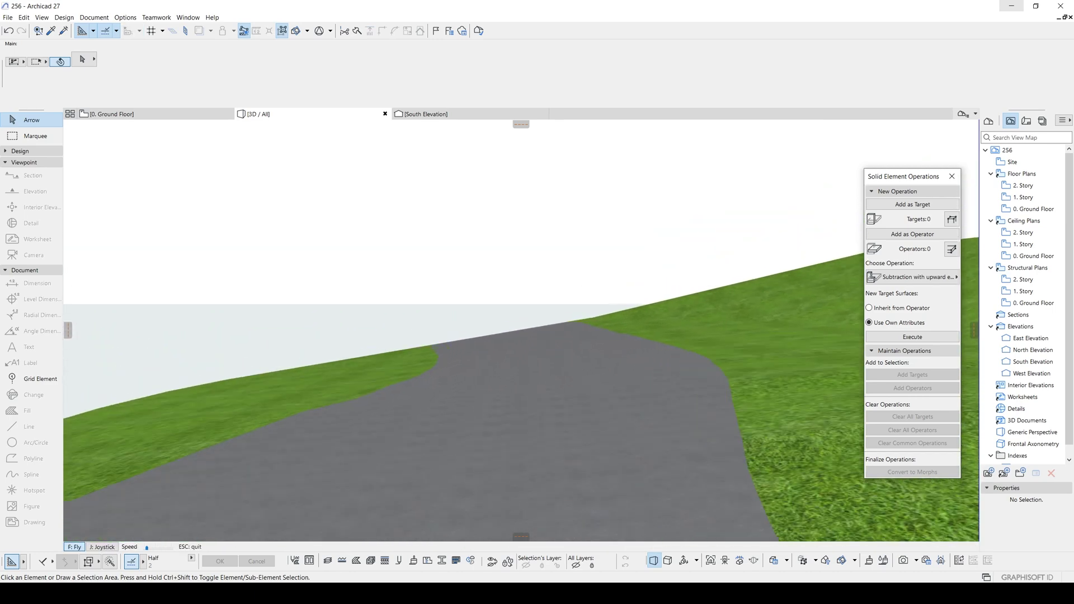
pyautogui.press('Escape')
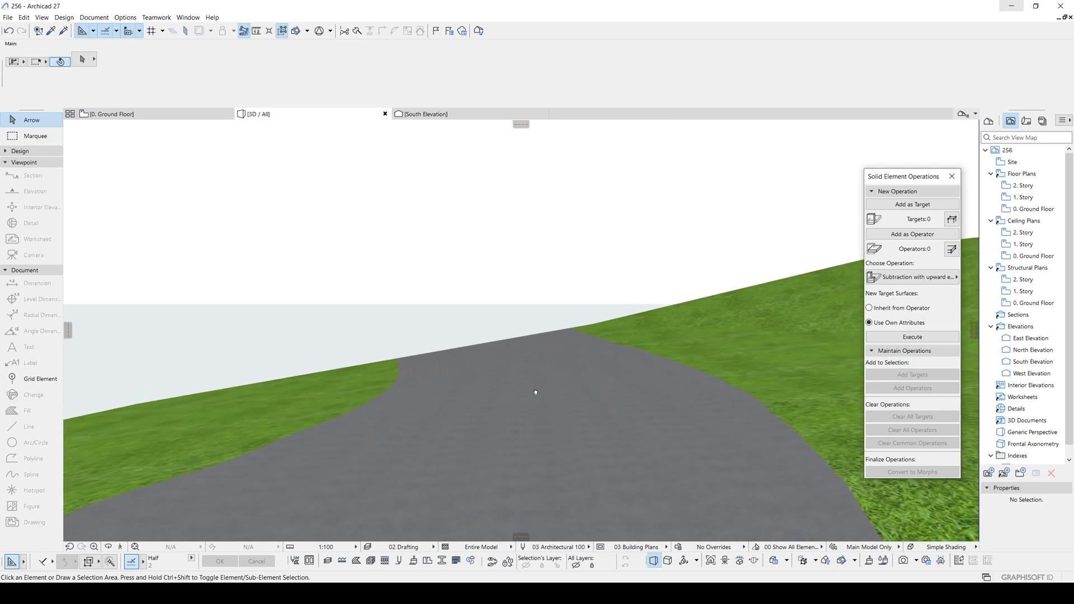
pyautogui.hotkey('shift', 'F3')
pyautogui.press('s')
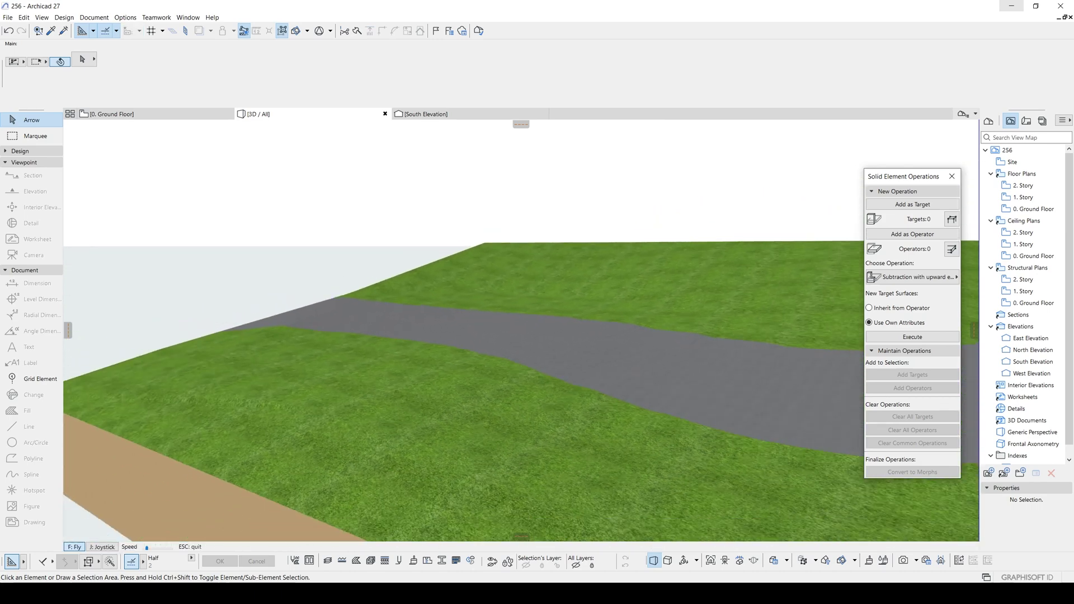
pyautogui.press('Escape')
pyautogui.scroll(1, 520, 336)
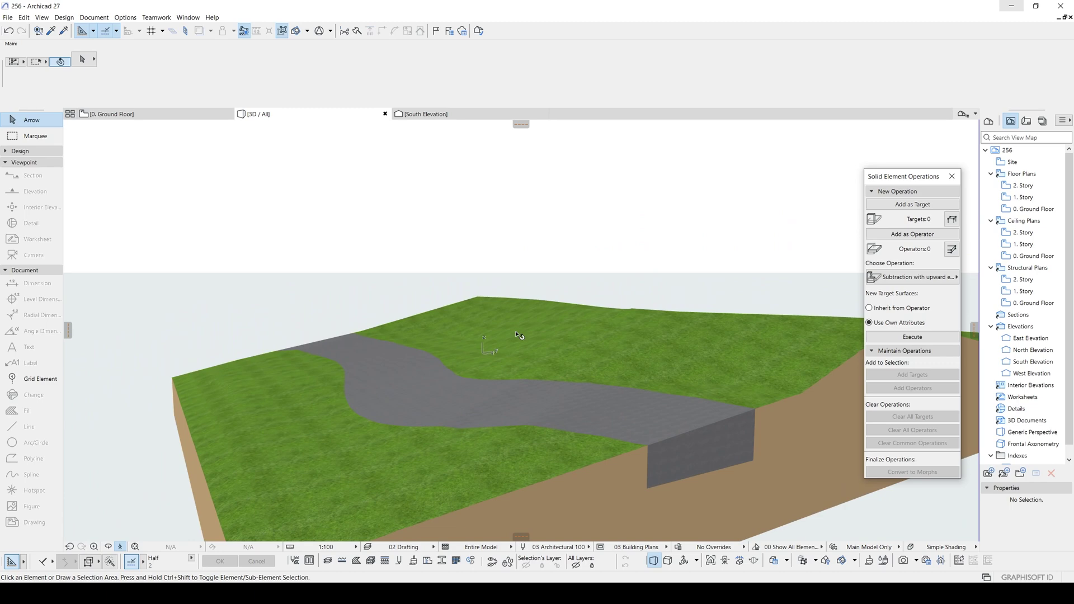
pyautogui.scroll(-1, 521, 336)
pyautogui.keyDown('shift'); pyautogui.moveTo(454, 355); pyautogui.dragTo(533, 363, button='middle'); pyautogui.keyUp('shift')
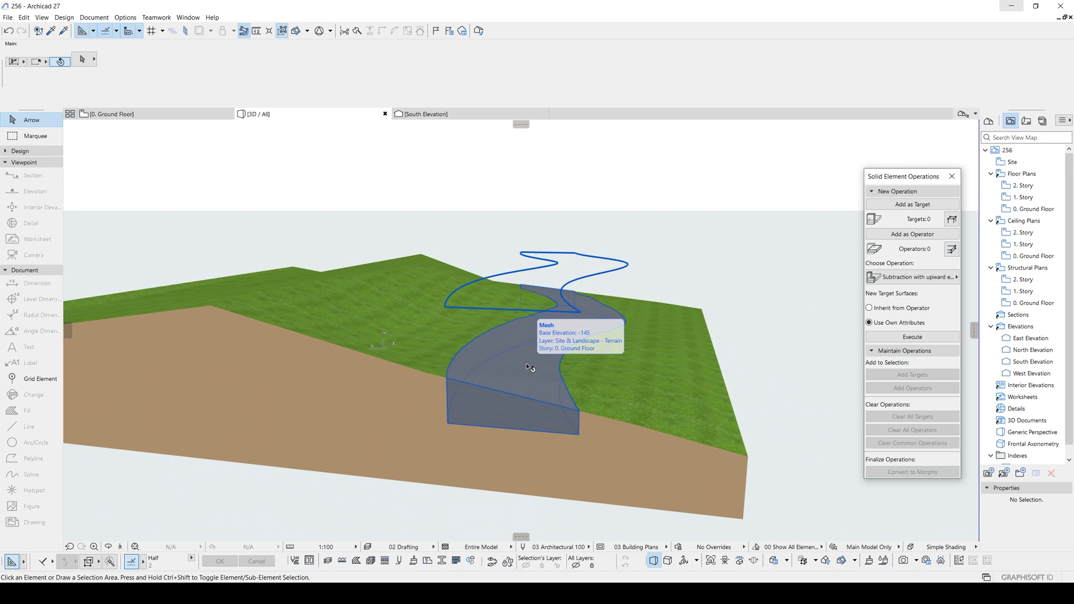
# Try rotating the terrain mesh's uphill ridge about its endpoint on the cut side face, and undo the rotation
pyautogui.click(762, 323)
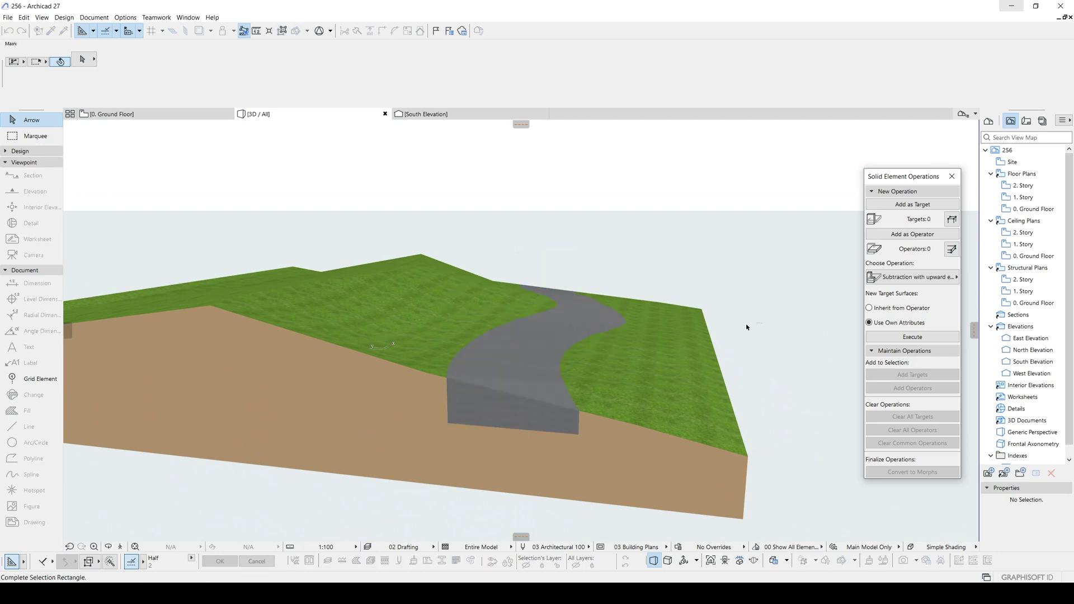
pyautogui.click(691, 338)
pyautogui.keyDown('shift'); pyautogui.moveTo(692, 338); pyautogui.dragTo(360, 336, button='middle'); pyautogui.keyUp('shift')
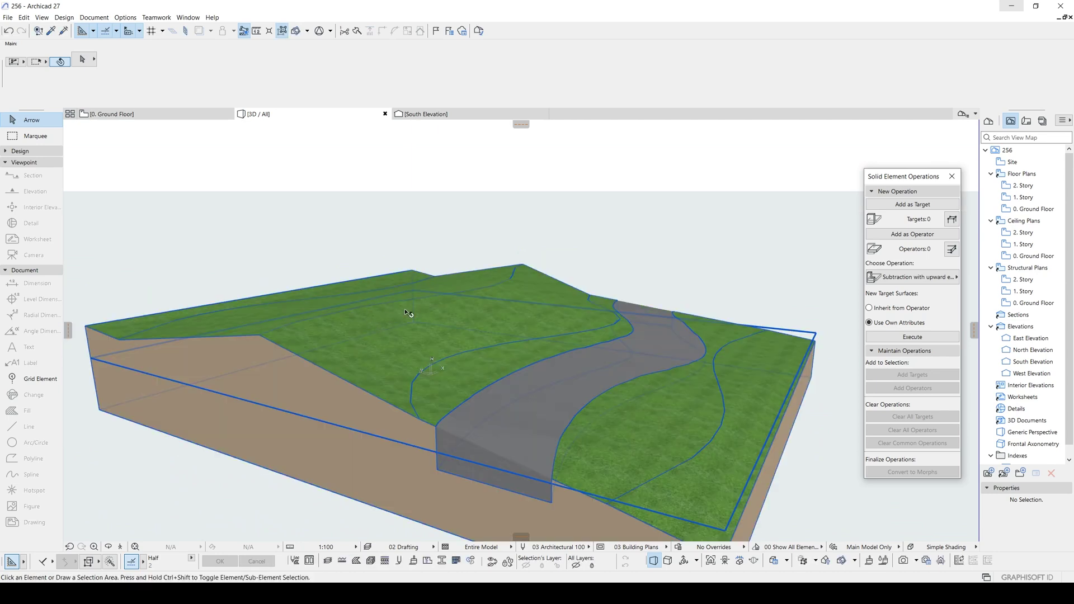
pyautogui.click(338, 328)
pyautogui.scroll(6, 350, 341)
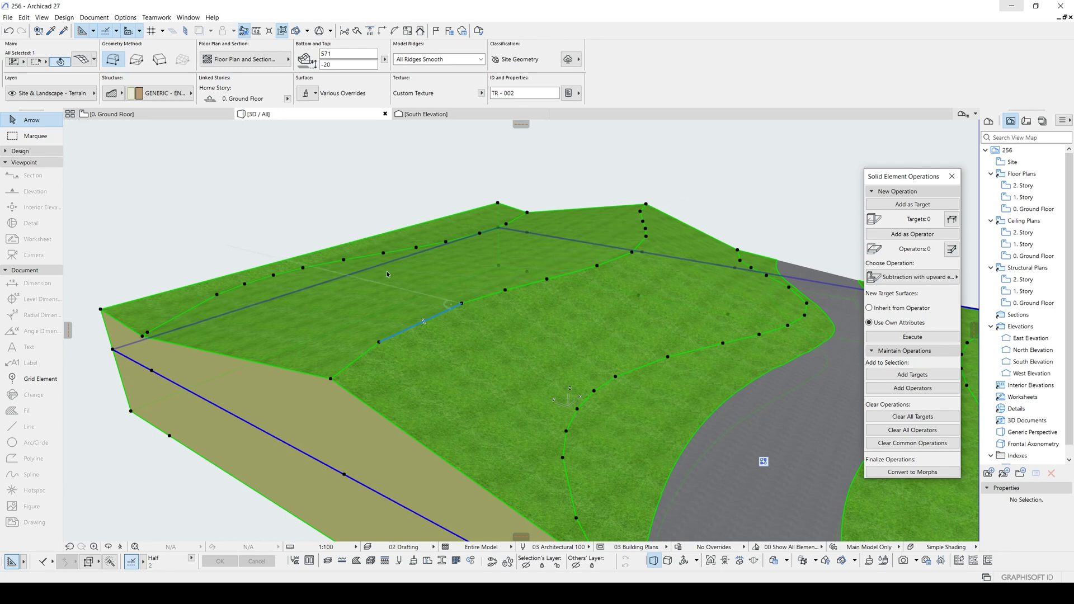
pyautogui.click(463, 303)
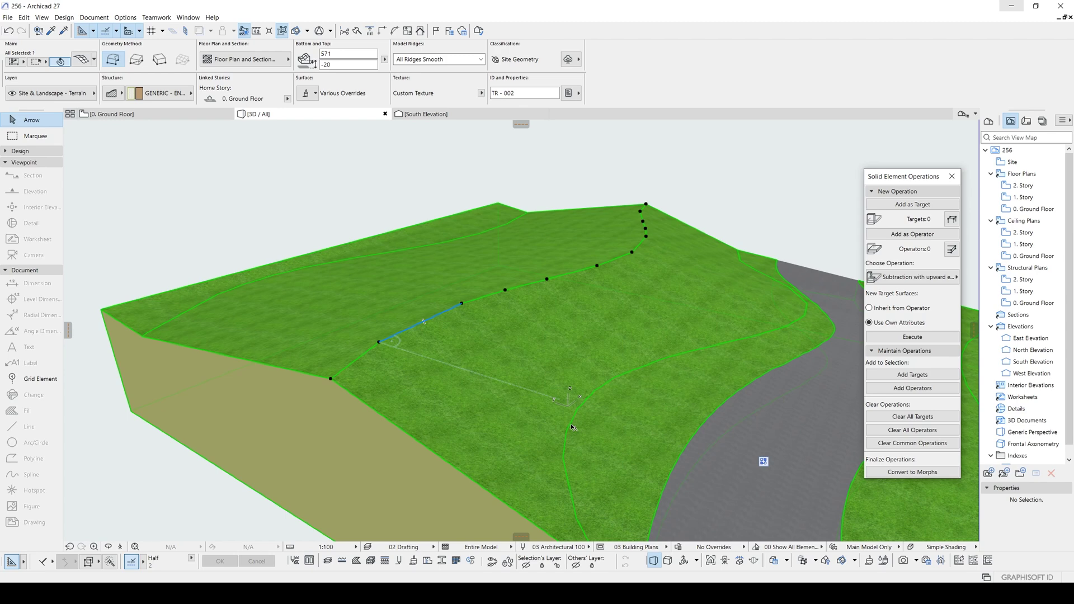
pyautogui.moveTo(500, 414); pyautogui.dragTo(368, 369)
pyautogui.keyDown('shift'); pyautogui.moveTo(388, 344); pyautogui.dragTo(440, 382, button='middle'); pyautogui.keyUp('shift')
pyautogui.hotkey('ctrl', 'e')
pyautogui.click(411, 399)
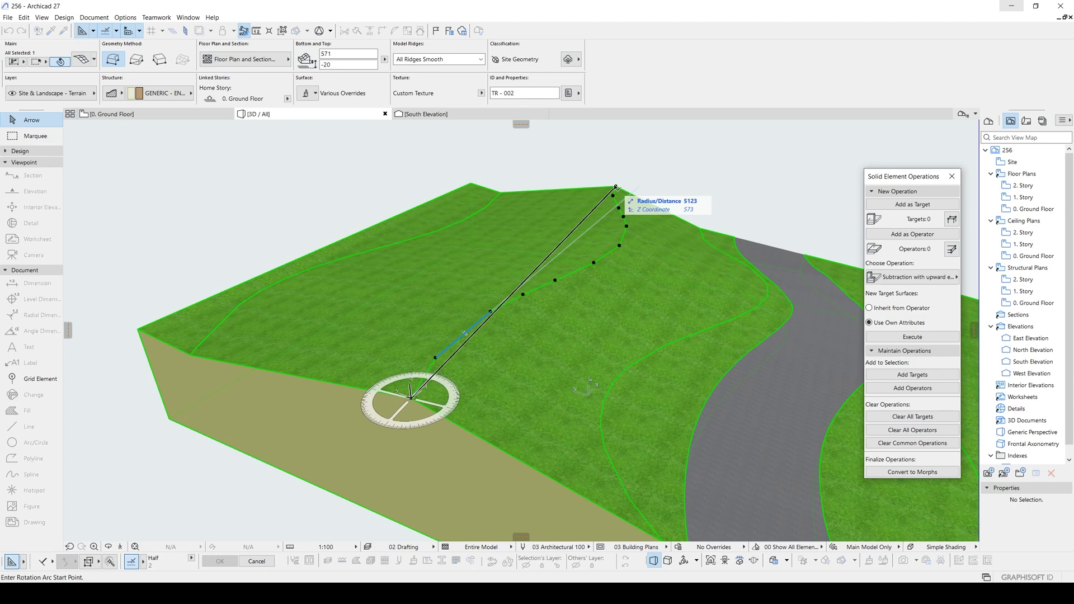
pyautogui.click(615, 186)
pyautogui.click(557, 178)
pyautogui.hotkey('ctrl', 'z')
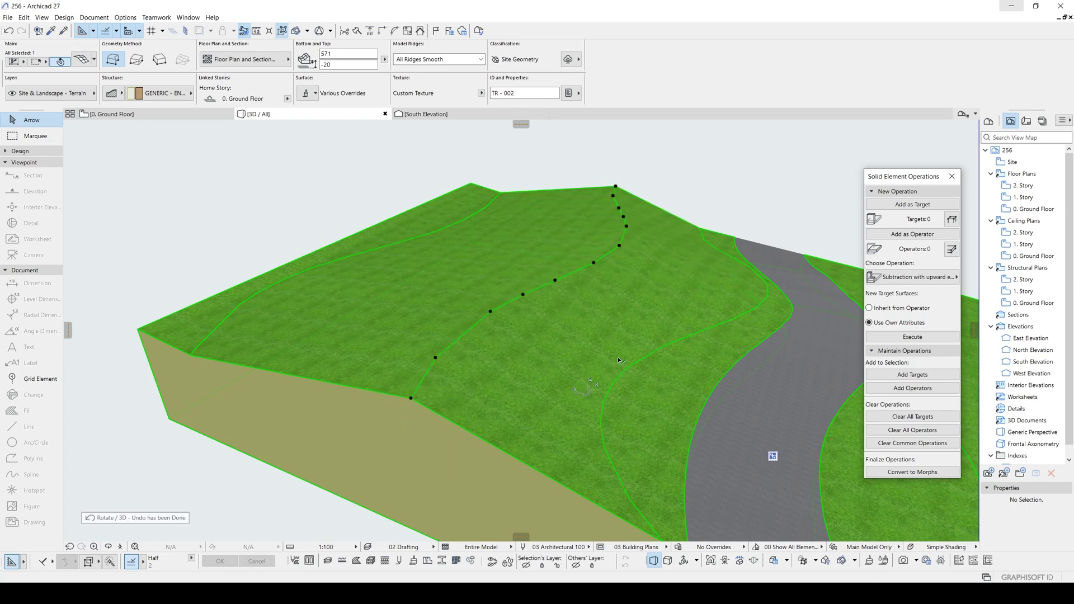
# Try to drag the same terrain ridge vertically from its endpoint on the cut side face
pyautogui.hotkey('ctrl', 'd')
pyautogui.click(412, 398)
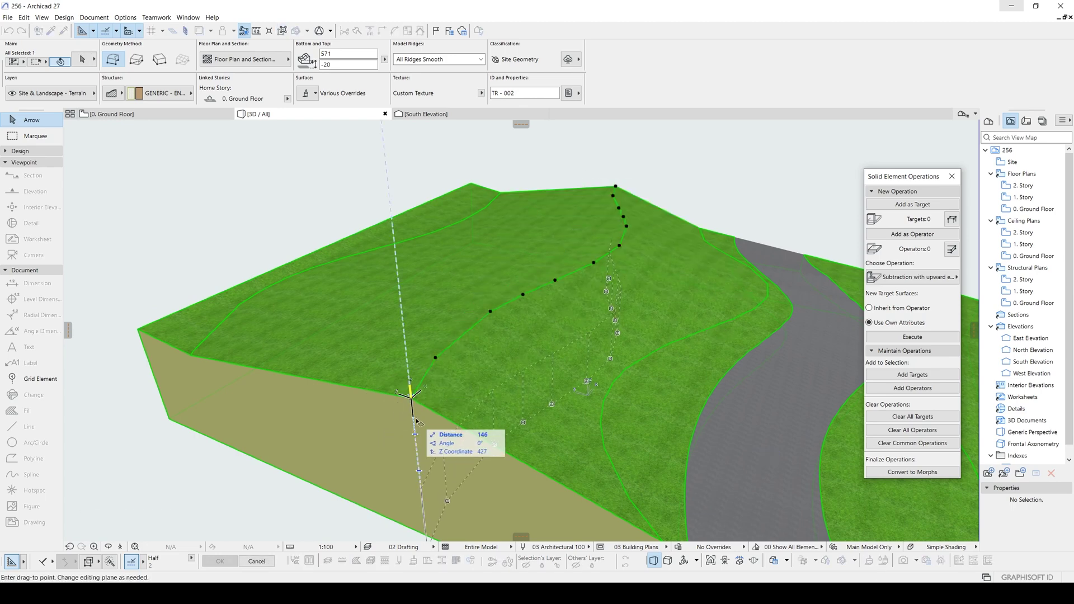
pyautogui.click(407, 336)
pyautogui.press('Escape')
pyautogui.scroll(-2, 454, 369)
pyautogui.keyDown('shift'); pyautogui.moveTo(540, 358); pyautogui.dragTo(415, 335, button='middle'); pyautogui.keyUp('shift')
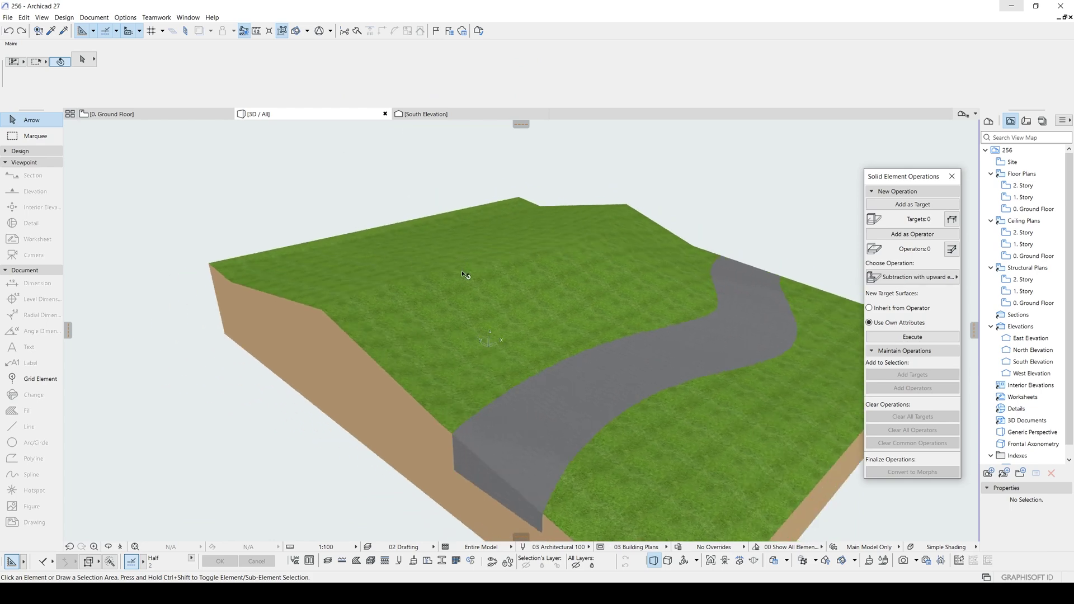
# On the ground floor plan, move both road splines together onto the road mesh's edges, snapping to its lower edge at the terrain's east boundary
pyautogui.press('F2')
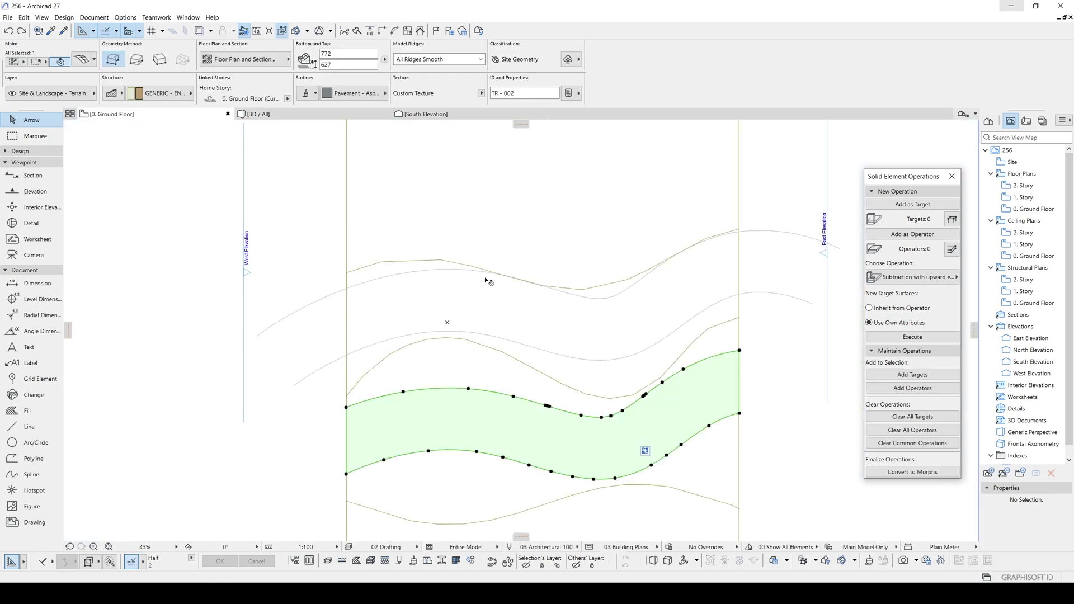
pyautogui.press('Escape')
pyautogui.scroll(4, 648, 281)
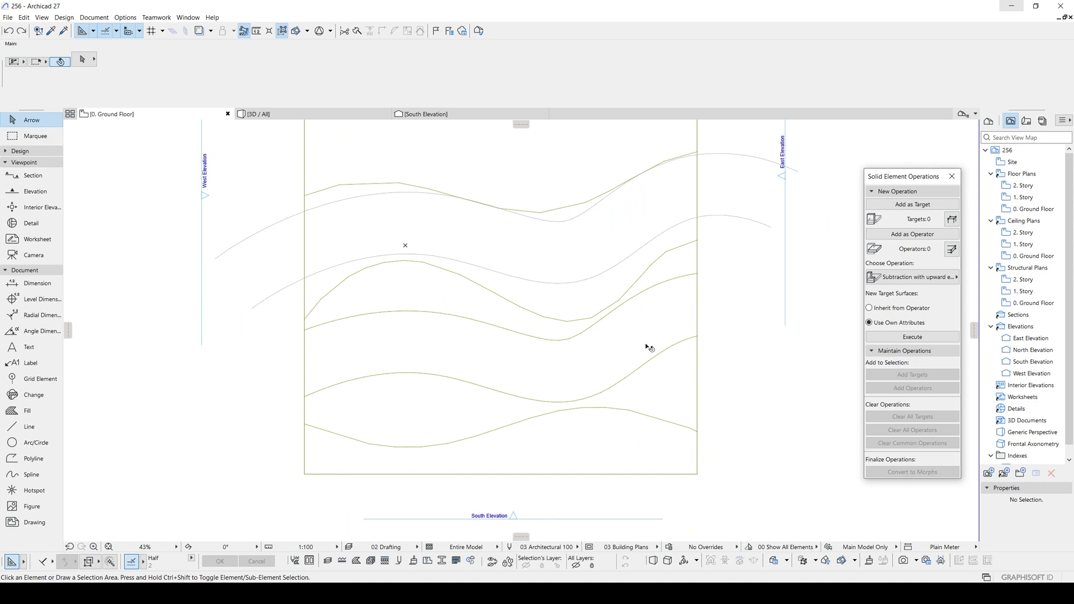
pyautogui.scroll(-3, 666, 347)
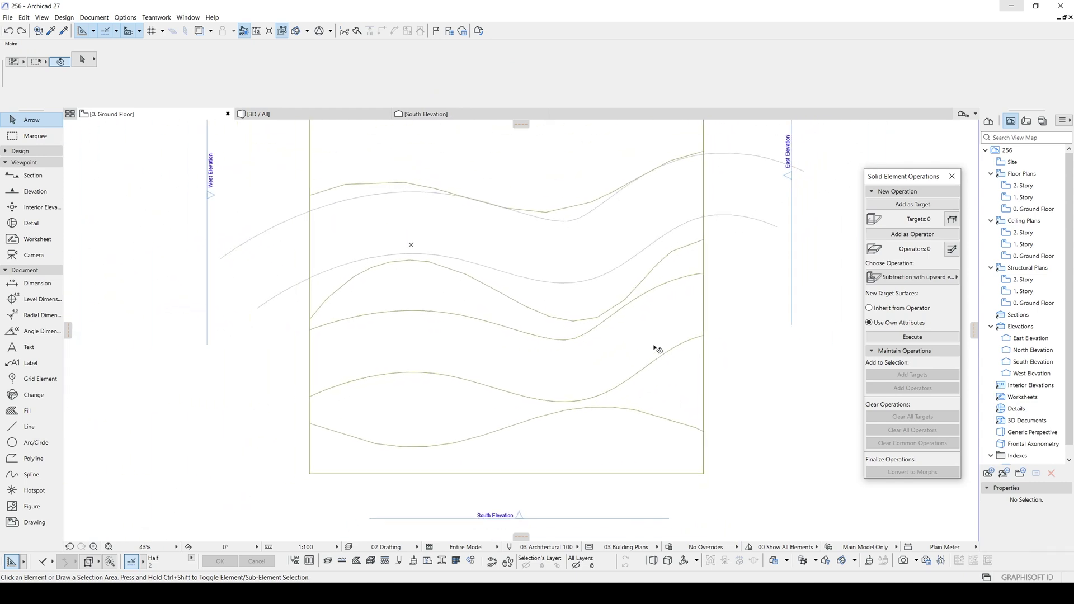
pyautogui.moveTo(514, 266); pyautogui.dragTo(580, 337, button='middle')
pyautogui.scroll(-3, 750, 336)
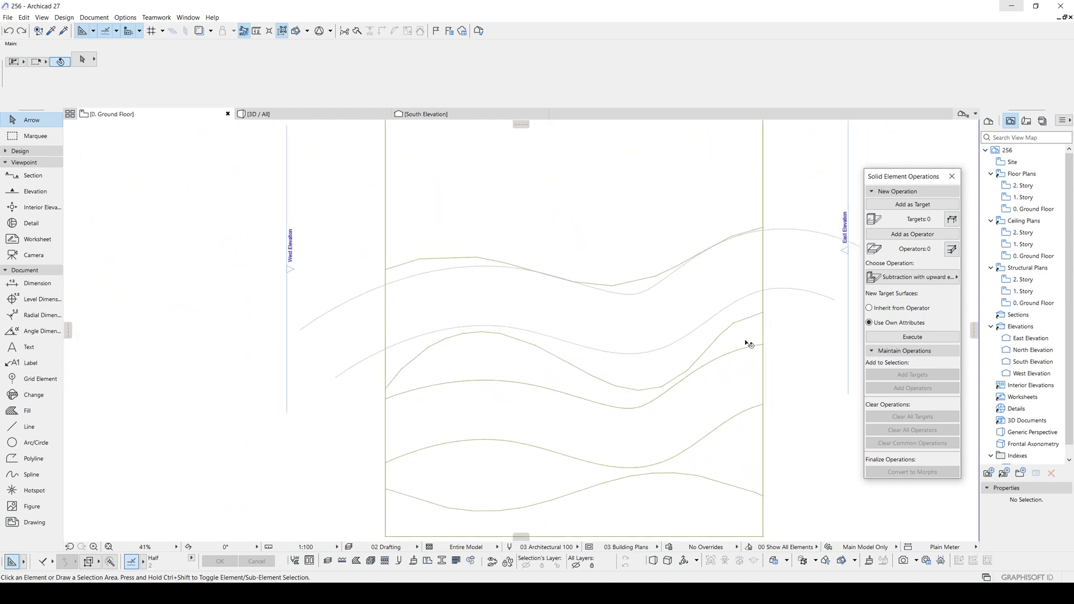
pyautogui.click(789, 301)
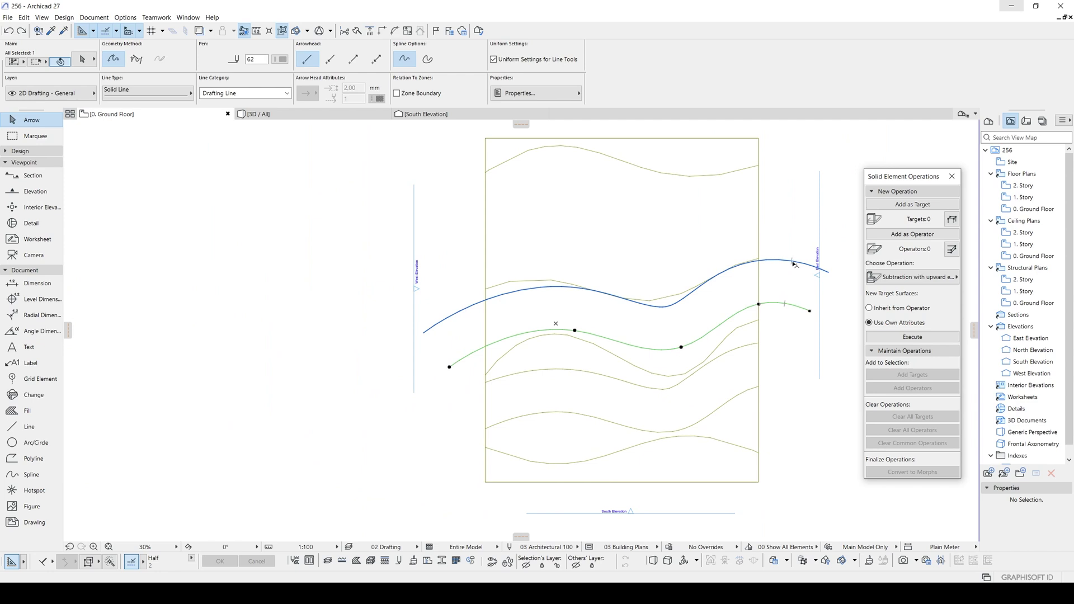
pyautogui.hotkey('ctrl', 'd')
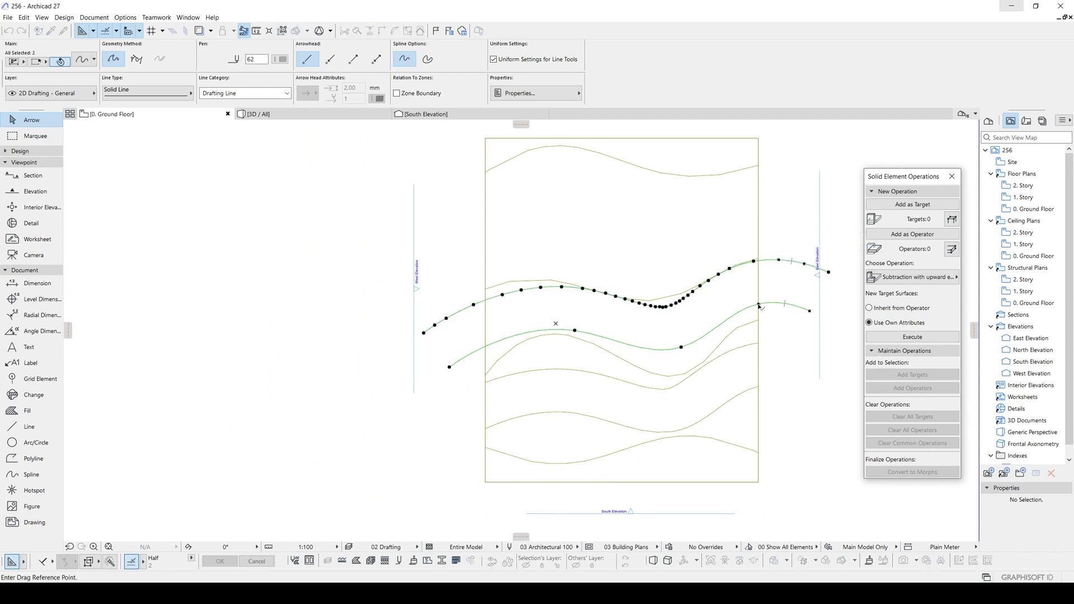
pyautogui.click(759, 305)
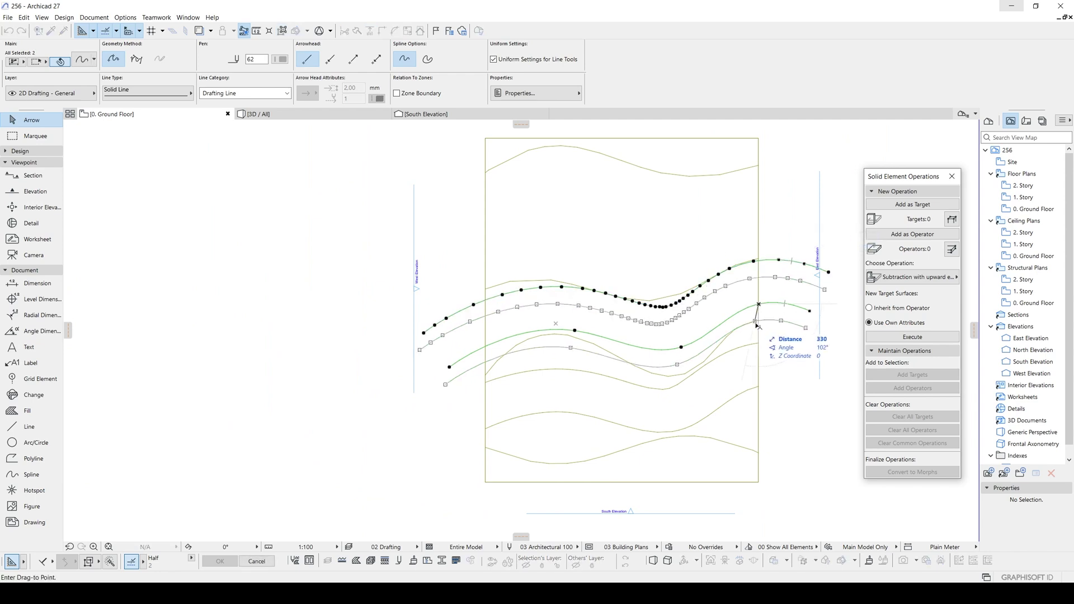
pyautogui.click(759, 386)
pyautogui.moveTo(690, 350); pyautogui.dragTo(640, 309, button='middle')
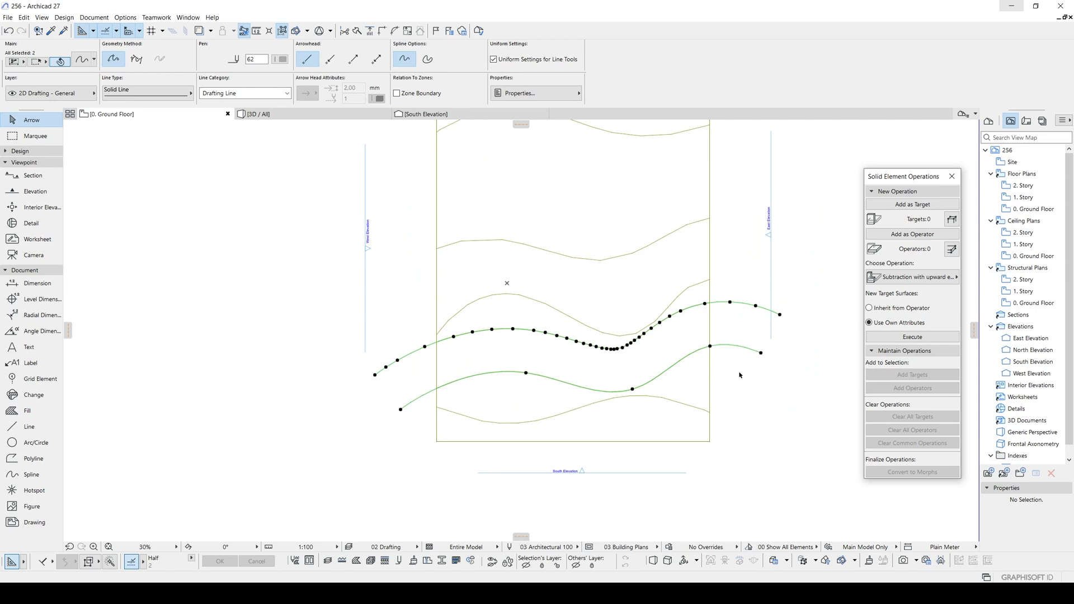
pyautogui.press('Escape')
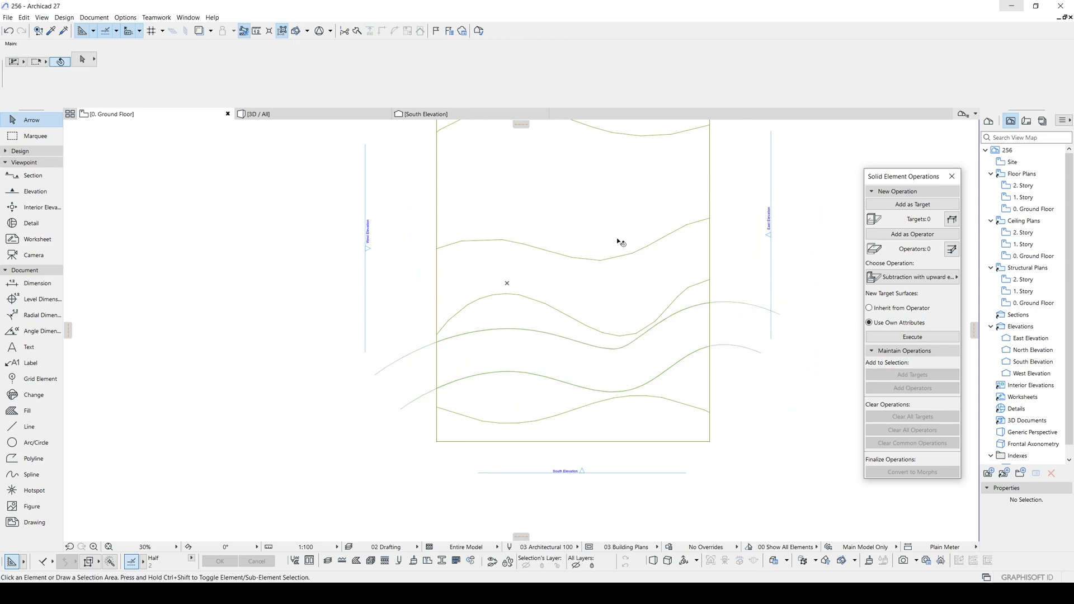
# Add the lower road spline to the terrain mesh as a ridge of new mesh points, using Fit to User Ridges
pyautogui.scroll(2, 595, 238)
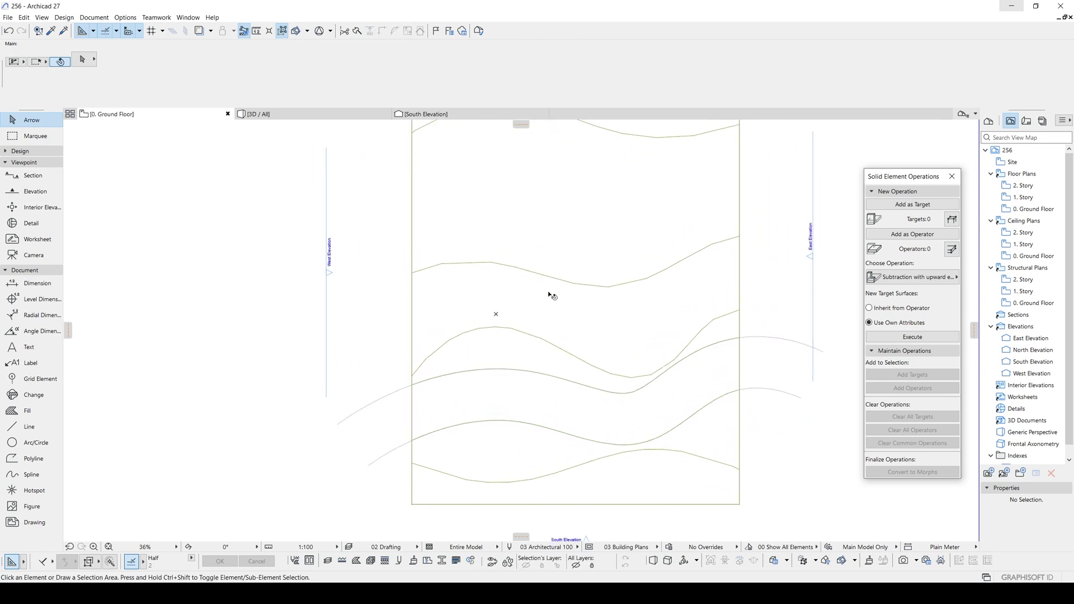
pyautogui.click(575, 257)
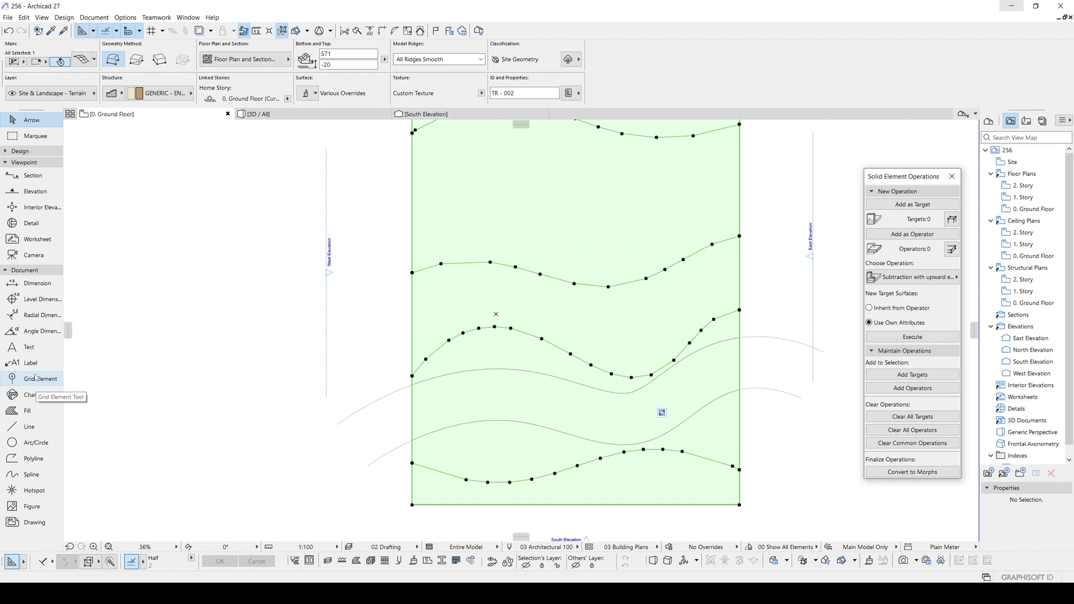
pyautogui.click(20, 151)
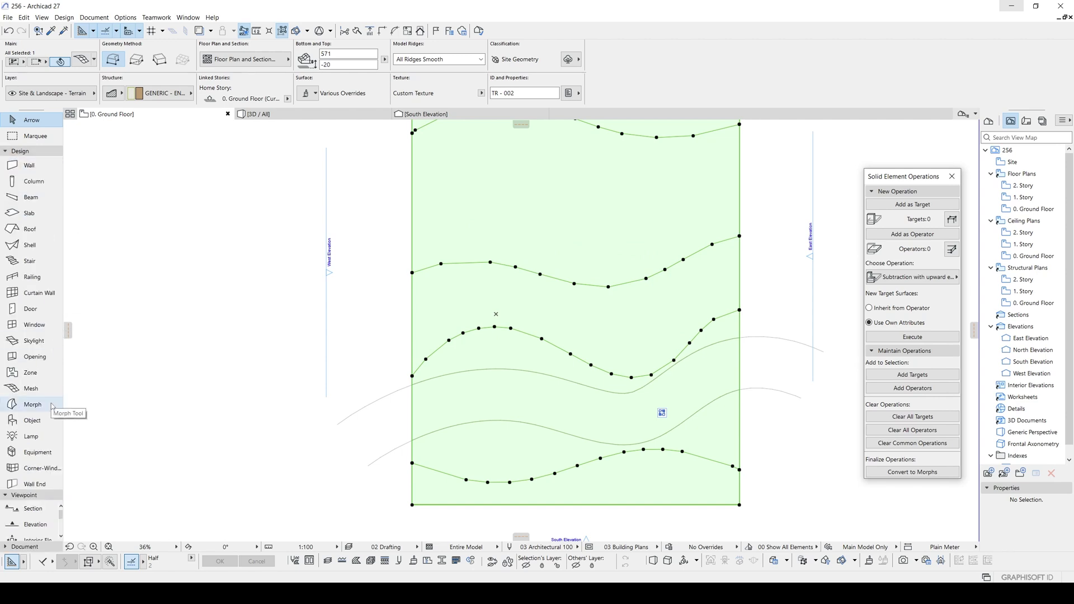
pyautogui.click(21, 390)
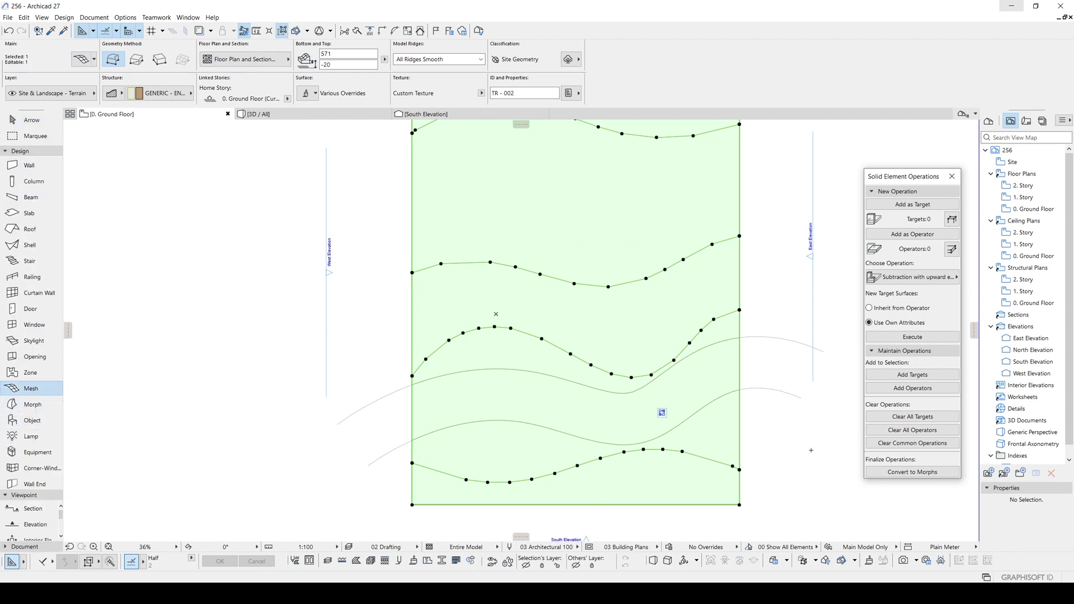
pyautogui.moveTo(811, 450); pyautogui.dragTo(712, 434, button='middle')
pyautogui.scroll(1, 662, 397)
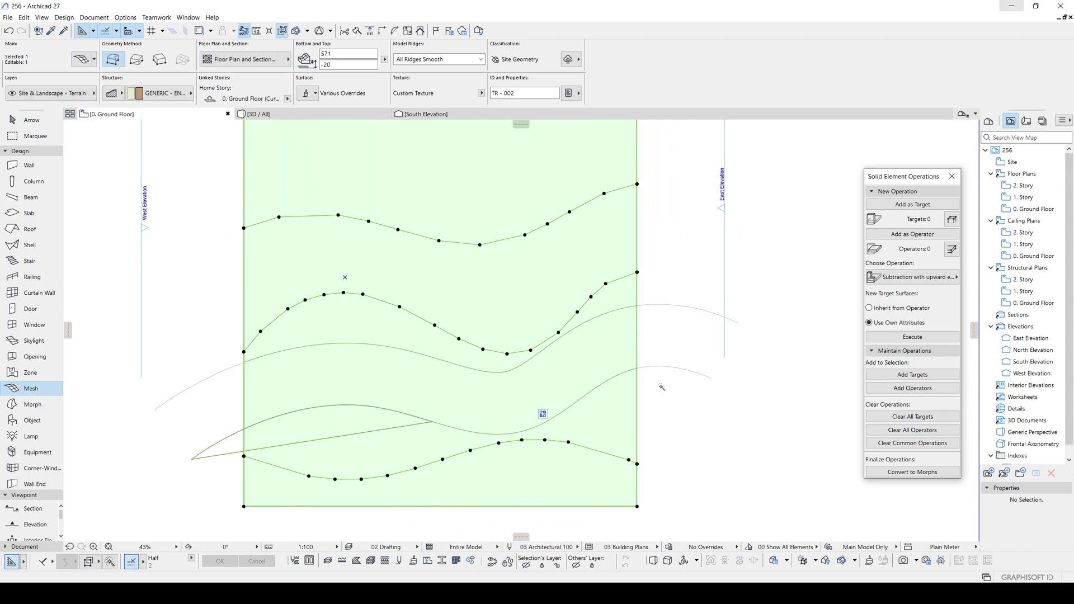
pyautogui.click(570, 409)
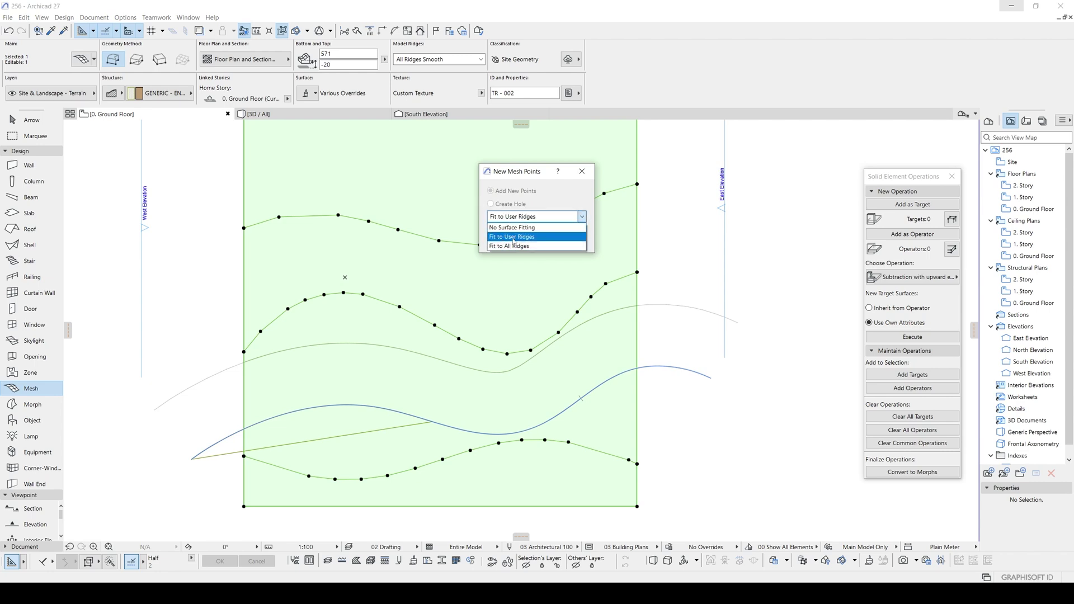
pyautogui.click(514, 238)
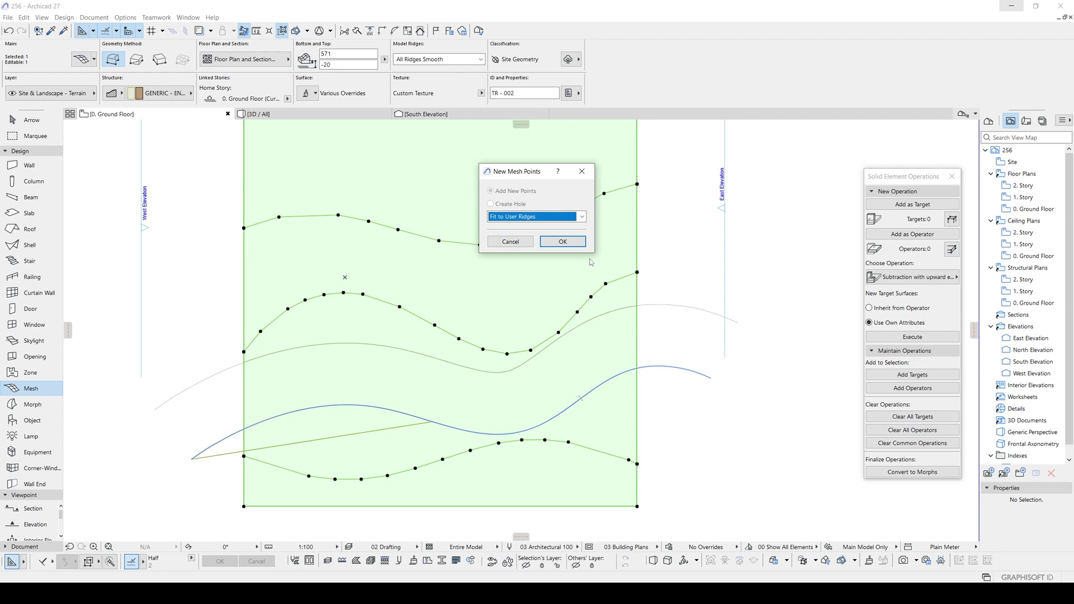
pyautogui.click(563, 243)
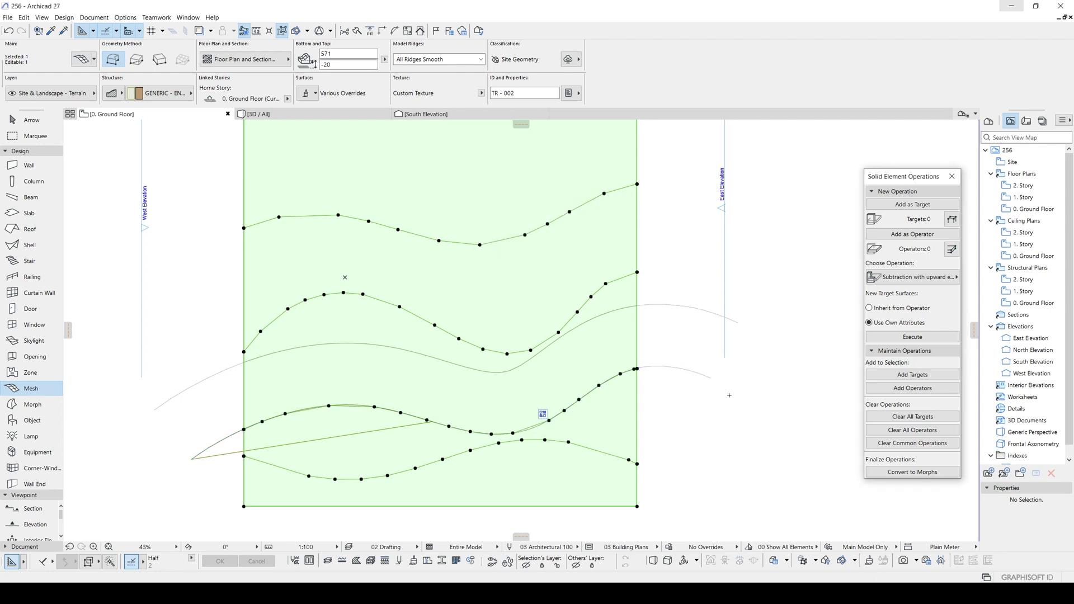
# Add the upper road spline to the terrain mesh as new mesh points with Fit to User Ridges, and deselect the mesh
pyautogui.moveTo(547, 399); pyautogui.dragTo(582, 370, button='middle')
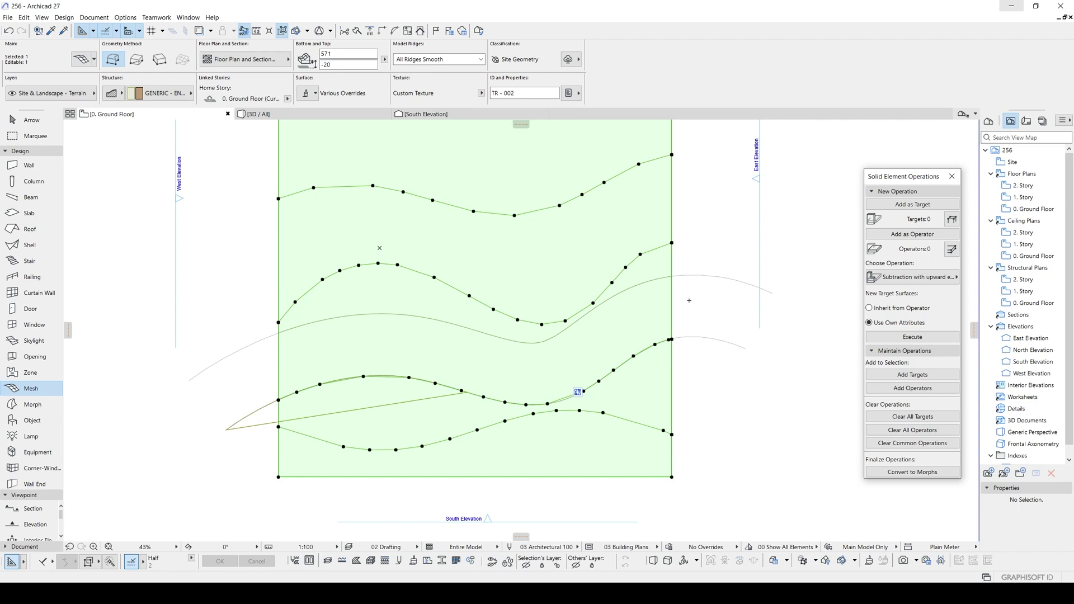
pyautogui.moveTo(642, 304); pyautogui.dragTo(599, 355, button='middle')
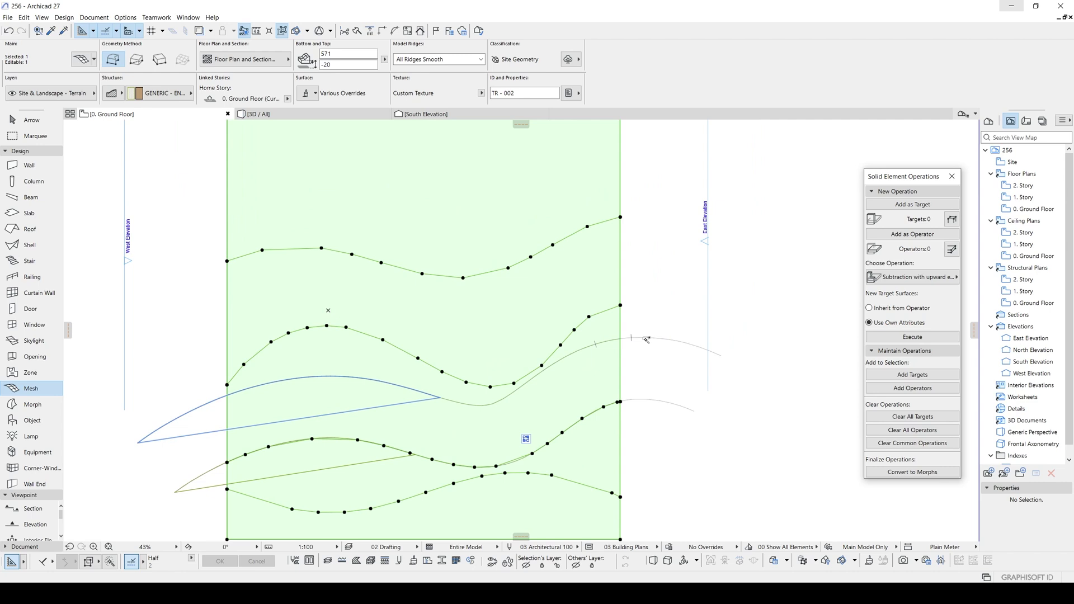
pyautogui.doubleClick(608, 344)
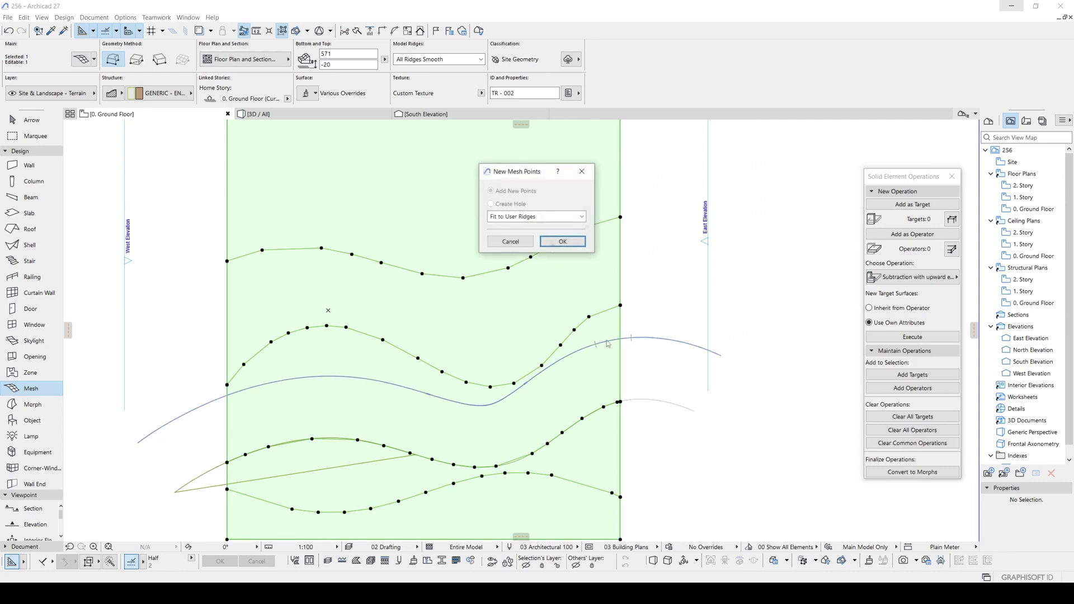
pyautogui.click(575, 244)
pyautogui.moveTo(552, 391); pyautogui.dragTo(587, 349, button='middle')
pyautogui.press('Escape')
pyautogui.press('Escape')
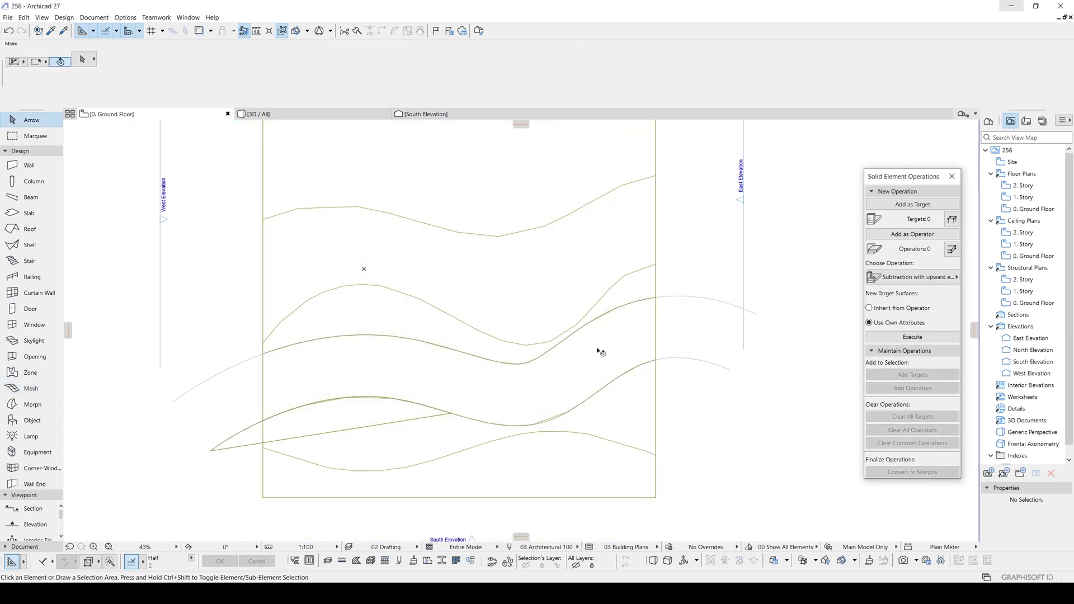
# Examine the road and terrain meshes in 3D from the side where the road's end face is exposed
pyautogui.scroll(-2, 700, 378)
pyautogui.click(690, 363)
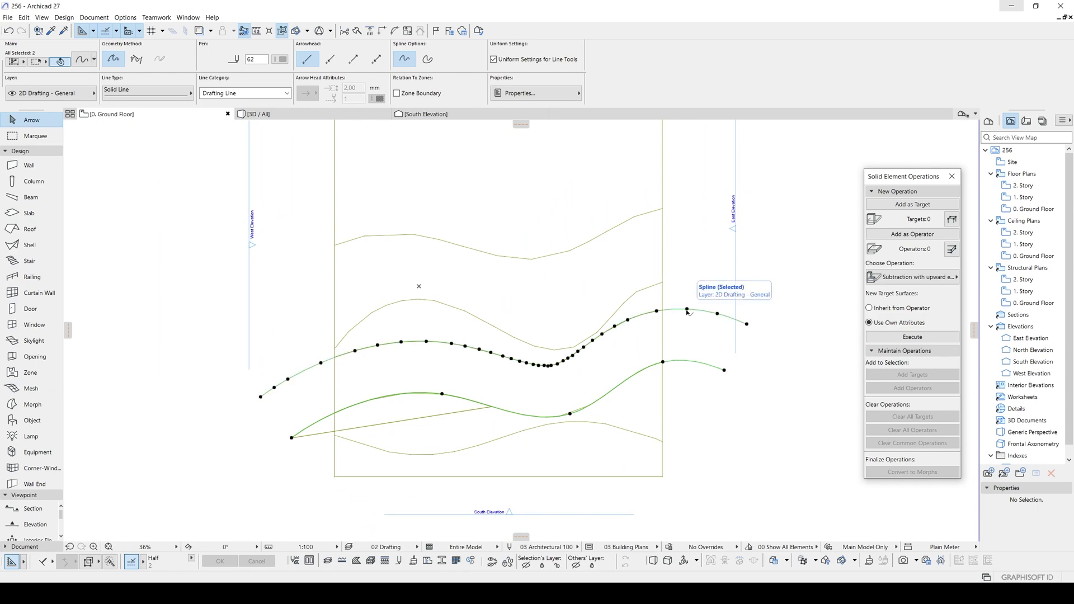
pyautogui.press('Escape')
pyautogui.press('F3')
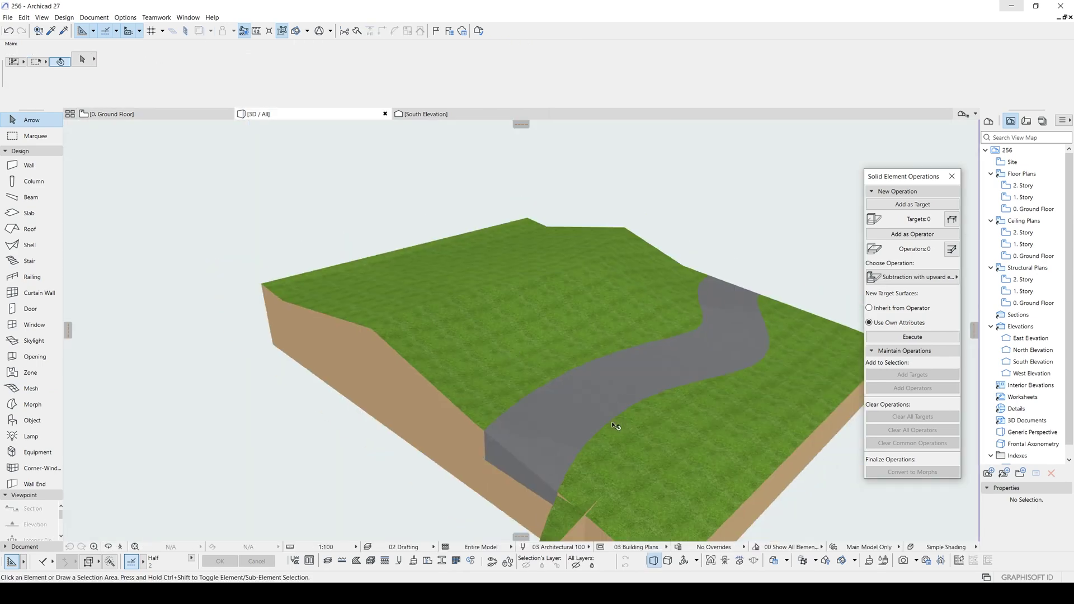
pyautogui.keyDown('shift'); pyautogui.moveTo(613, 424); pyautogui.dragTo(515, 360, button='middle'); pyautogui.keyUp('shift')
pyautogui.click(515, 359)
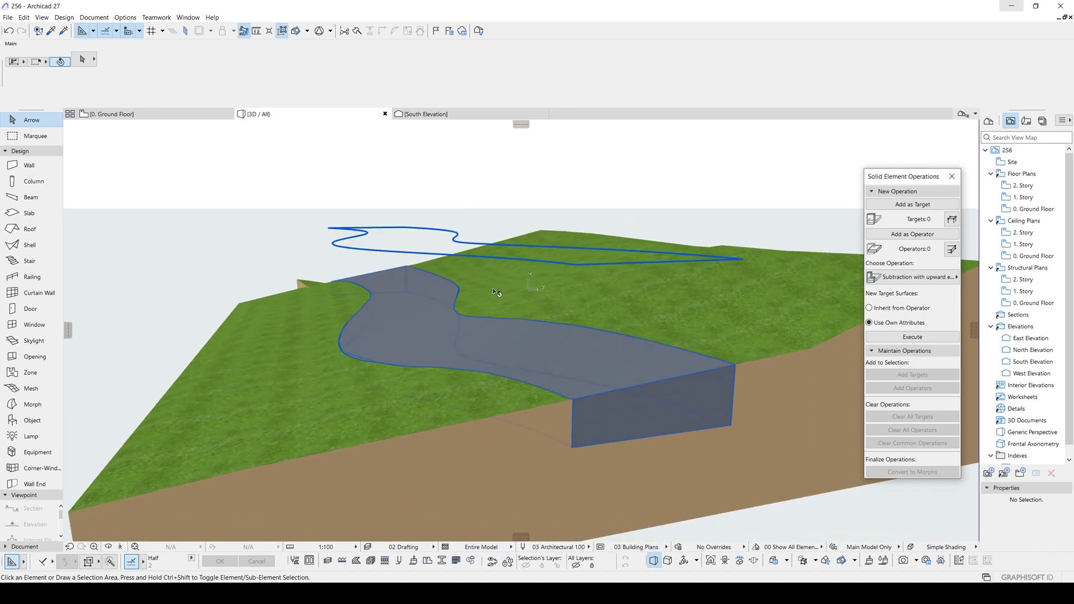
pyautogui.press('Escape')
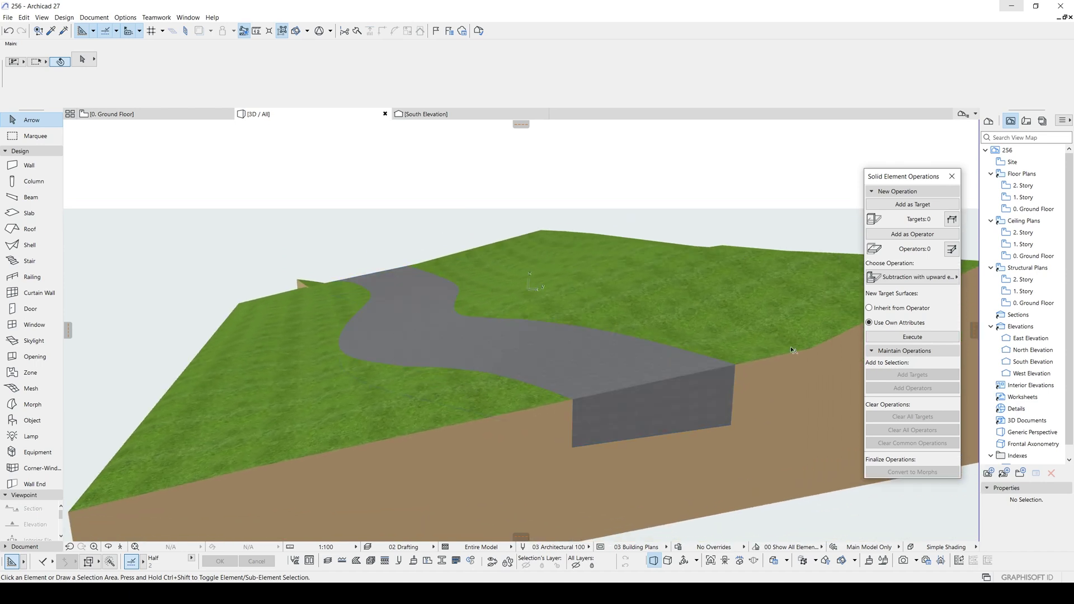
pyautogui.keyDown('shift'); pyautogui.moveTo(720, 373); pyautogui.dragTo(735, 377, button='middle'); pyautogui.keyUp('shift')
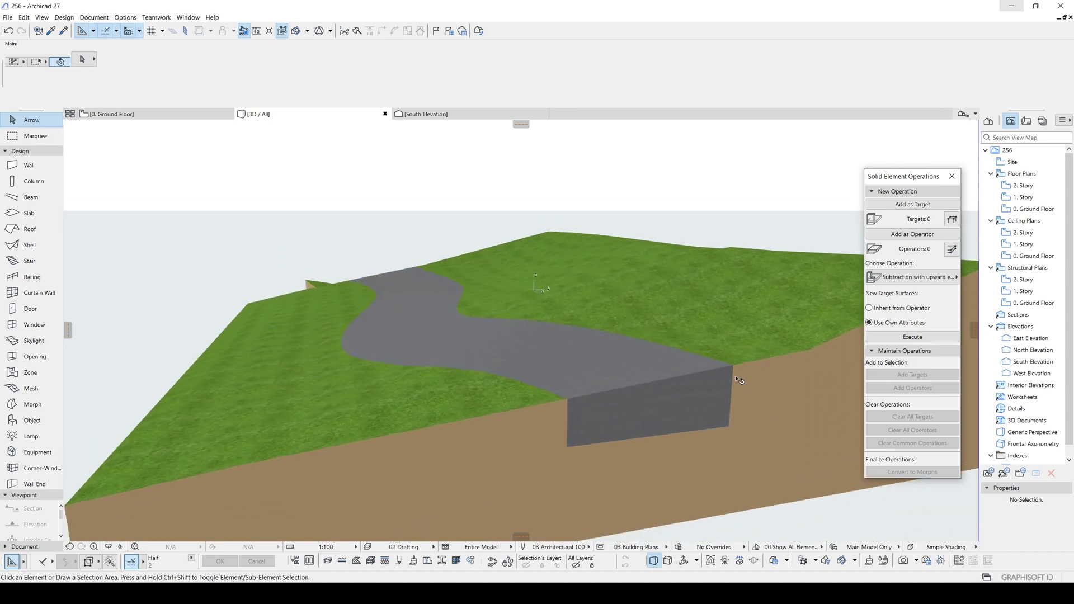
# Drag the terrain mesh ridge along the road's uphill edge vertically down to the height of the opposite road-edge corner
pyautogui.click(764, 326)
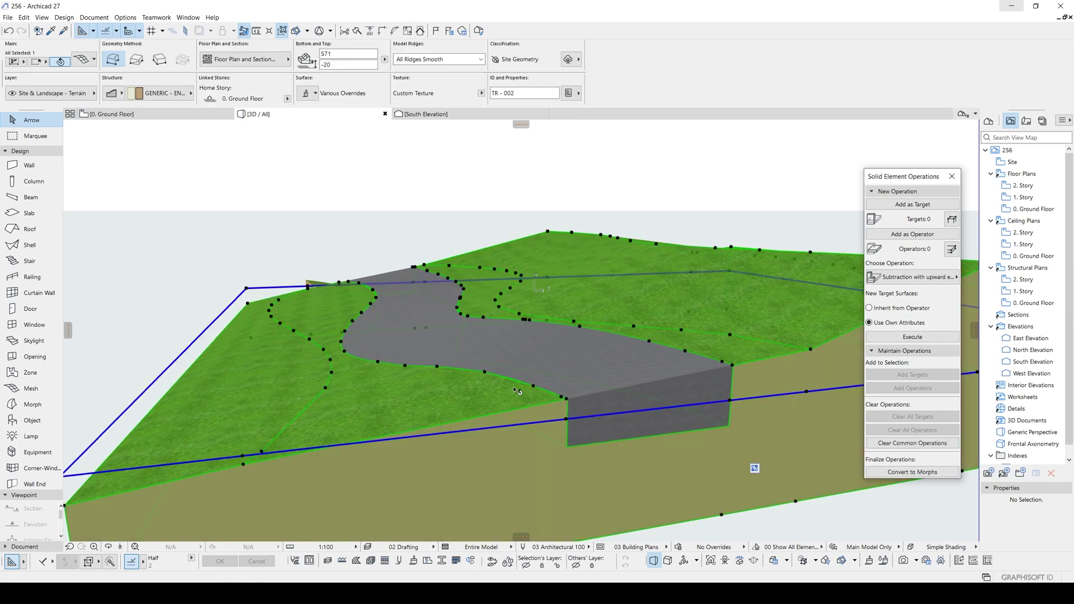
pyautogui.keyDown('shift'); pyautogui.moveTo(580, 402); pyautogui.dragTo(499, 401, button='middle'); pyautogui.keyUp('shift')
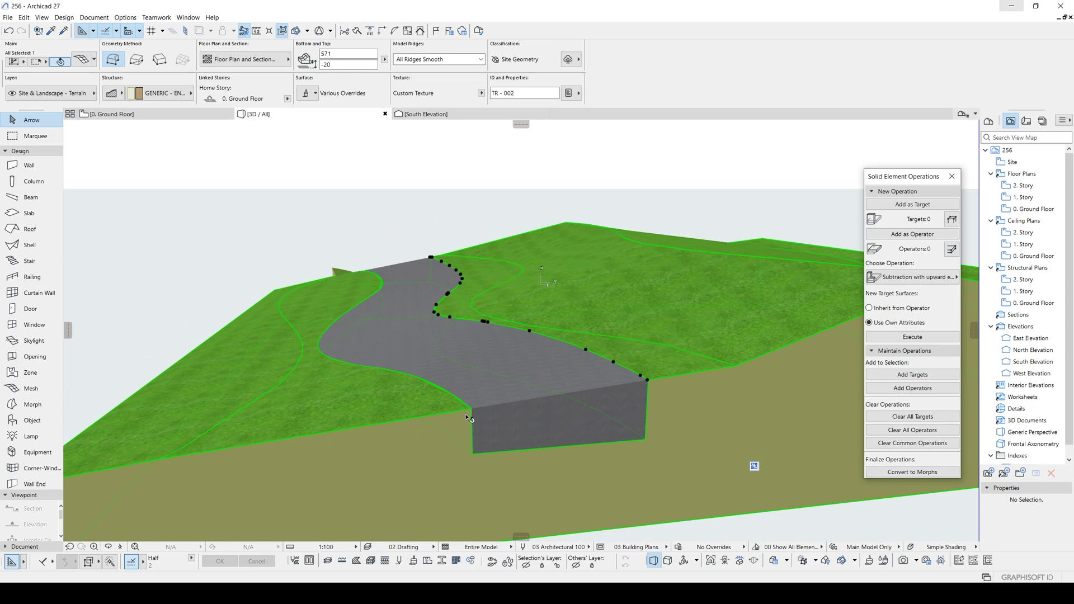
pyautogui.keyDown('shift'); pyautogui.moveTo(468, 418); pyautogui.dragTo(488, 349, button='middle'); pyautogui.keyUp('shift')
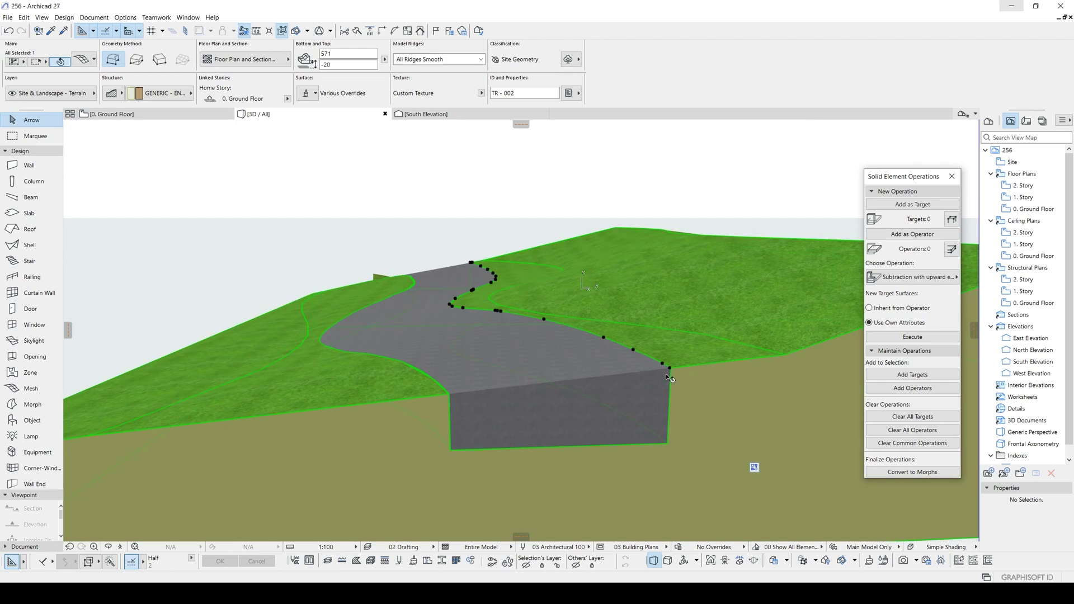
pyautogui.rightClick(678, 177)
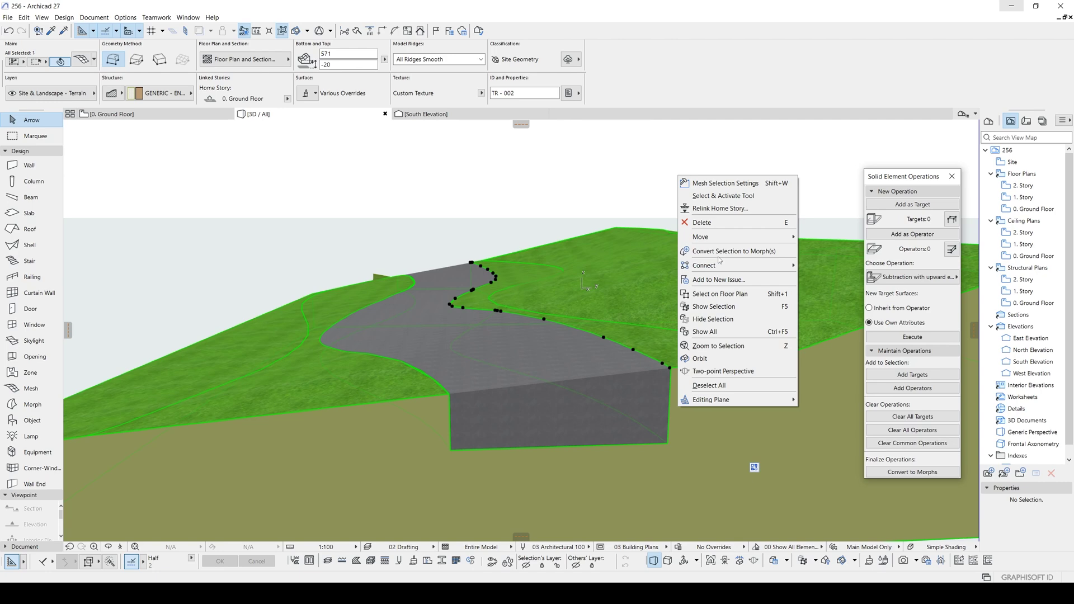
pyautogui.moveTo(722, 237)
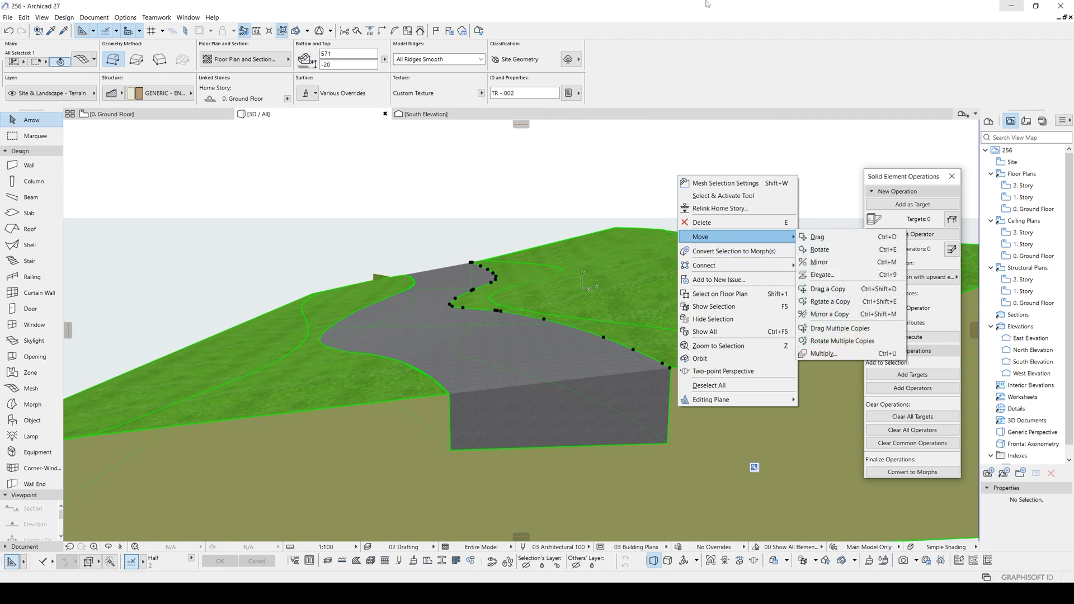
pyautogui.click(818, 236)
pyautogui.click(671, 370)
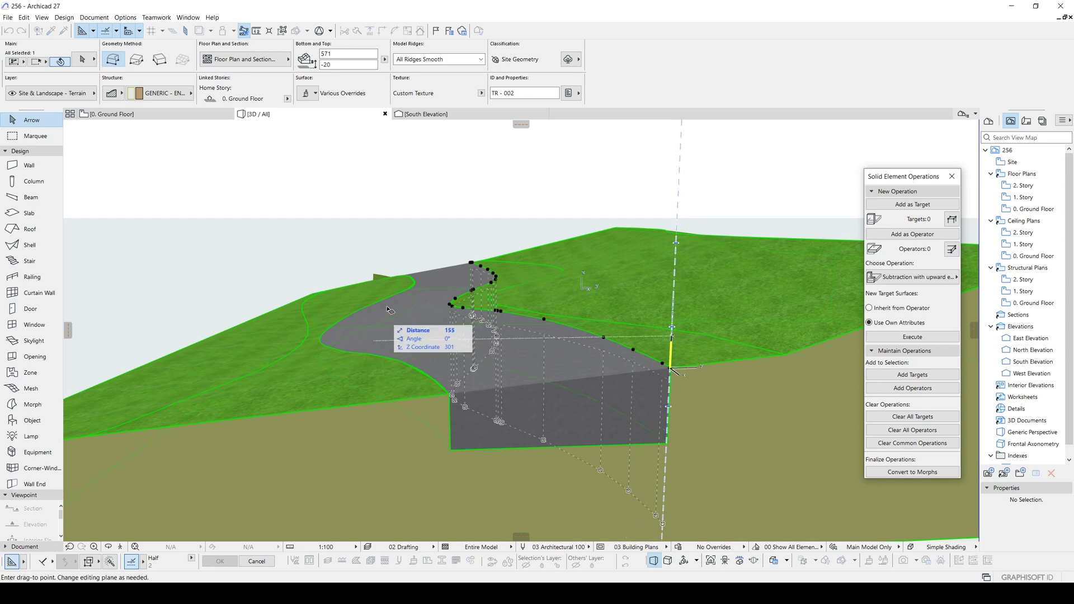
pyautogui.click(450, 395)
# Fly along the road in 3D explore mode, then orbit around its exposed end face to examine how both edges meet the terrain
pyautogui.keyDown('shift'); pyautogui.moveTo(502, 400); pyautogui.dragTo(478, 386, button='middle'); pyautogui.keyUp('shift')
pyautogui.click(725, 561)
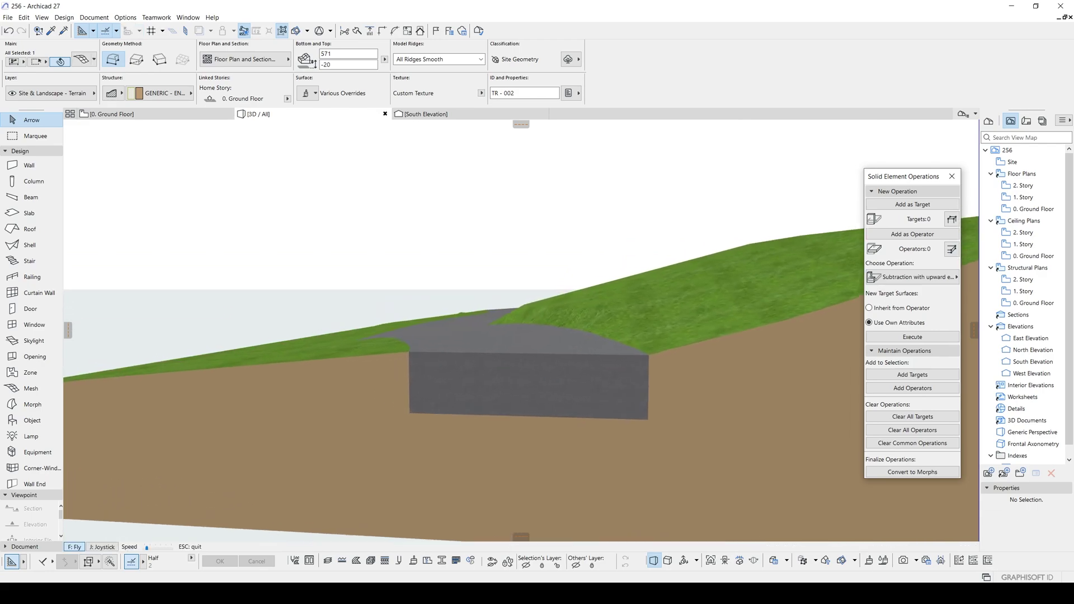
pyautogui.press('Up')
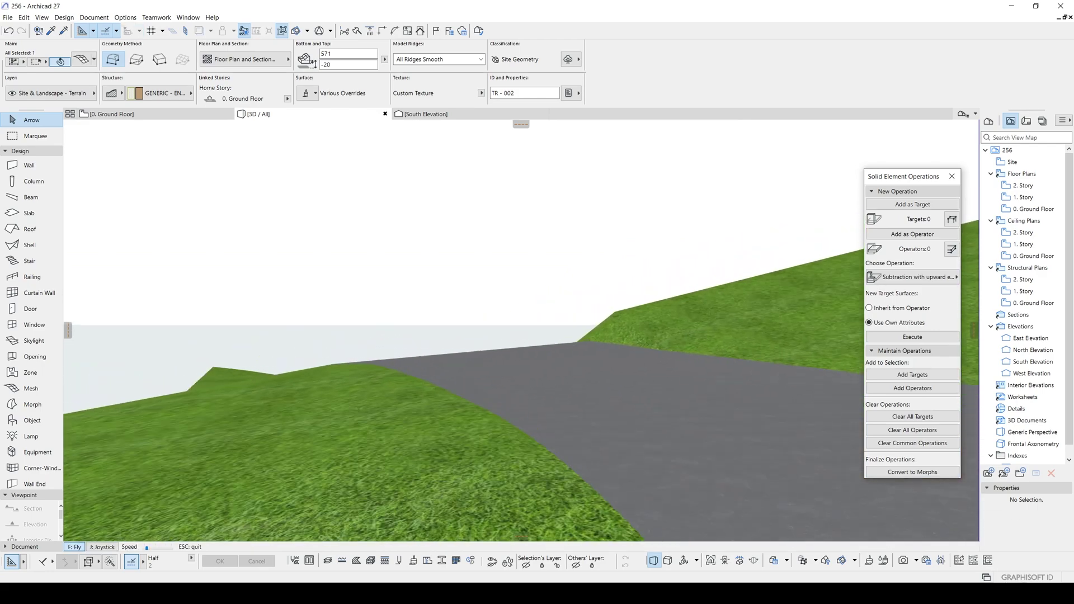
pyautogui.press('Up')
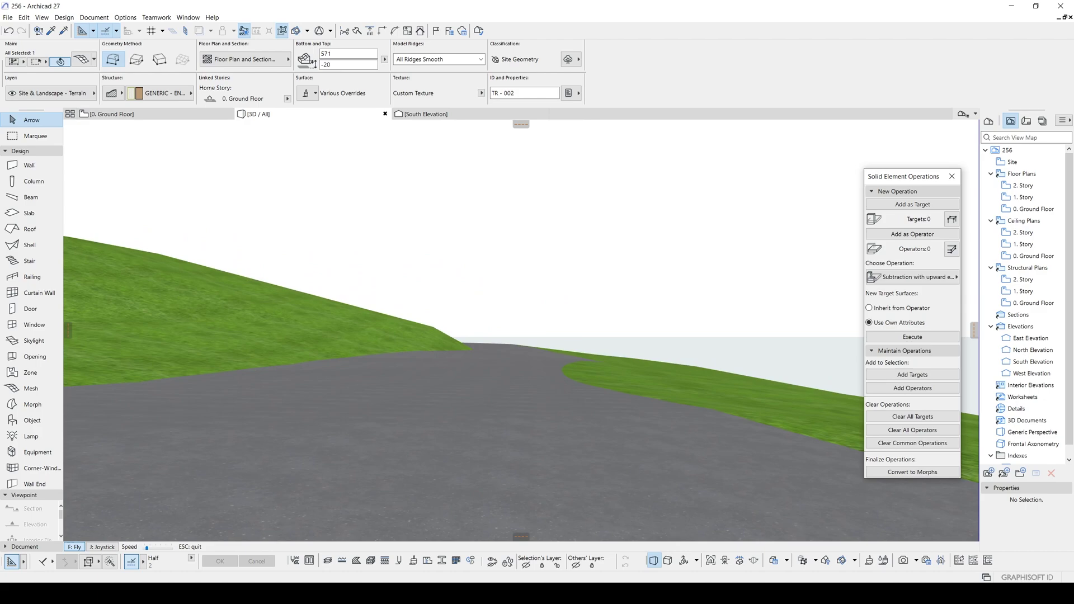
pyautogui.press('Down')
pyautogui.press('Up')
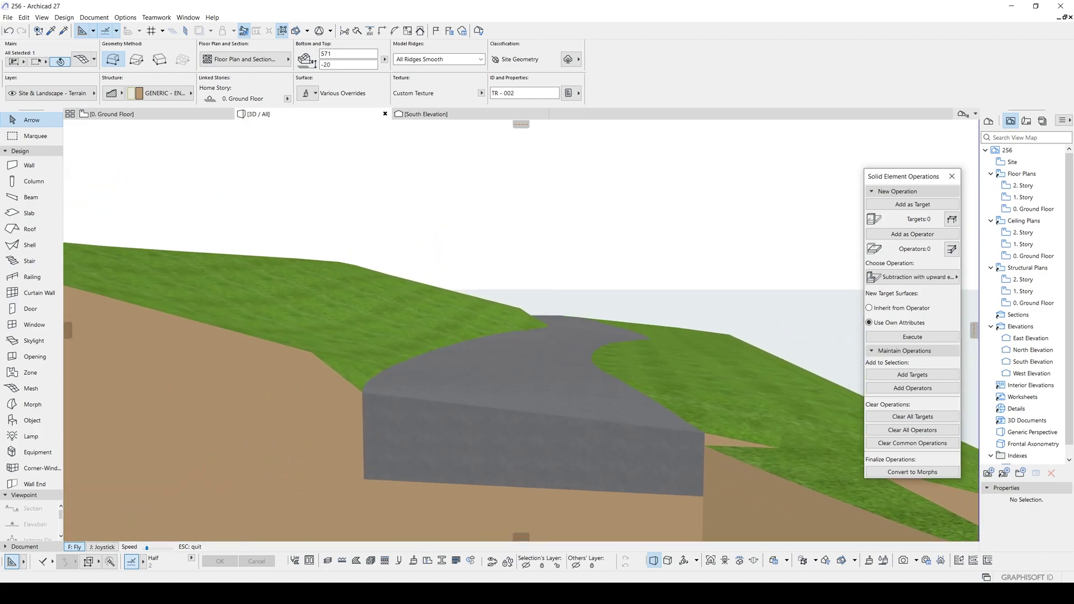
pyautogui.press('Up')
pyautogui.press('Down')
pyautogui.press('Up')
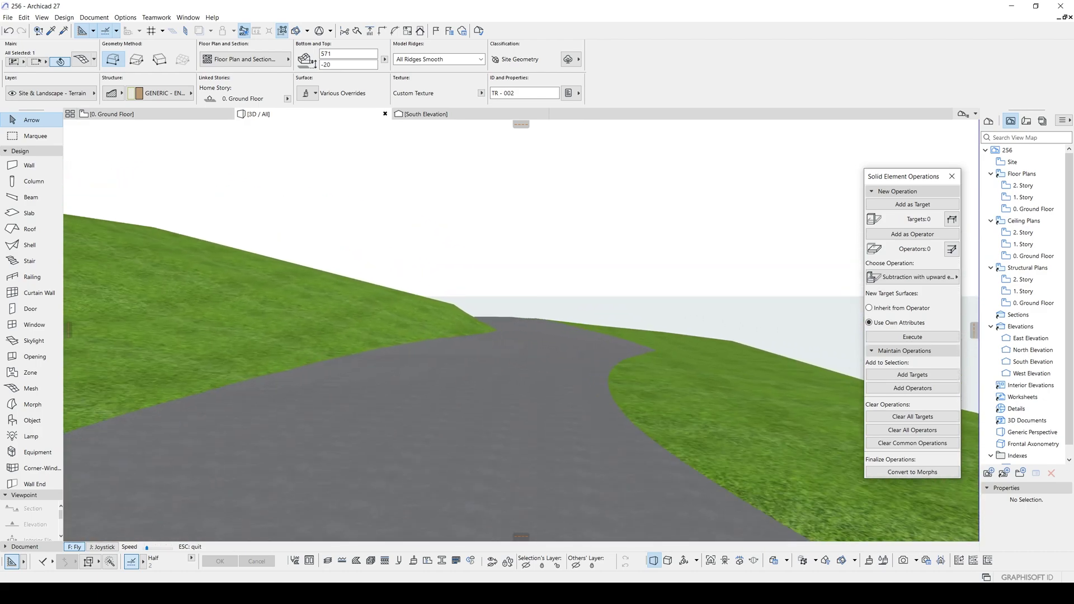
pyautogui.press('Down')
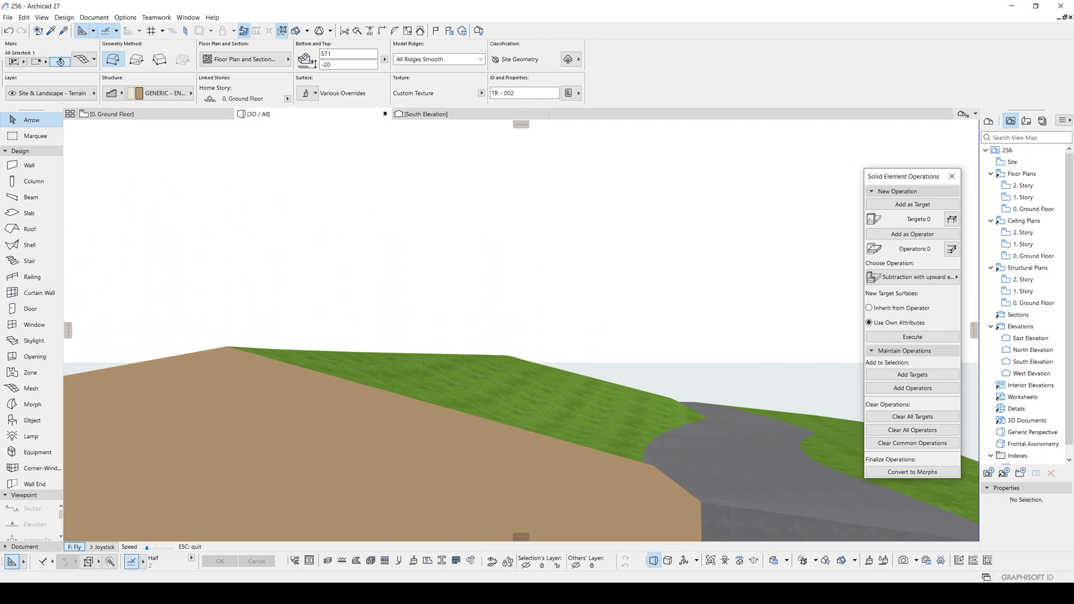
pyautogui.press('Up')
pyautogui.press('Escape')
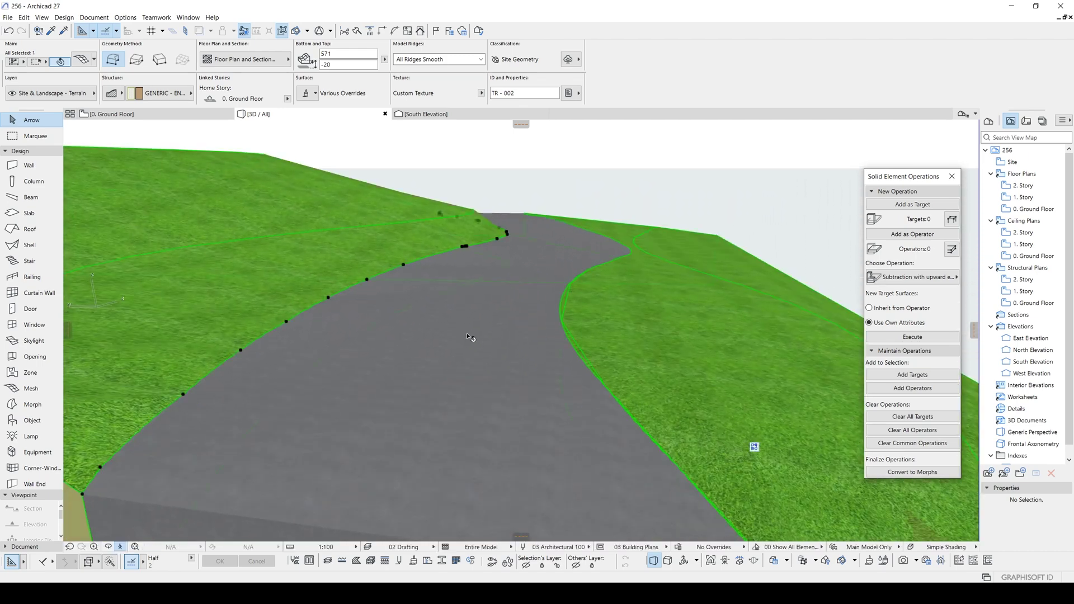
pyautogui.hotkey('shift', 'F3')
pyautogui.press('Up')
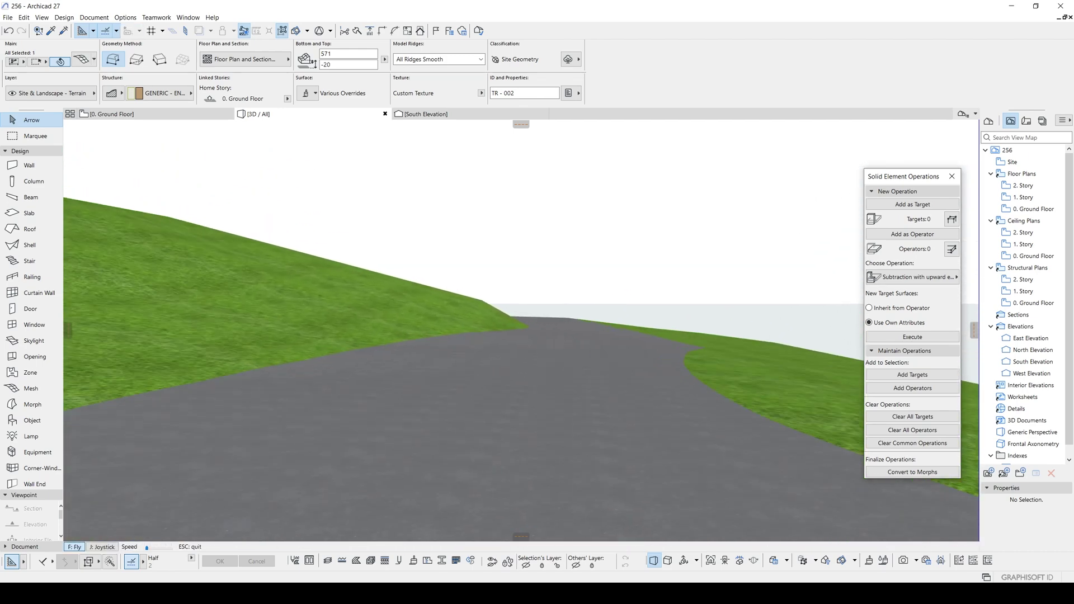
pyautogui.press('Down')
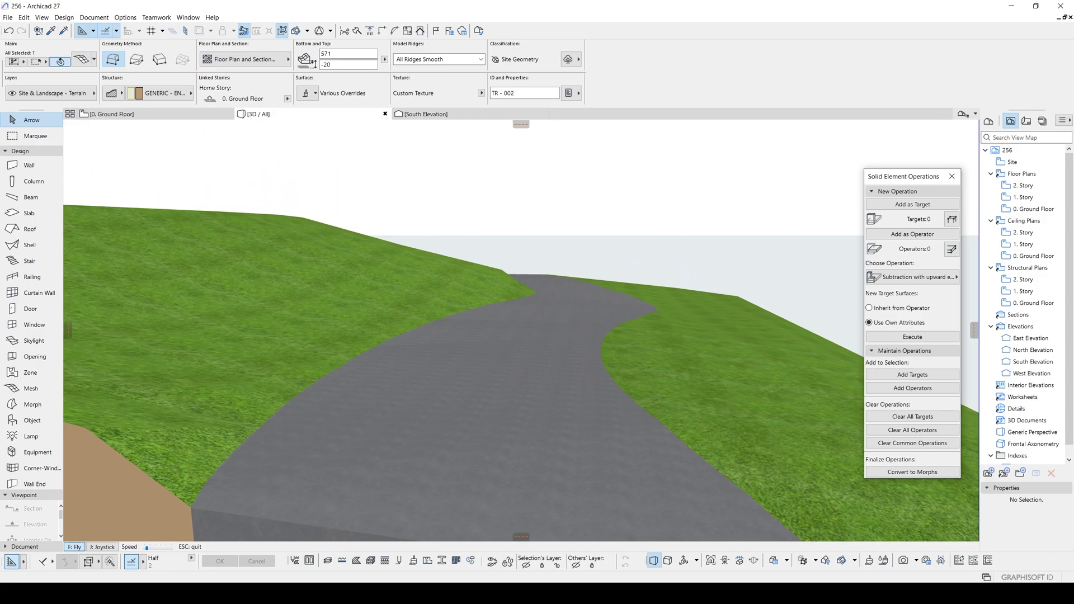
pyautogui.press('Up')
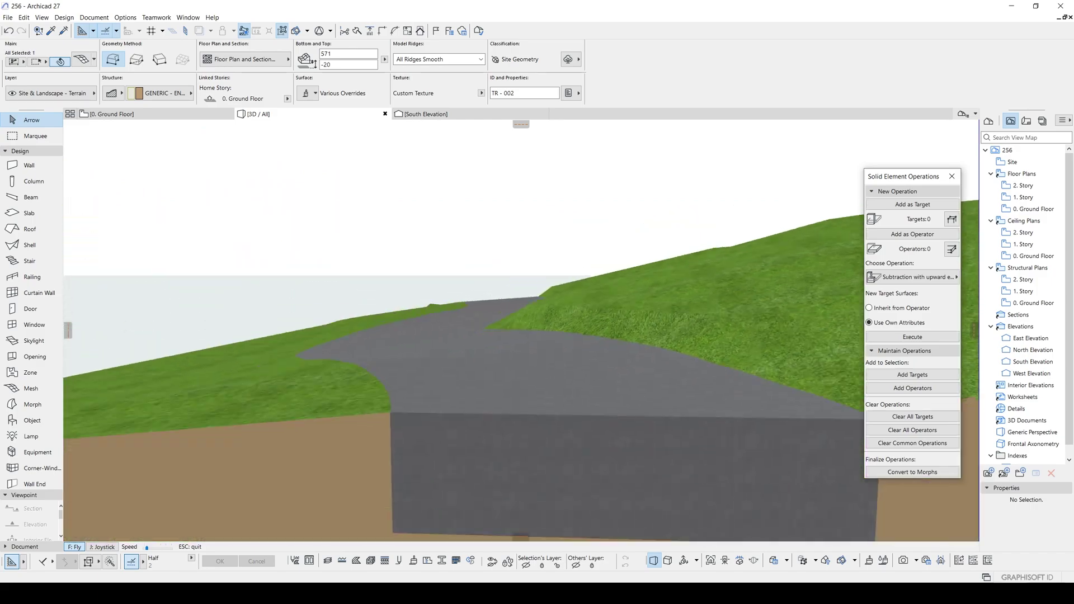
pyautogui.press('Down')
pyautogui.press('Up')
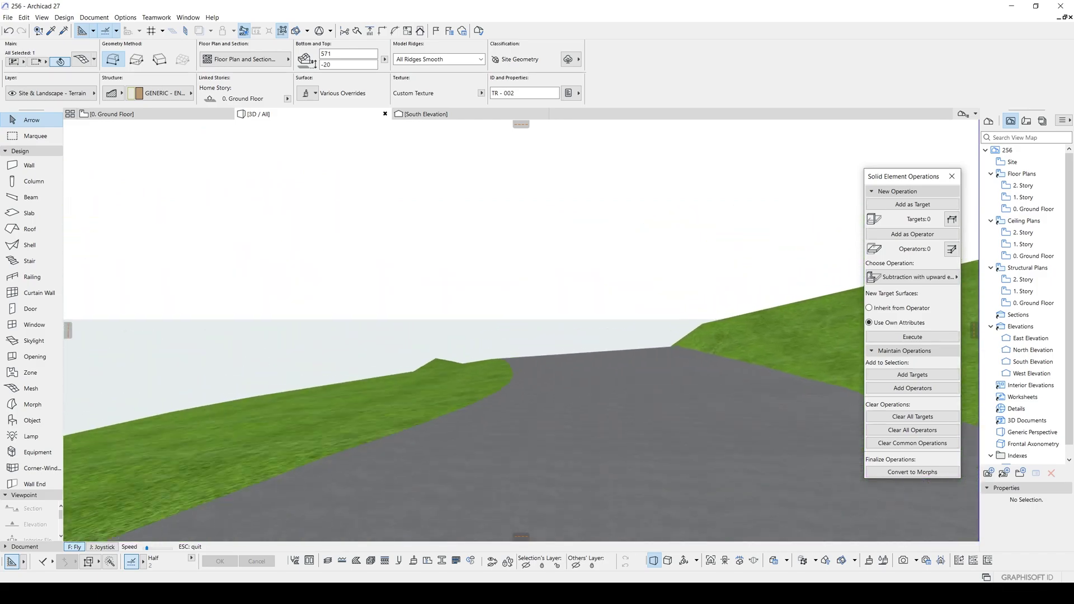
pyautogui.press('Up')
pyautogui.press('Down')
pyautogui.press('Up')
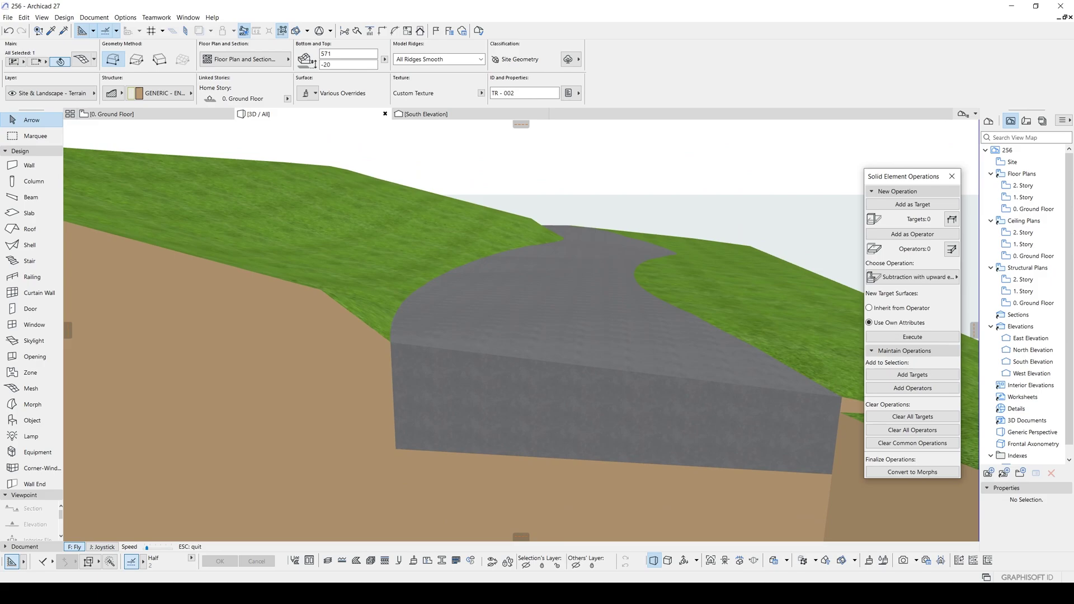
pyautogui.press('Down')
pyautogui.press('Up')
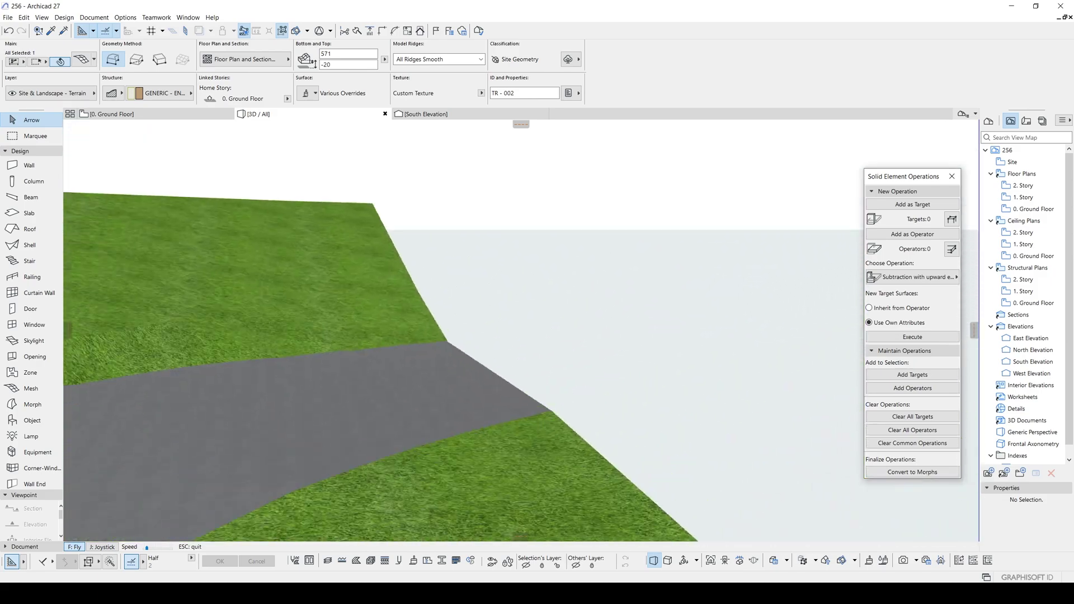
pyautogui.press('Down')
pyautogui.press('Up')
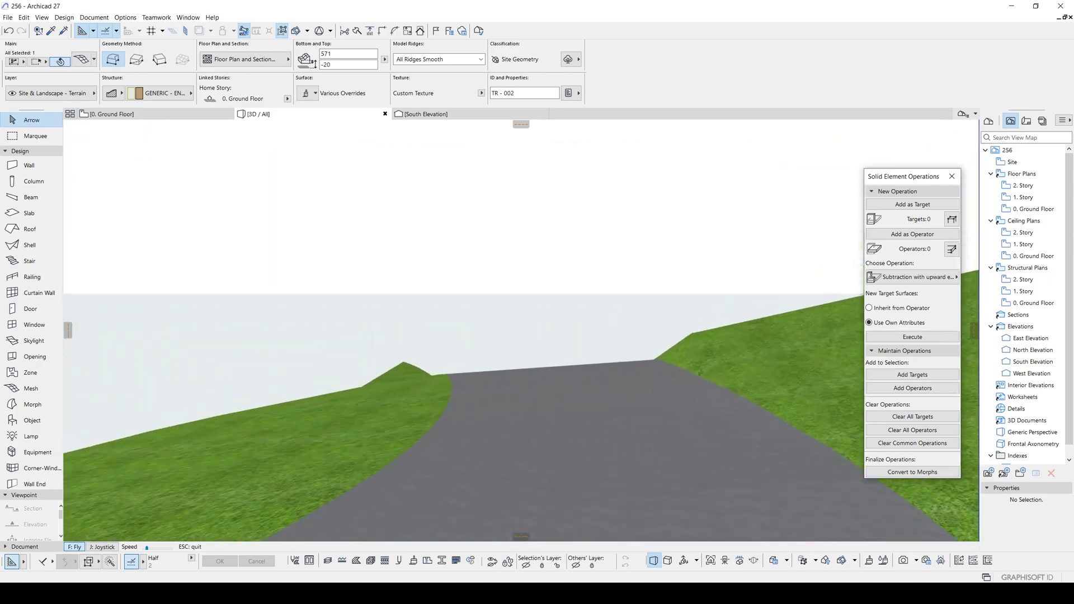
pyautogui.press('Down')
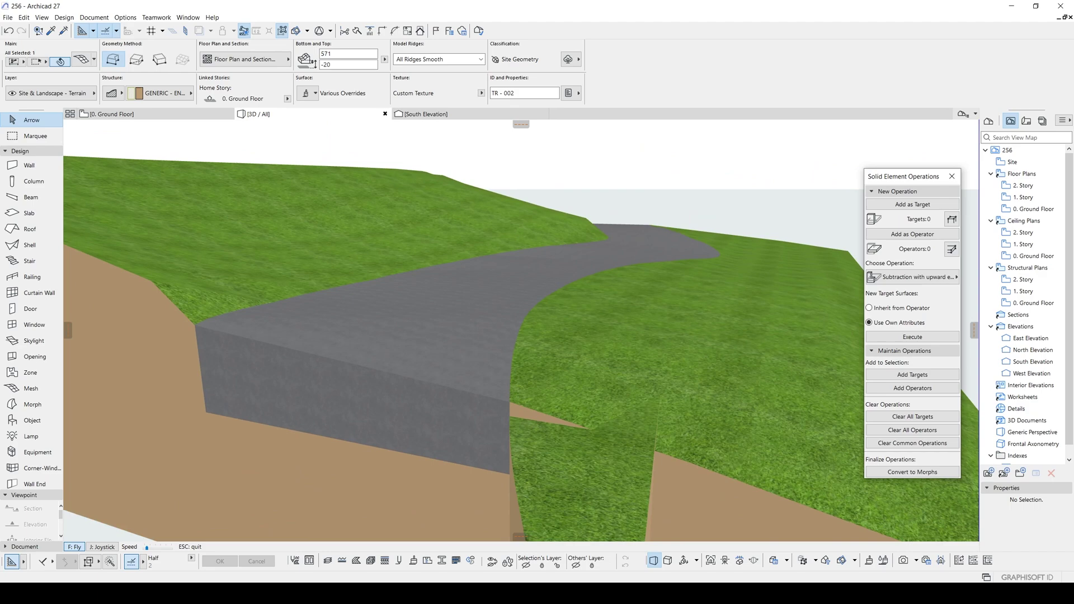
pyautogui.press('Escape')
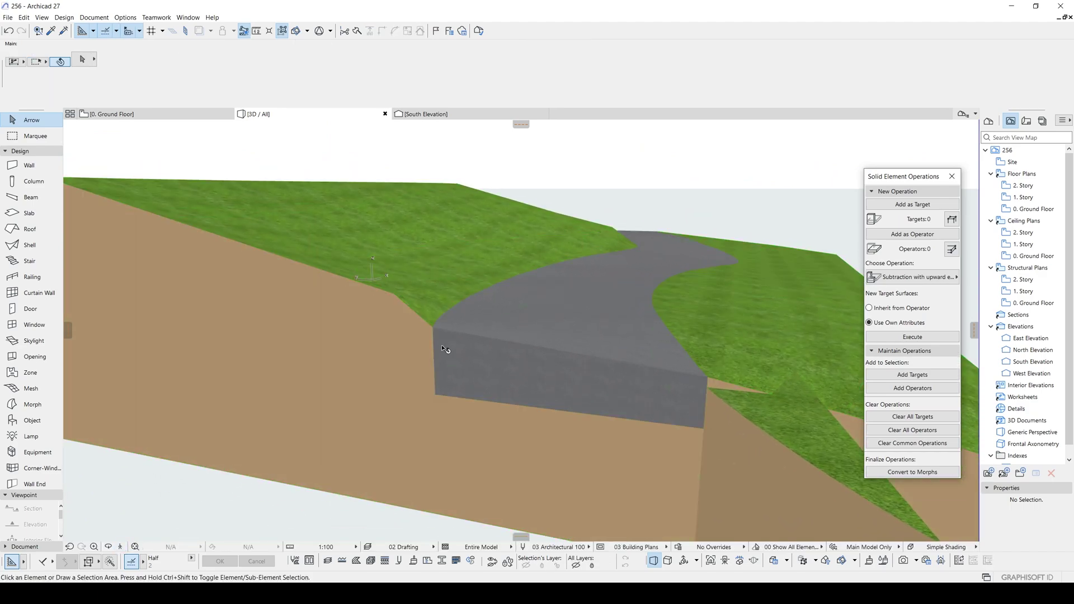
pyautogui.moveTo(442, 349); pyautogui.dragTo(444, 404, button='middle')
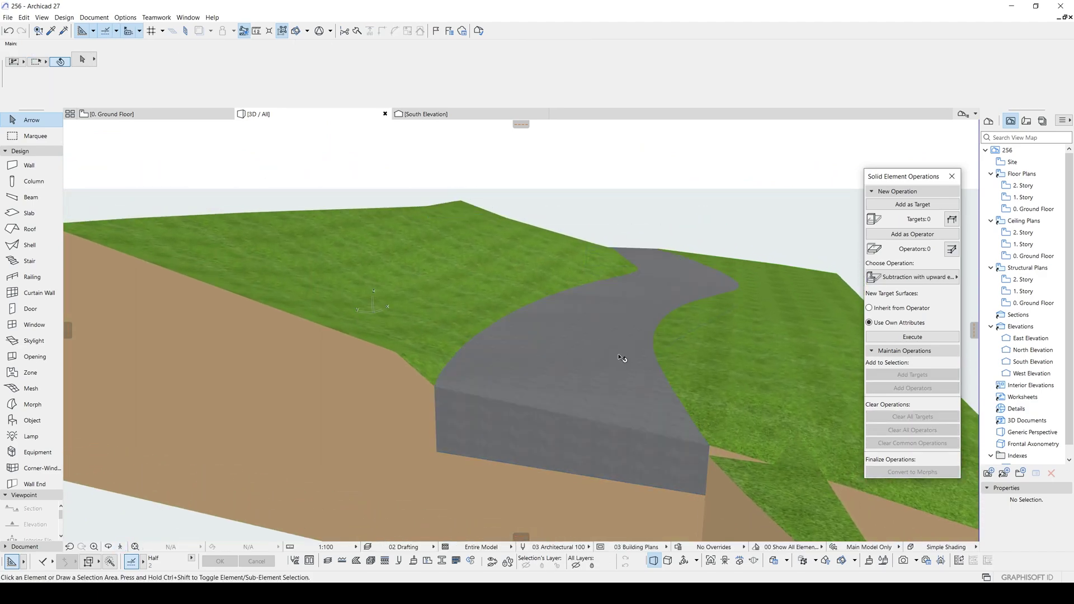
pyautogui.keyDown('shift'); pyautogui.moveTo(678, 378); pyautogui.dragTo(599, 355, button='middle'); pyautogui.keyUp('shift')
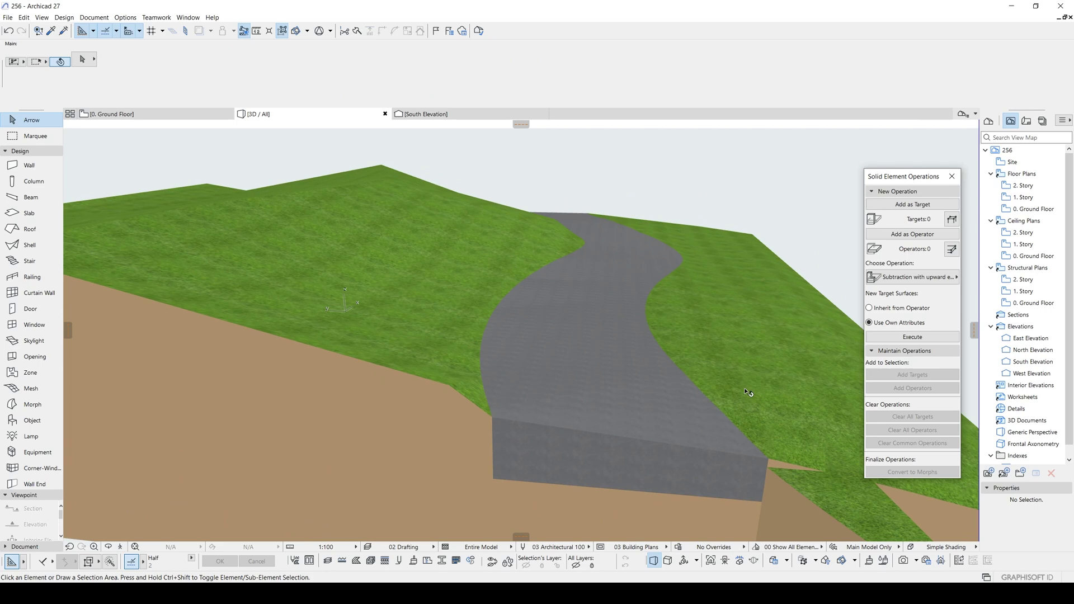
pyautogui.keyDown('shift'); pyautogui.moveTo(747, 391); pyautogui.dragTo(537, 334, button='middle'); pyautogui.keyUp('shift')
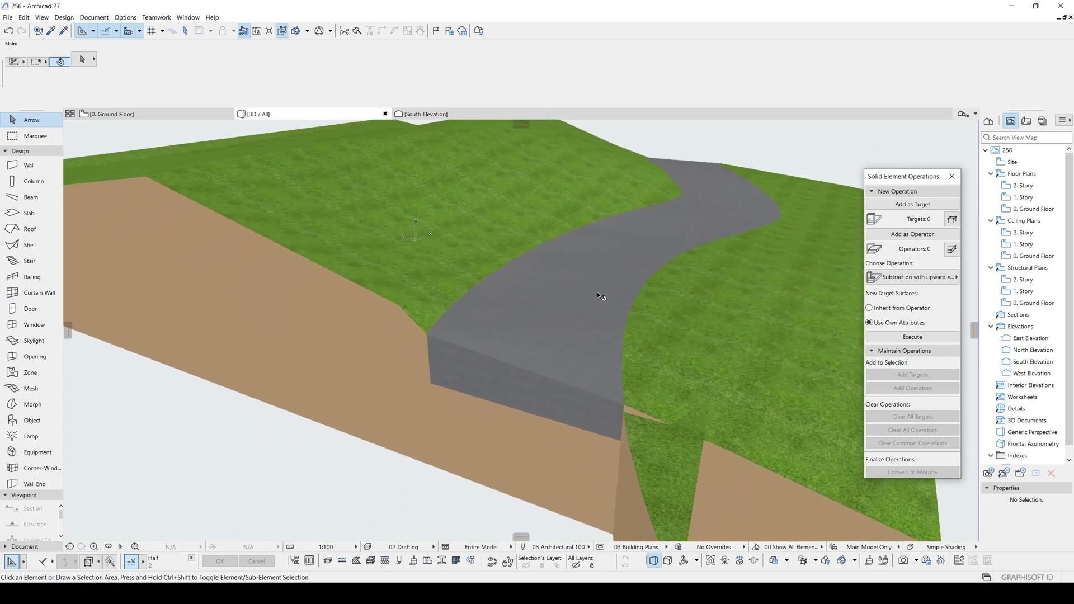
pyautogui.keyDown('shift'); pyautogui.moveTo(600, 296); pyautogui.dragTo(609, 326, button='middle'); pyautogui.keyUp('shift')
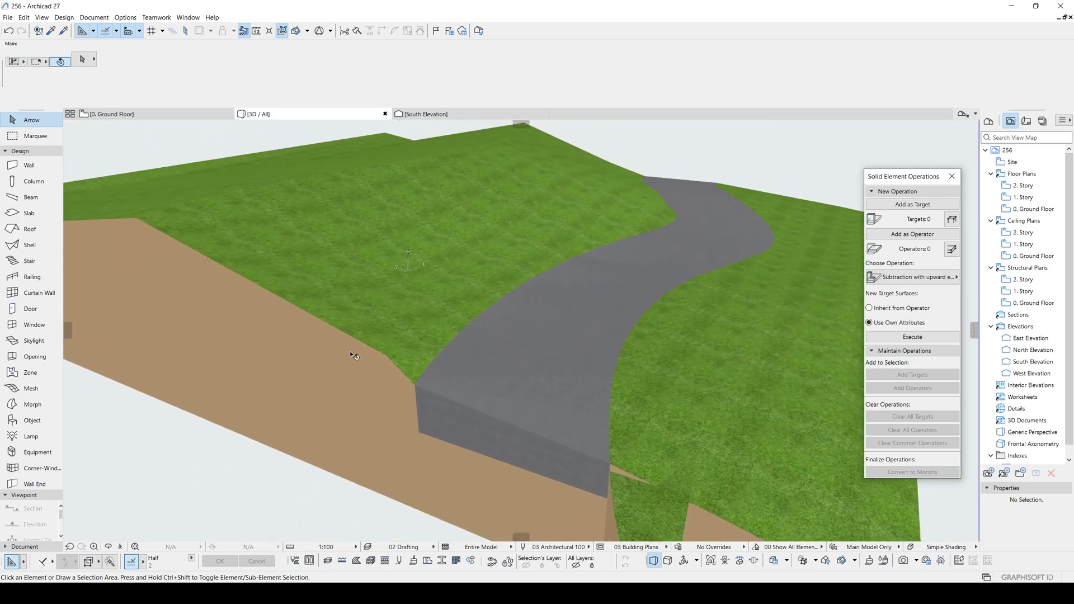
pyautogui.keyDown('shift'); pyautogui.moveTo(703, 226); pyautogui.dragTo(600, 298, button='middle'); pyautogui.keyUp('shift')
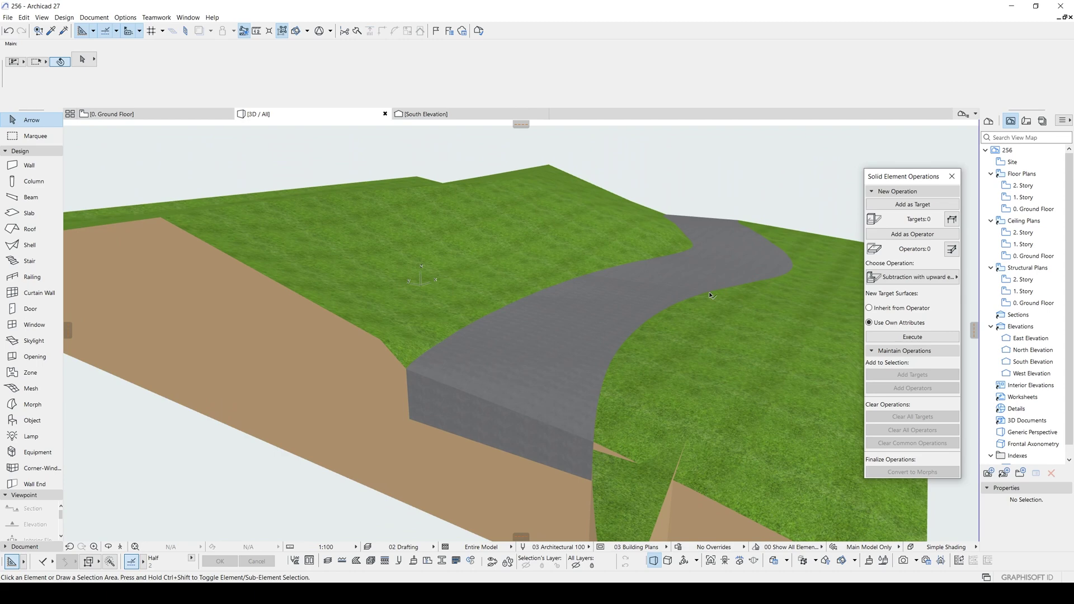
# On the Ground Floor plan, set all mesh points of the terrain's lower road-edge ridge to a height of 95 using Apply to All
pyautogui.press('F2')
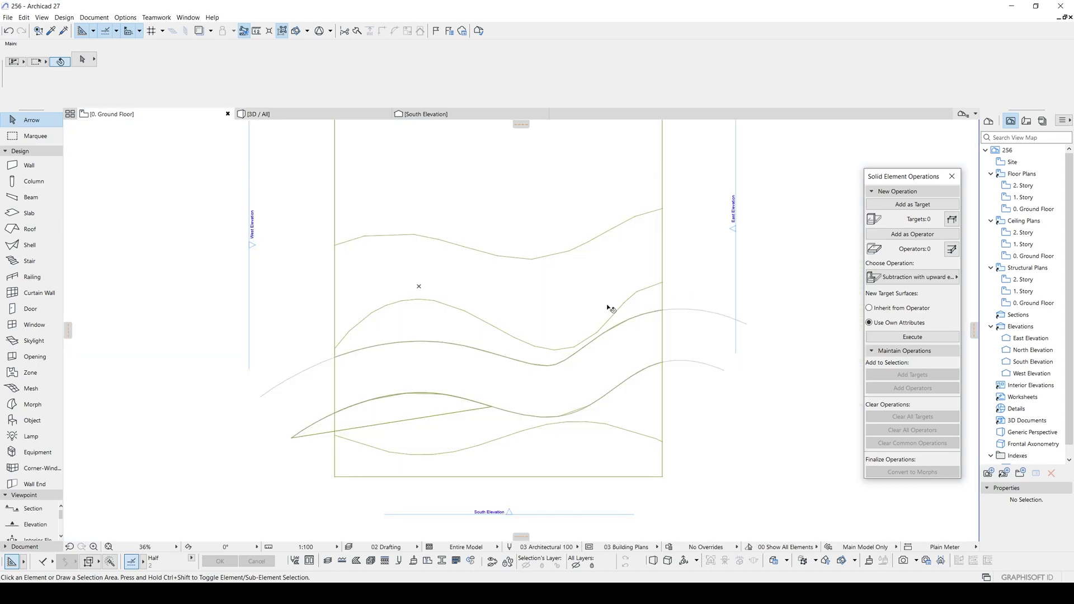
pyautogui.click(610, 308)
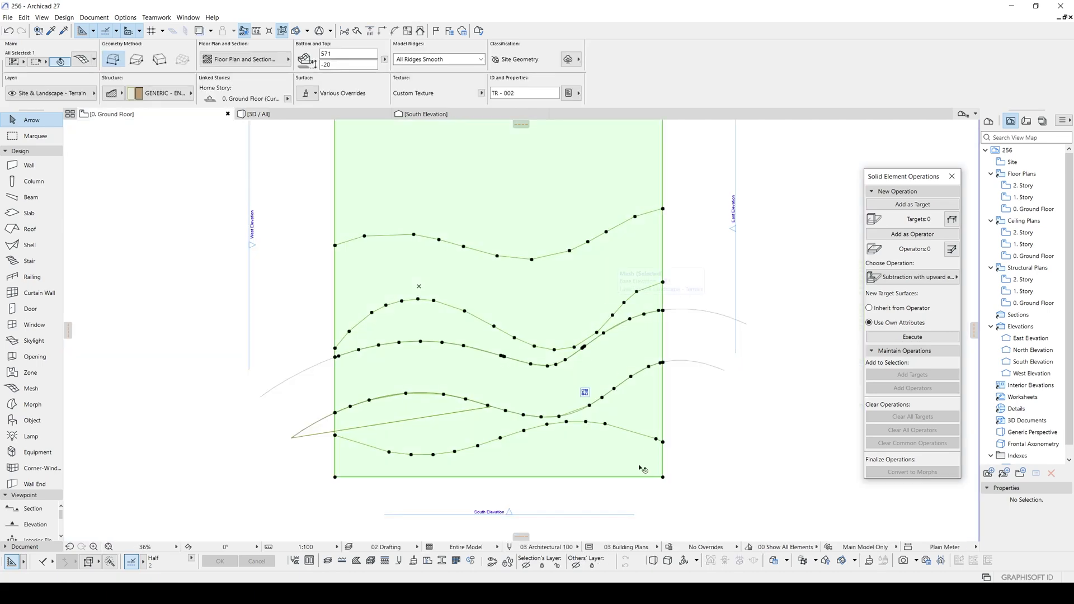
pyautogui.click(631, 377)
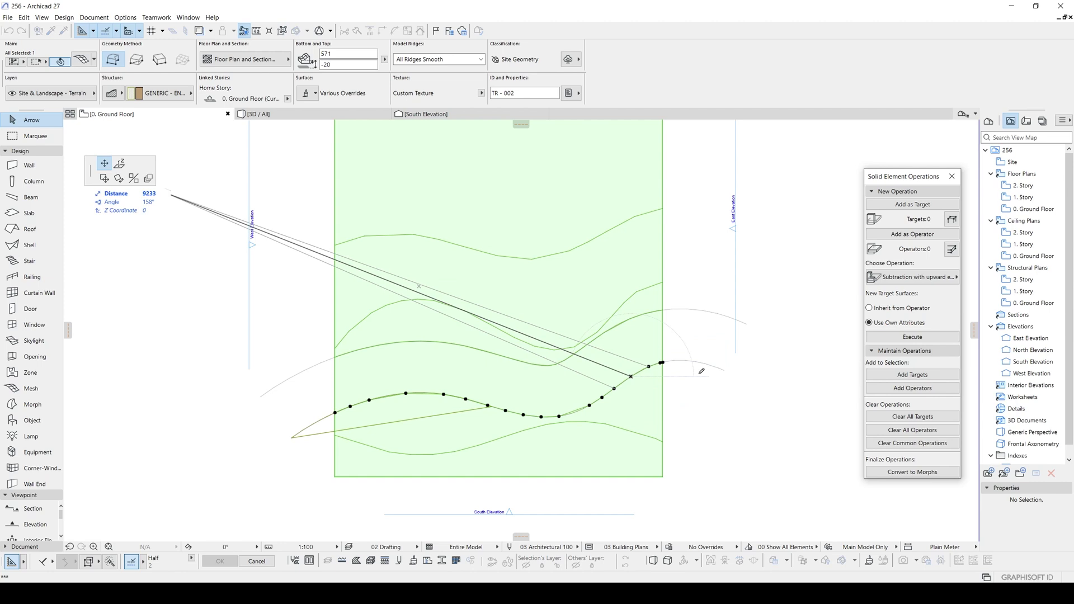
pyautogui.click(120, 163)
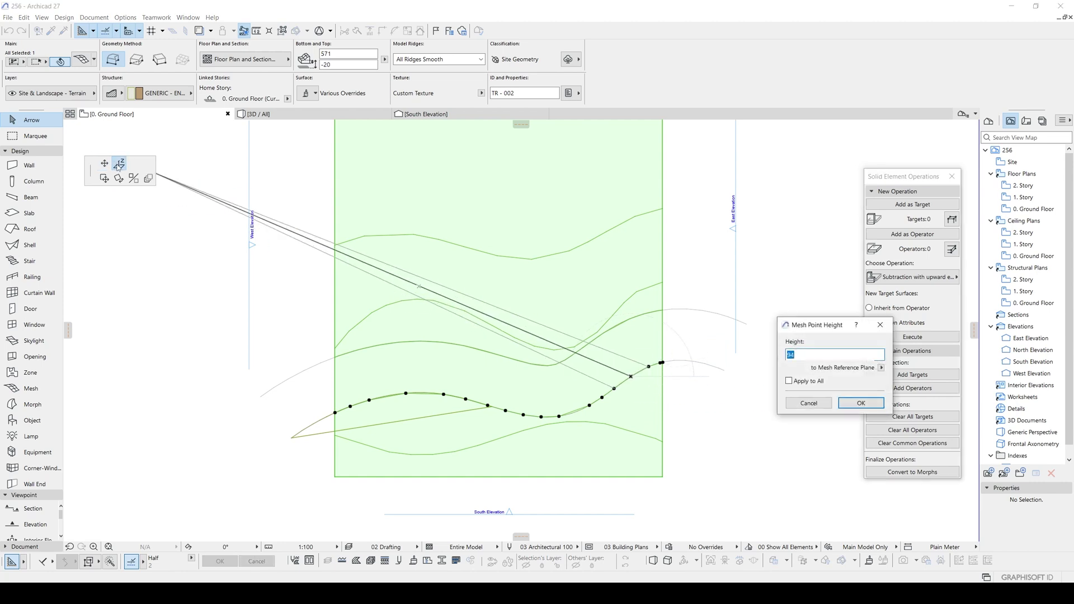
pyautogui.click(798, 358)
pyautogui.moveTo(814, 326); pyautogui.dragTo(793, 311)
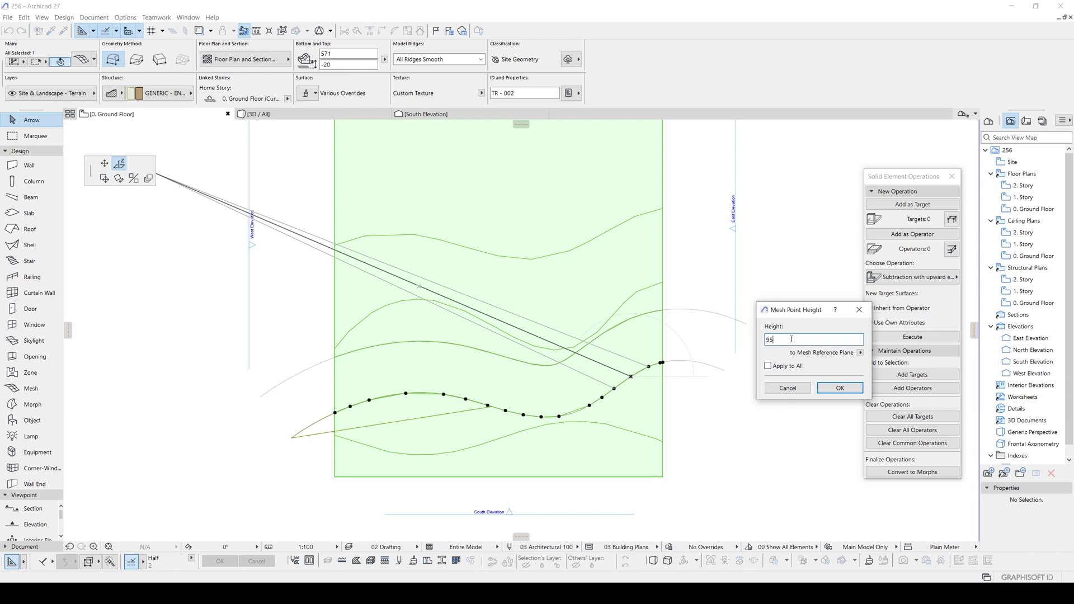
pyautogui.moveTo(790, 315); pyautogui.dragTo(750, 325)
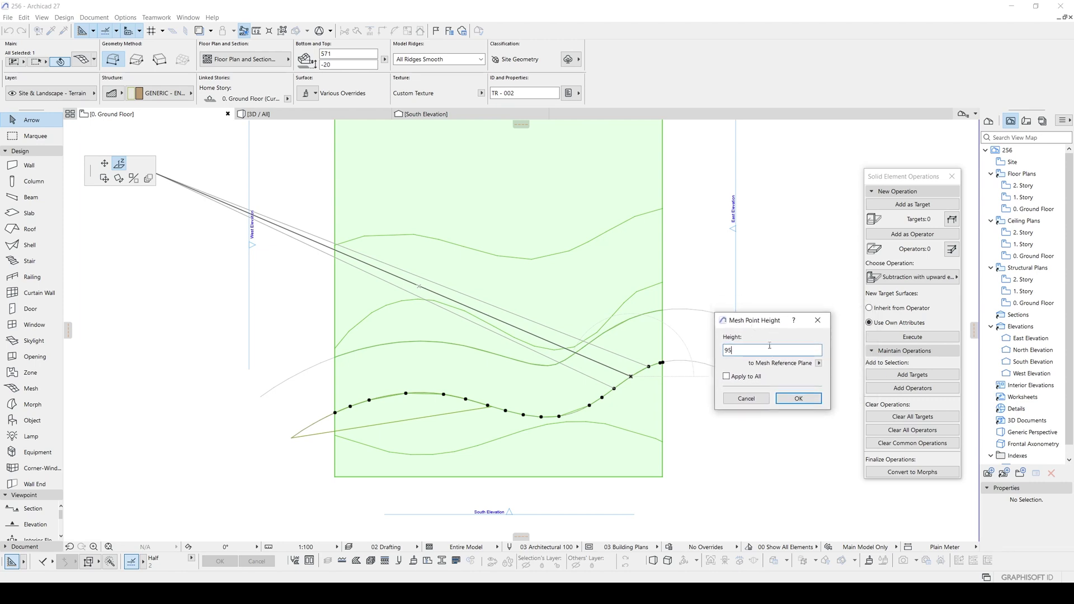
pyautogui.click(726, 377)
pyautogui.click(798, 399)
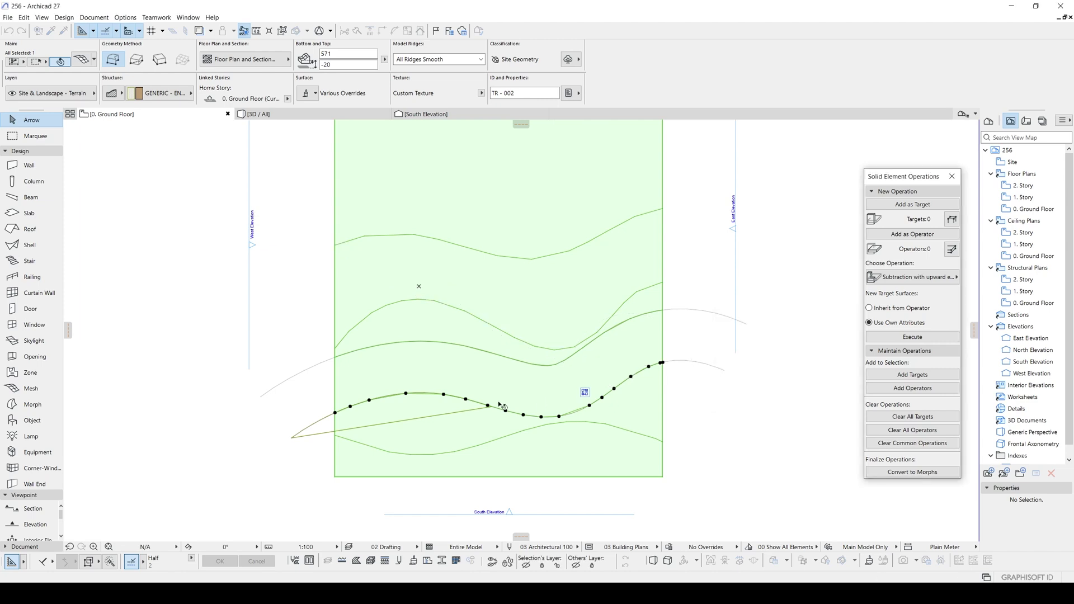
# Elevate the terrain mesh's upper road-edge ridge to one common height with Apply to All, and deselect the mesh
pyautogui.click(637, 318)
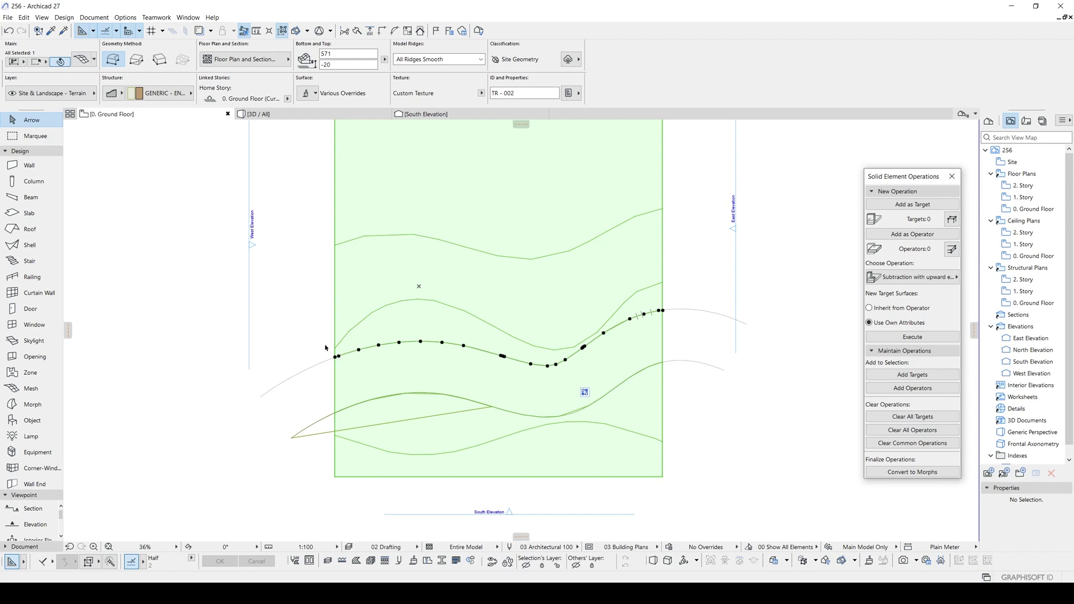
pyautogui.scroll(2, 609, 357)
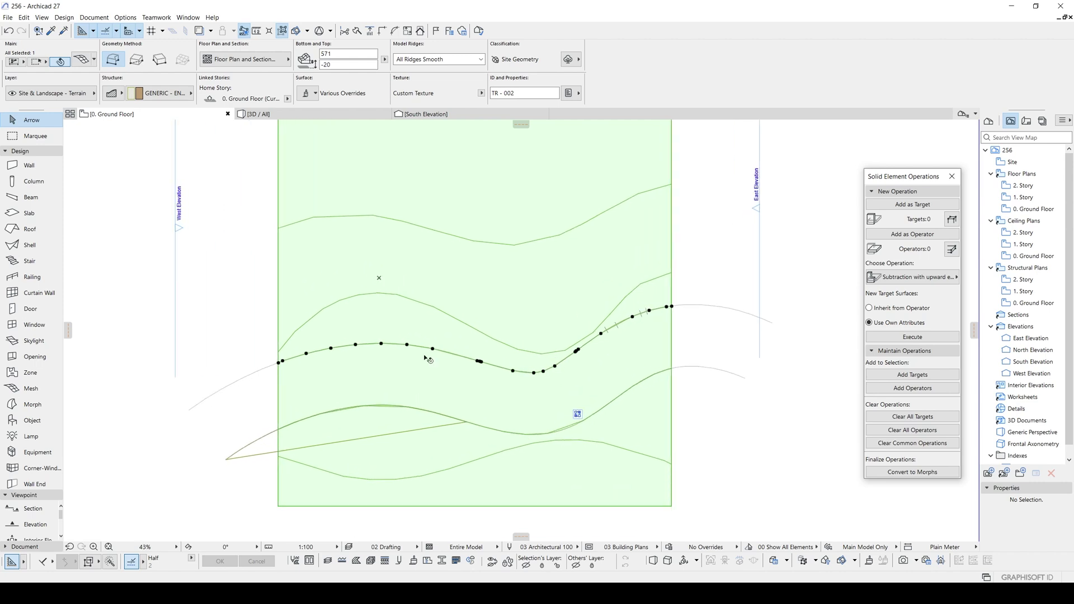
pyautogui.click(593, 342)
pyautogui.click(666, 384)
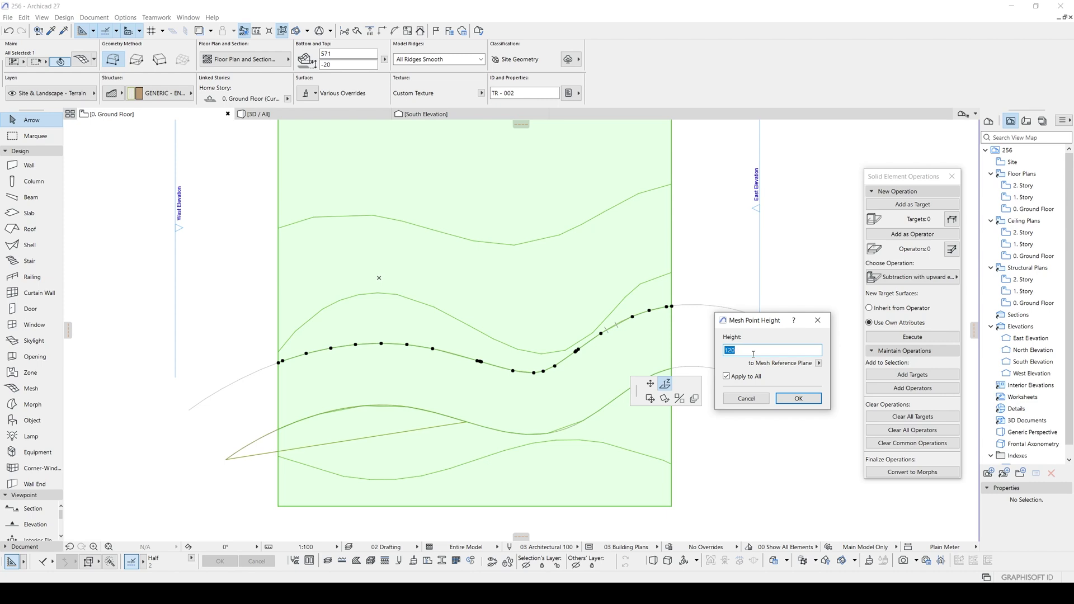
pyautogui.click(800, 399)
pyautogui.press('Escape')
# Examine the levelled road and surrounding terrain in 3D from both road ends
pyautogui.press('F3')
pyautogui.keyDown('shift'); pyautogui.moveTo(698, 313); pyautogui.dragTo(564, 414, button='middle'); pyautogui.keyUp('shift')
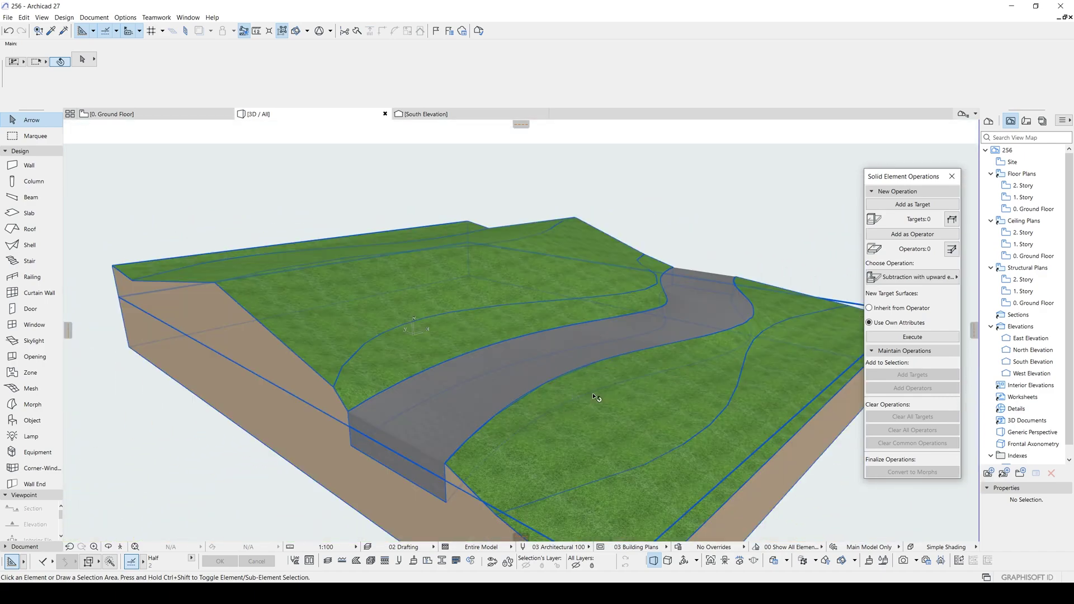
pyautogui.scroll(5, 655, 348)
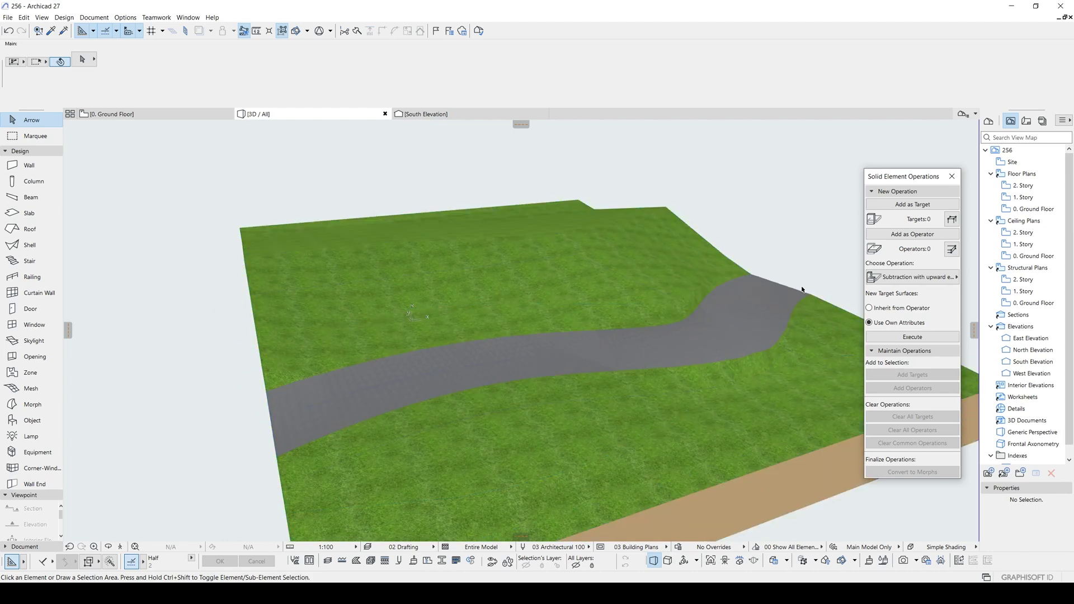
pyautogui.keyDown('shift'); pyautogui.moveTo(808, 285); pyautogui.dragTo(408, 283, button='middle'); pyautogui.keyUp('shift')
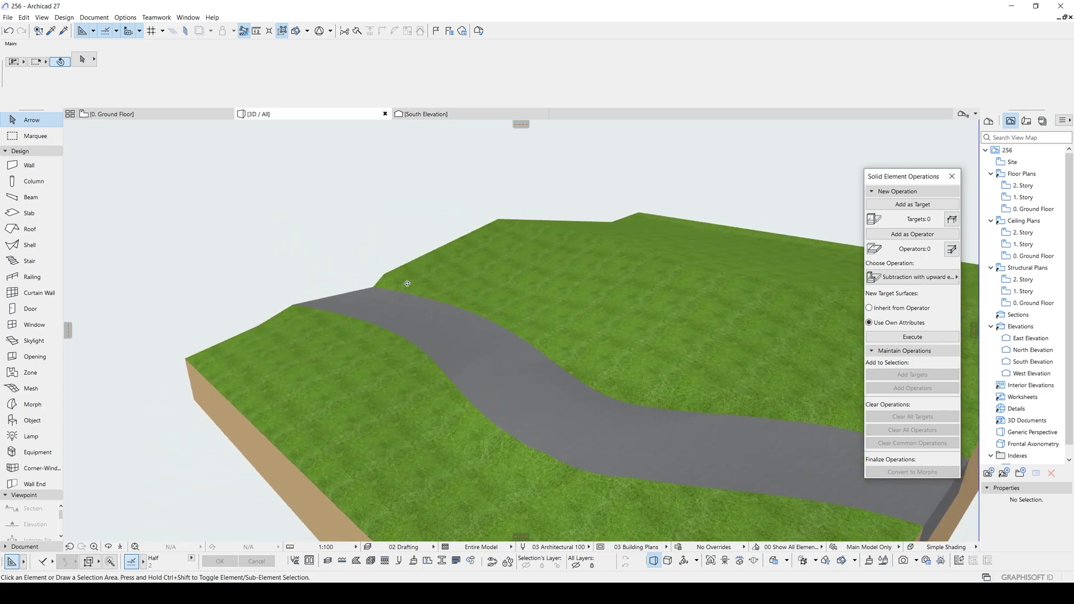
pyautogui.keyDown('shift'); pyautogui.moveTo(672, 340); pyautogui.dragTo(664, 301, button='middle'); pyautogui.keyUp('shift')
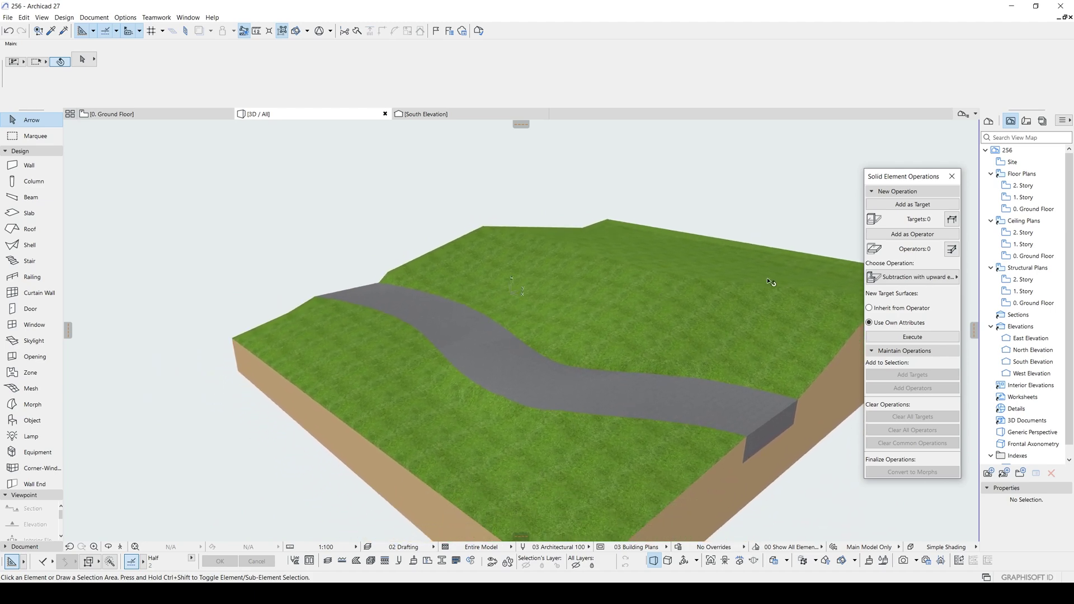